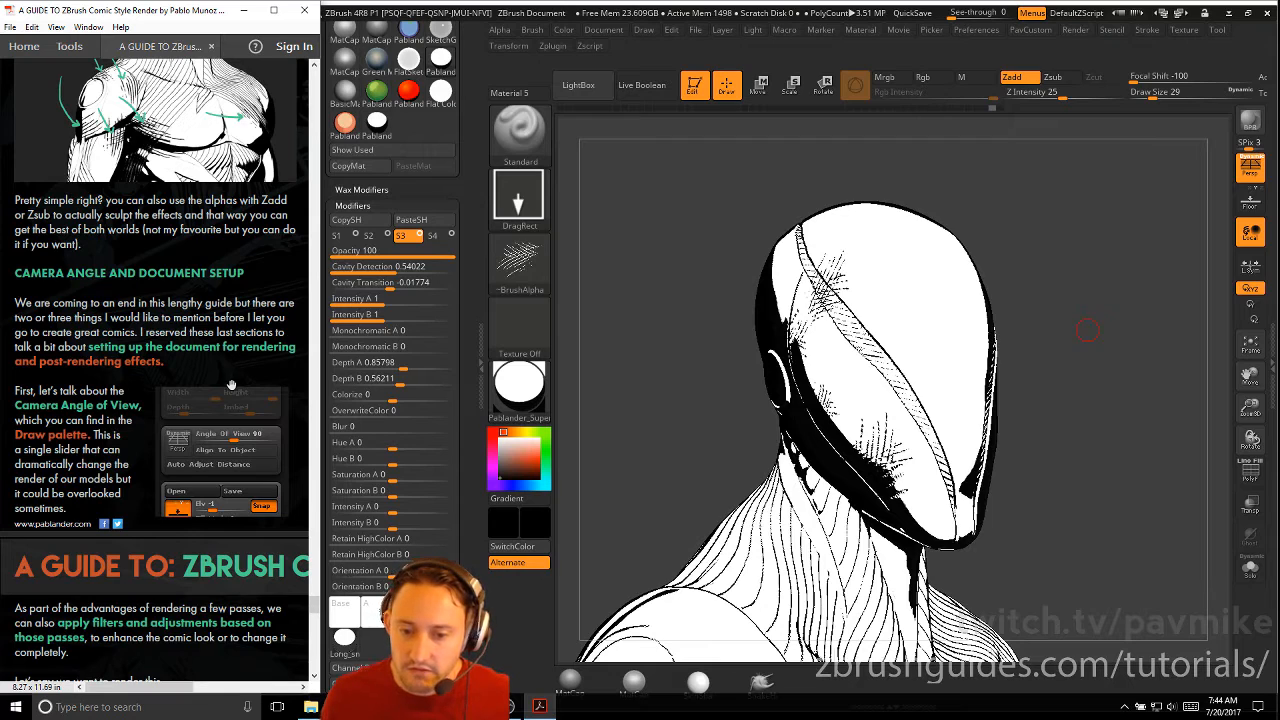
Step: Dock the Draw palette in the tray and bring up the guide's section on the camera angle of view
scroll(229, 305, "down", 5)
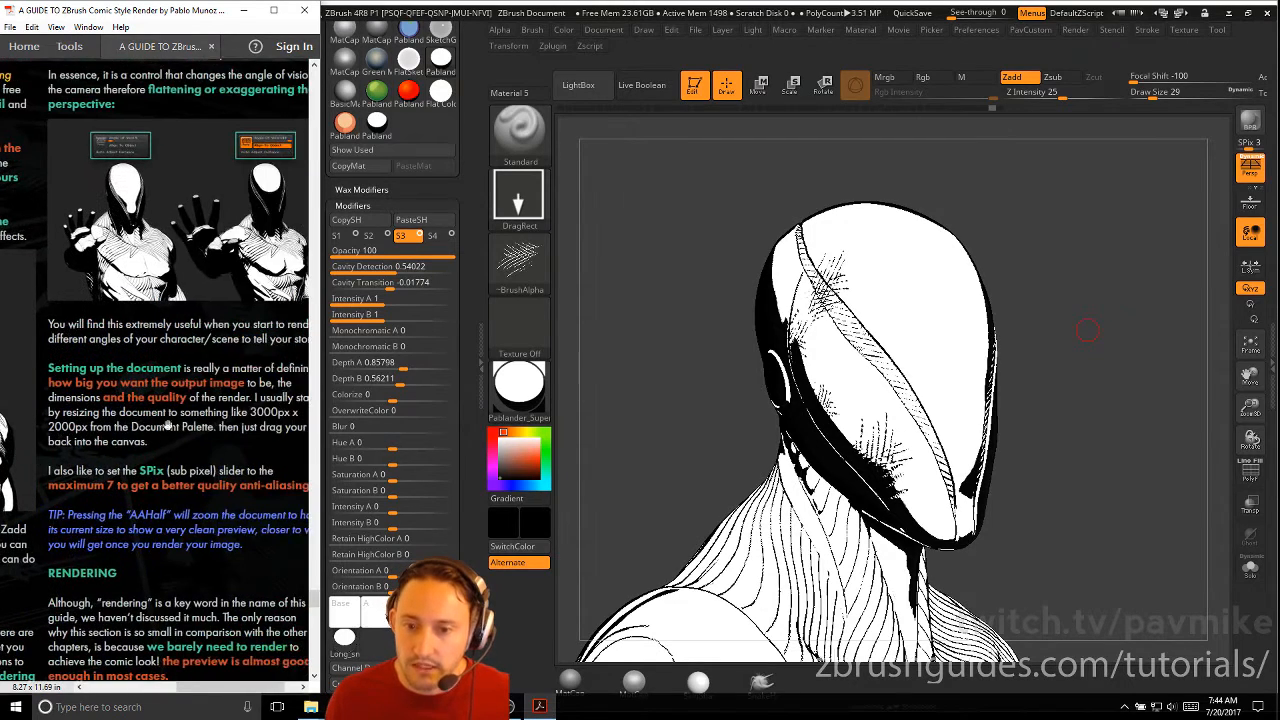
scroll(170, 400, "down", 2)
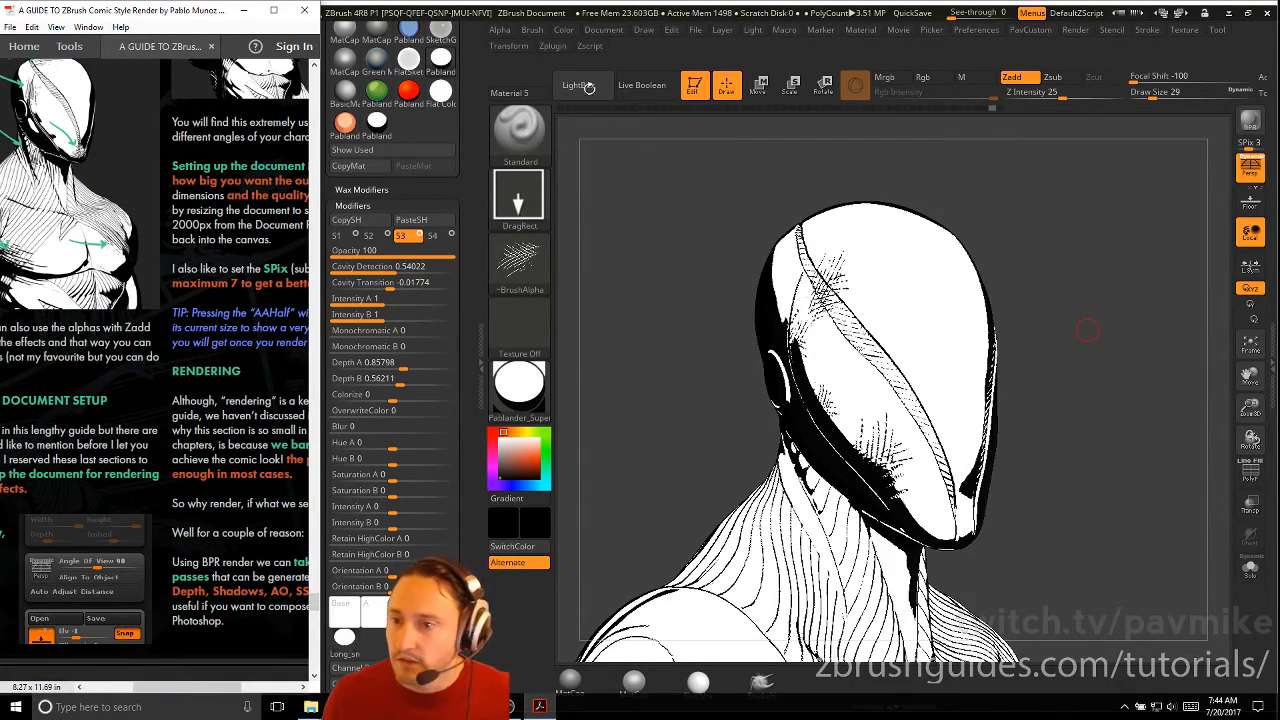
left_click(649, 34)
left_click(647, 34)
left_click(645, 34)
left_click(645, 36)
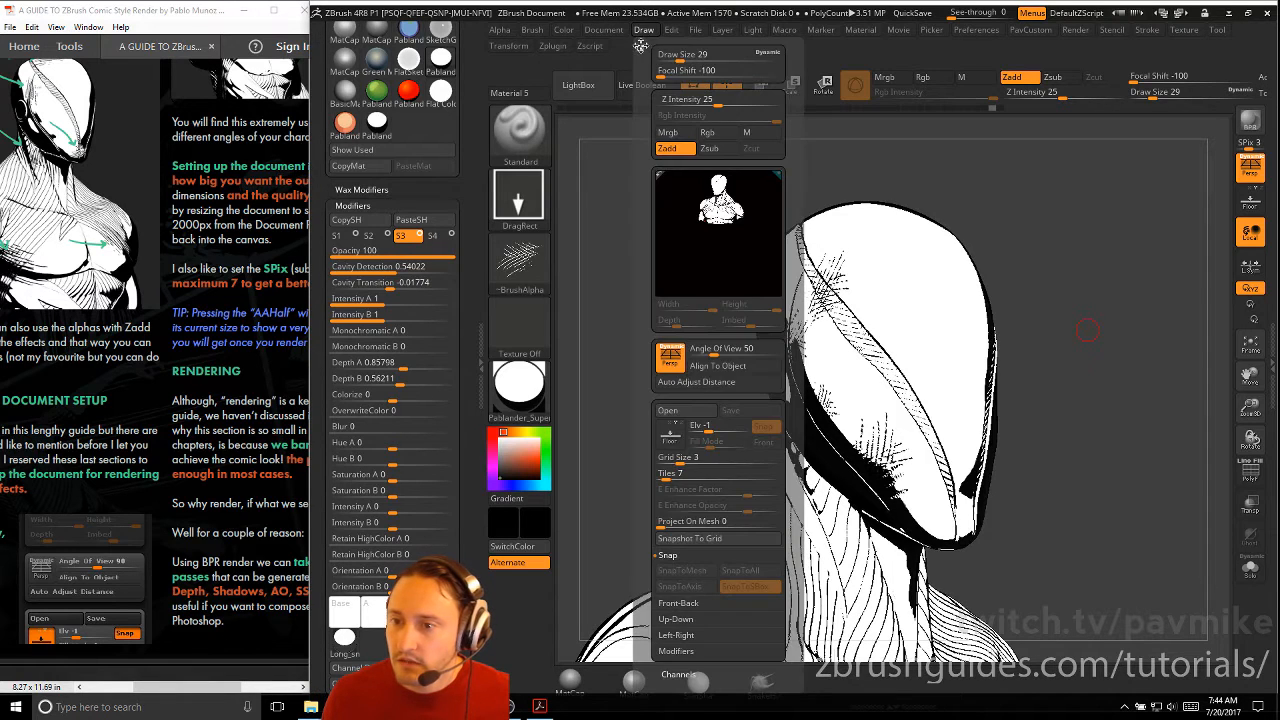
left_click_drag(640, 44, 425, 130)
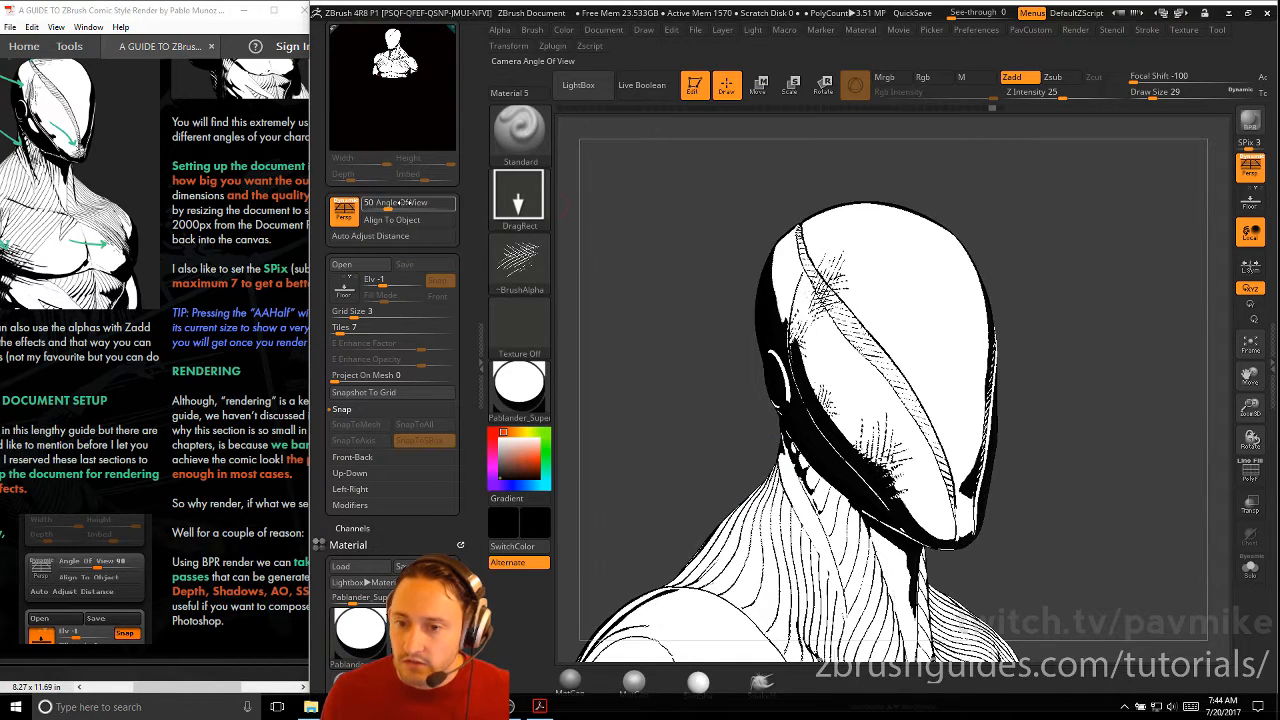
left_click_drag(228, 198, 81, 446)
left_click_drag(177, 346, 167, 369)
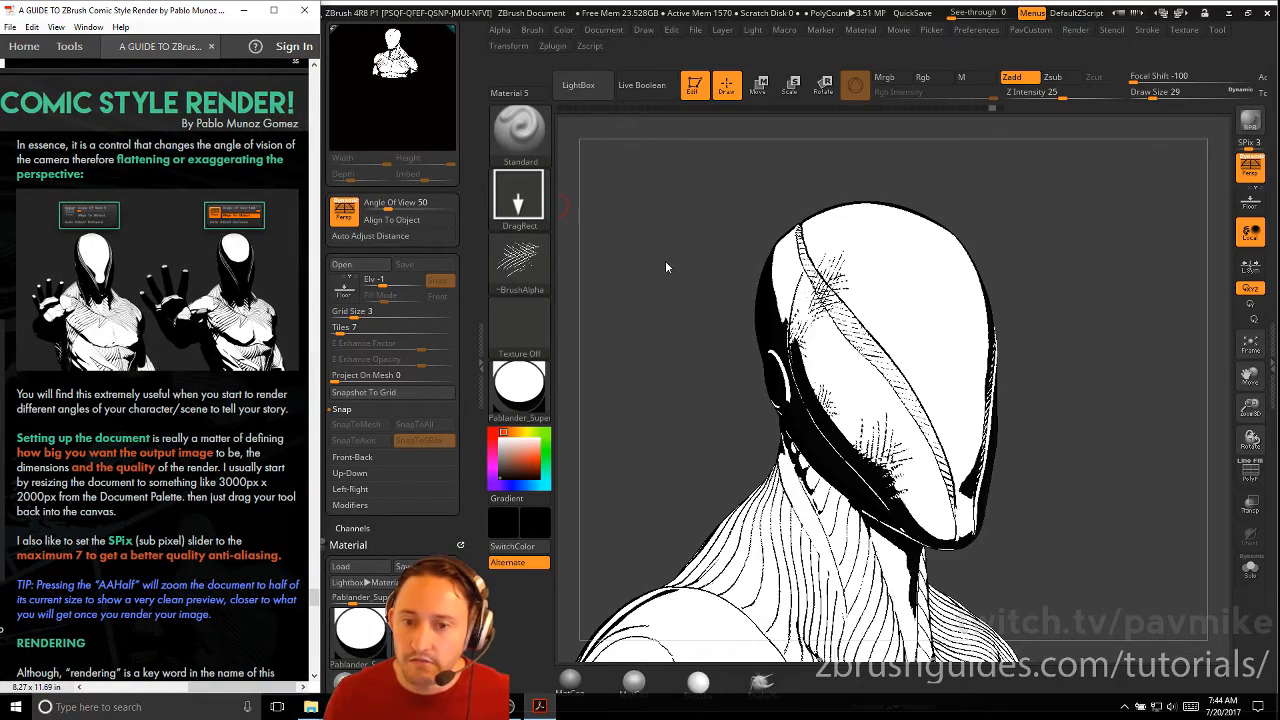
Step: Compare the bust from a high angle with perspective switched off and back on
left_click_drag(667, 267, 622, 248)
left_click_drag(777, 299, 744, 270)
left_click_drag(1073, 296, 1044, 368)
left_click(1258, 173)
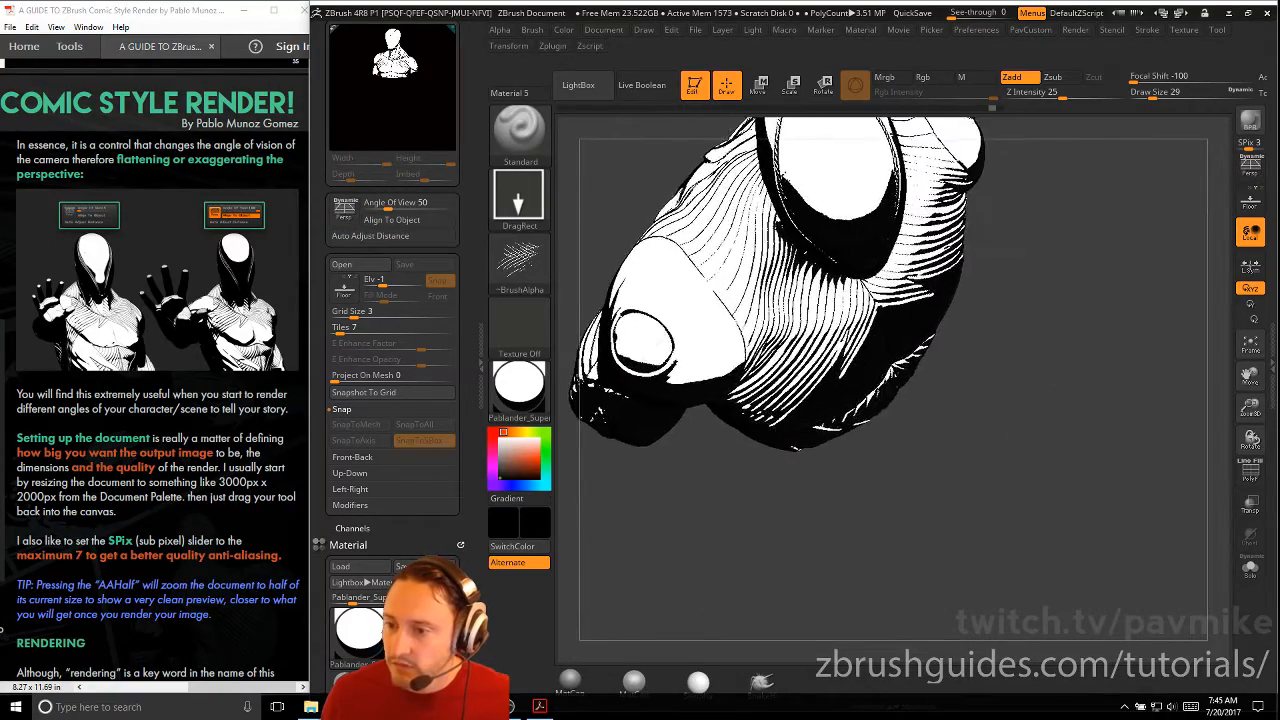
left_click_drag(1051, 259, 1080, 332, "alt")
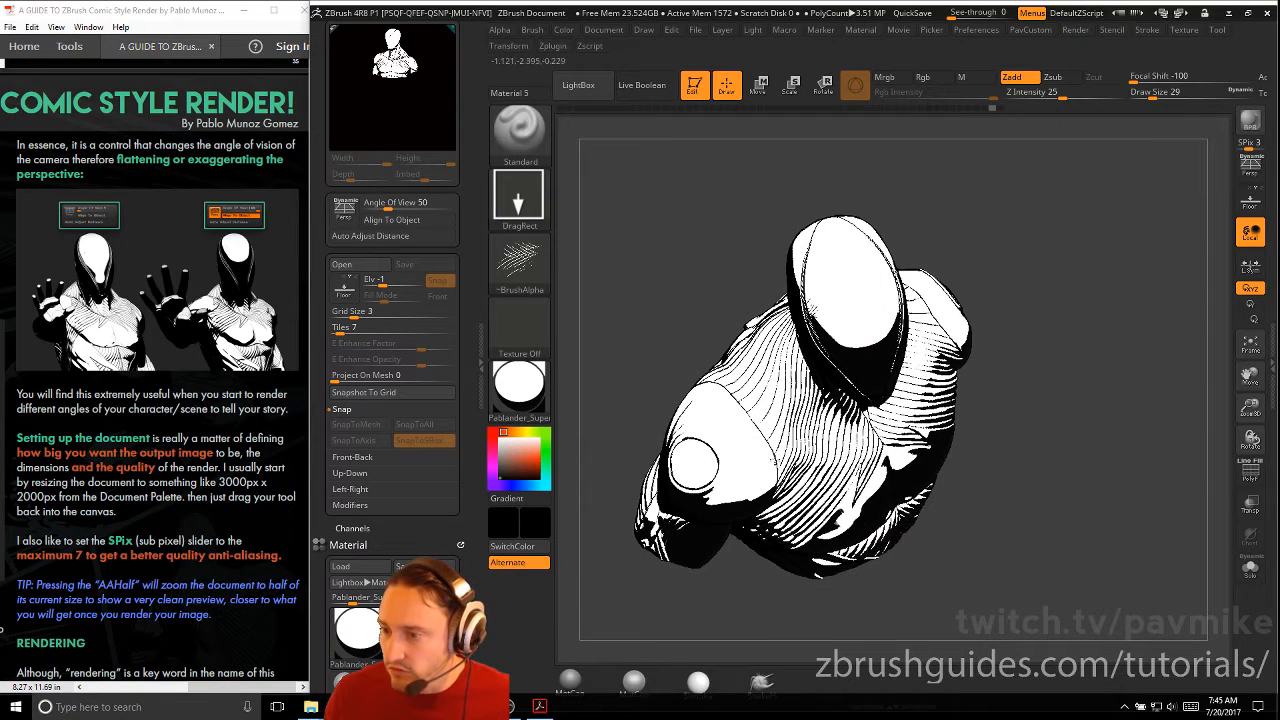
left_click(1250, 165)
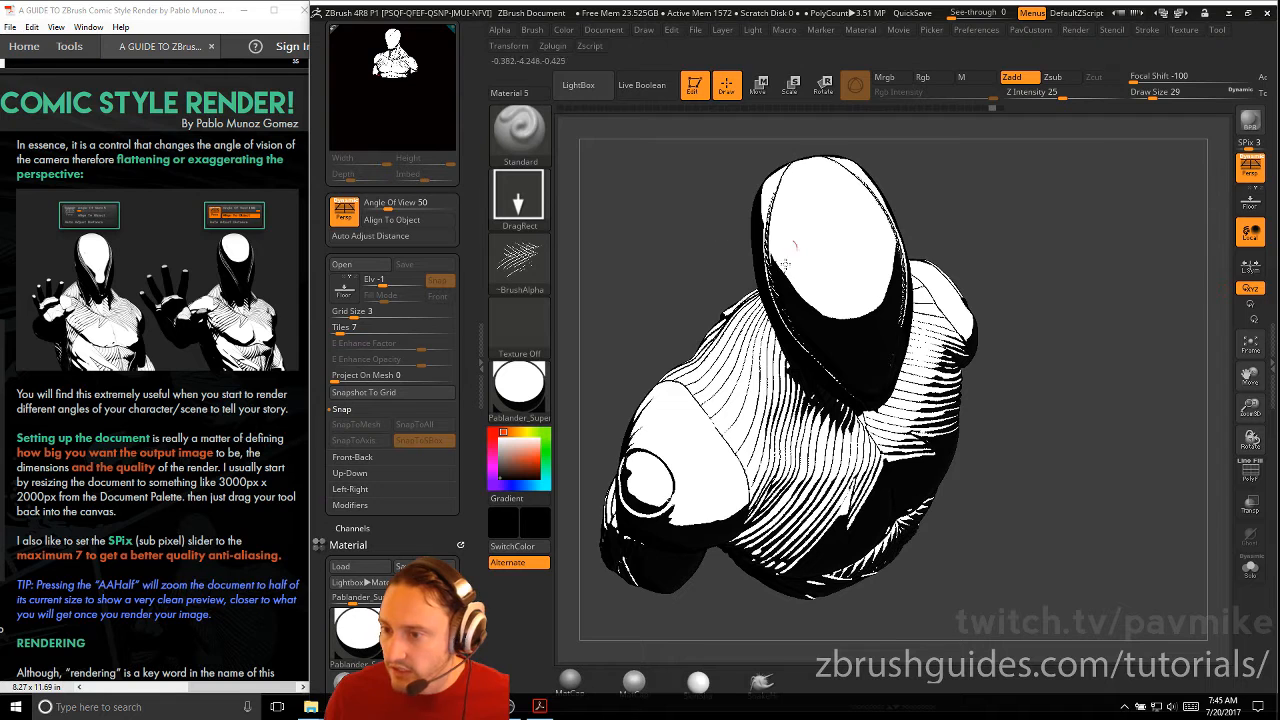
left_click_drag(1087, 217, 1117, 233, "alt")
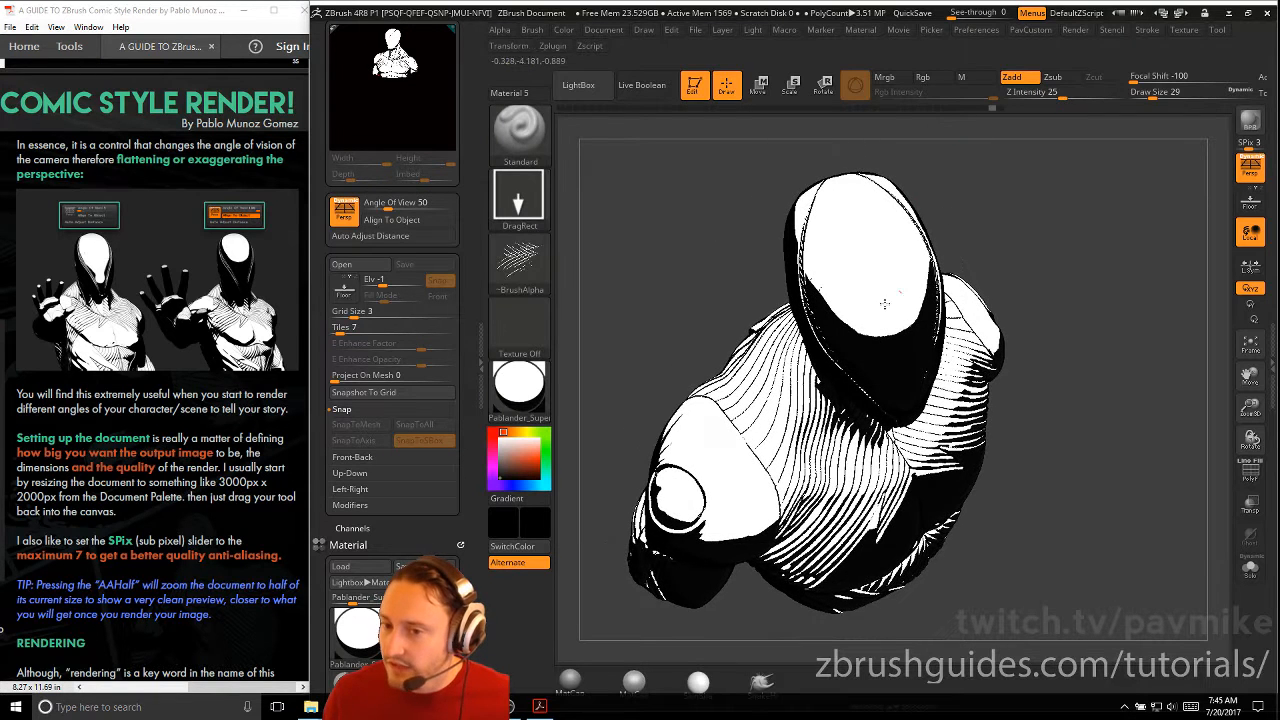
Step: Try an extreme Angle of View of about 173 and Align To Object, restoring the angle to 50 and turning the alignment off
left_click_drag(390, 203, 447, 203)
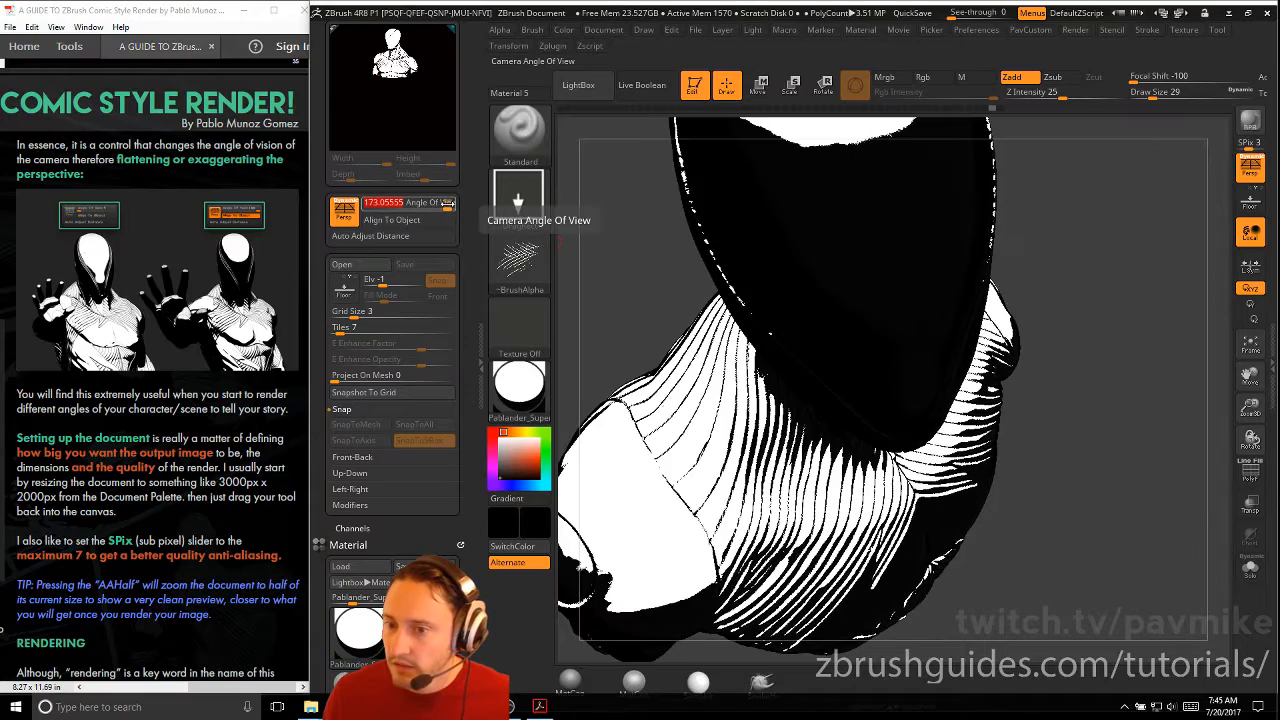
left_click(449, 203)
type("50")
key("Return")
left_click_drag(1108, 222, 1090, 267, "alt")
left_click(398, 220)
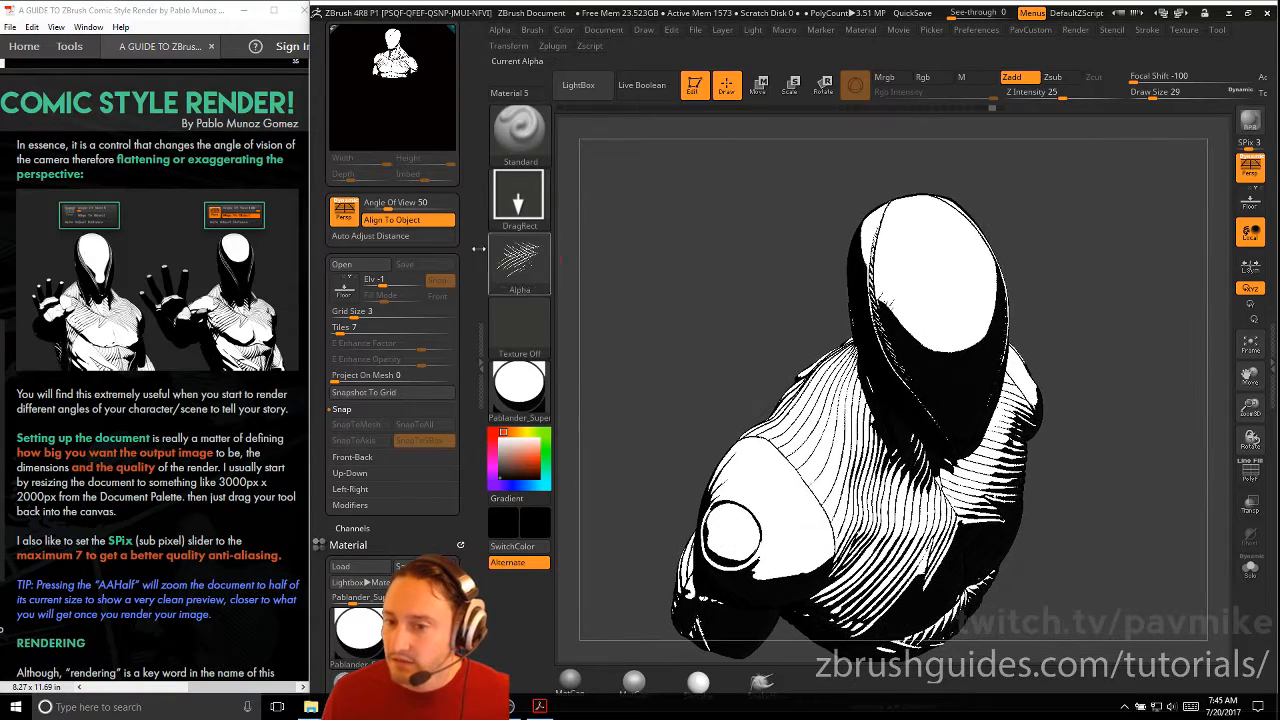
left_click(417, 221)
Step: Dock the Document palette in the tray and bring its document size settings into view
left_click(140, 424)
scroll(140, 424, "down", 3)
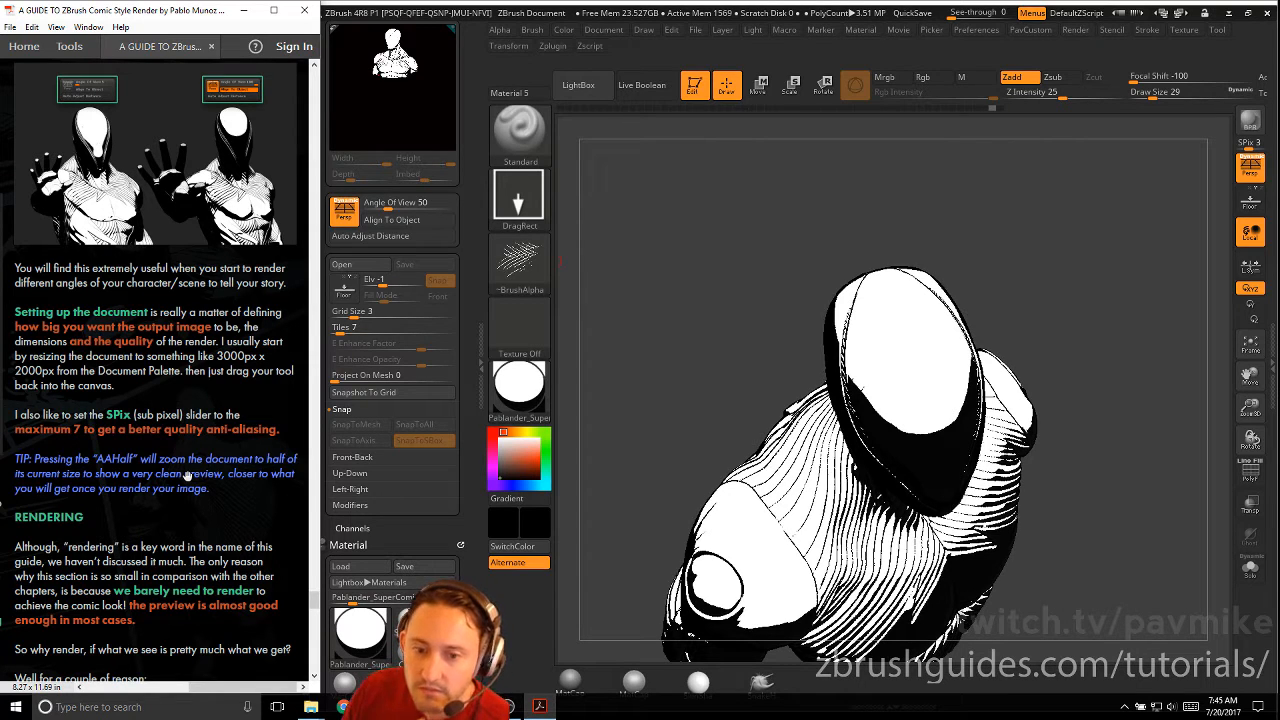
left_click(614, 33)
left_click_drag(590, 47, 372, 52)
left_click_drag(321, 209, 329, 270)
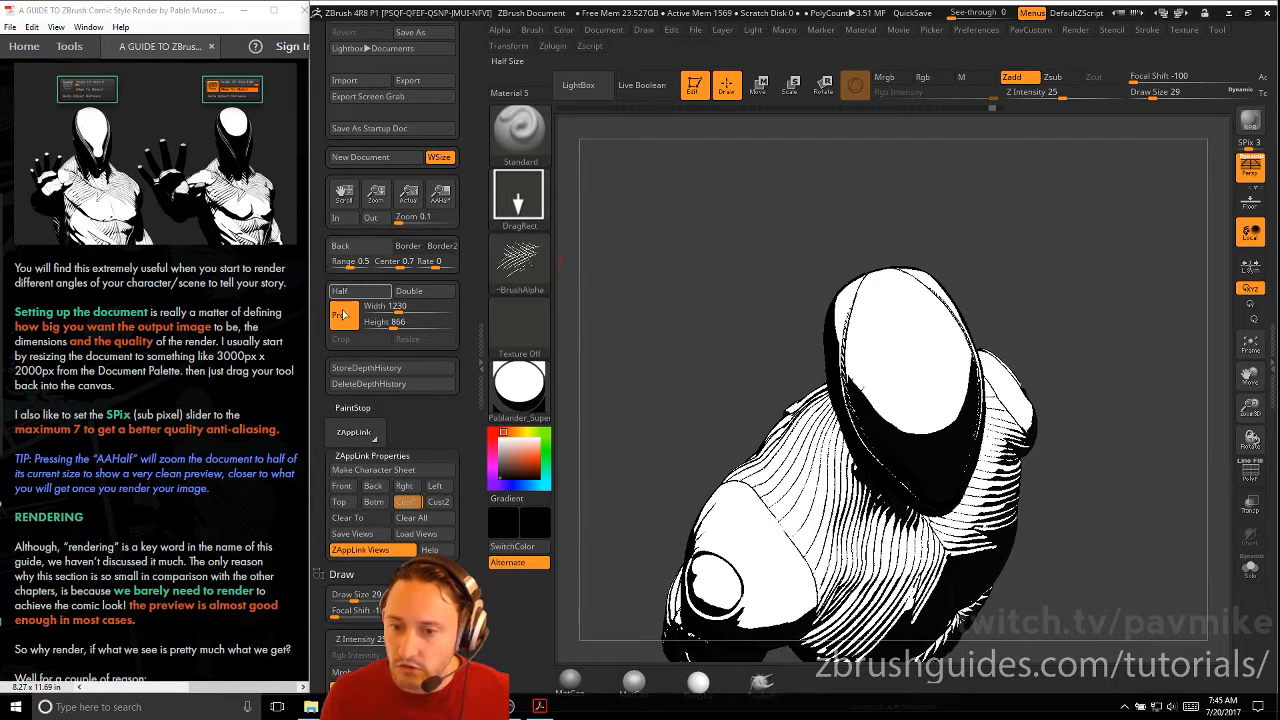
Step: Turn off Pro and resize the document to 3000 by 2000 pixels
left_click(399, 308)
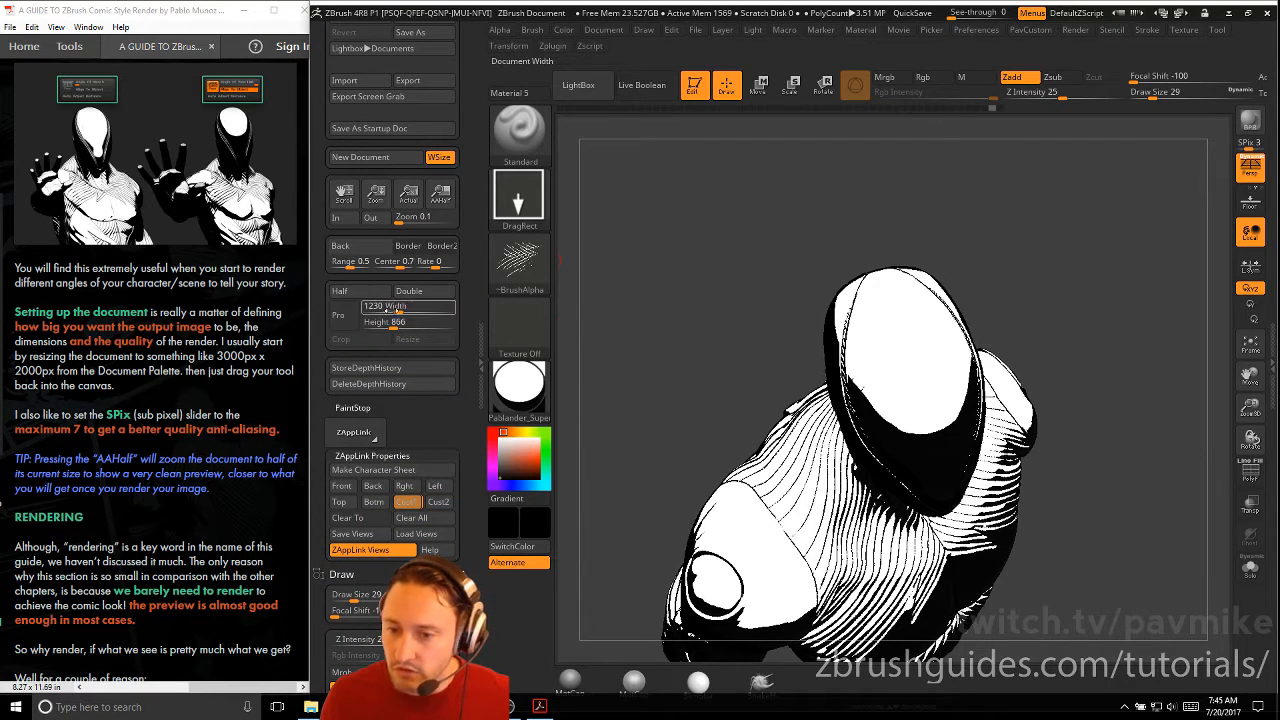
type("30")
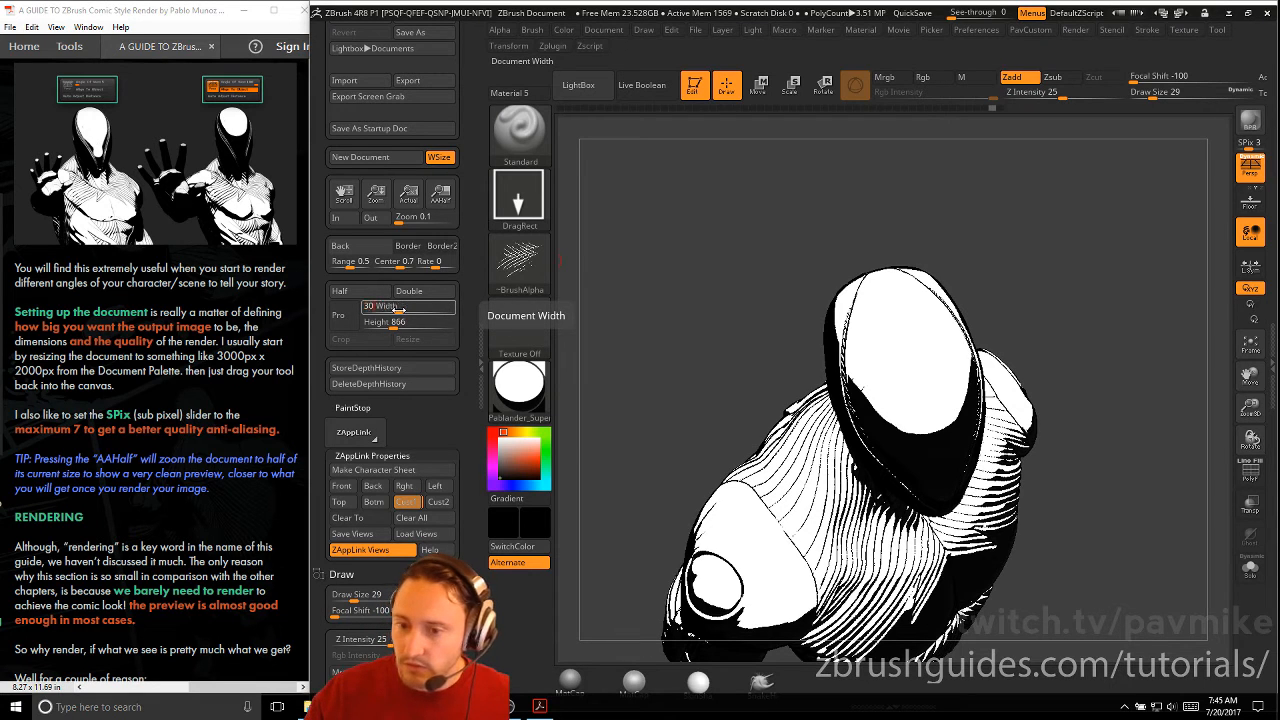
type("00")
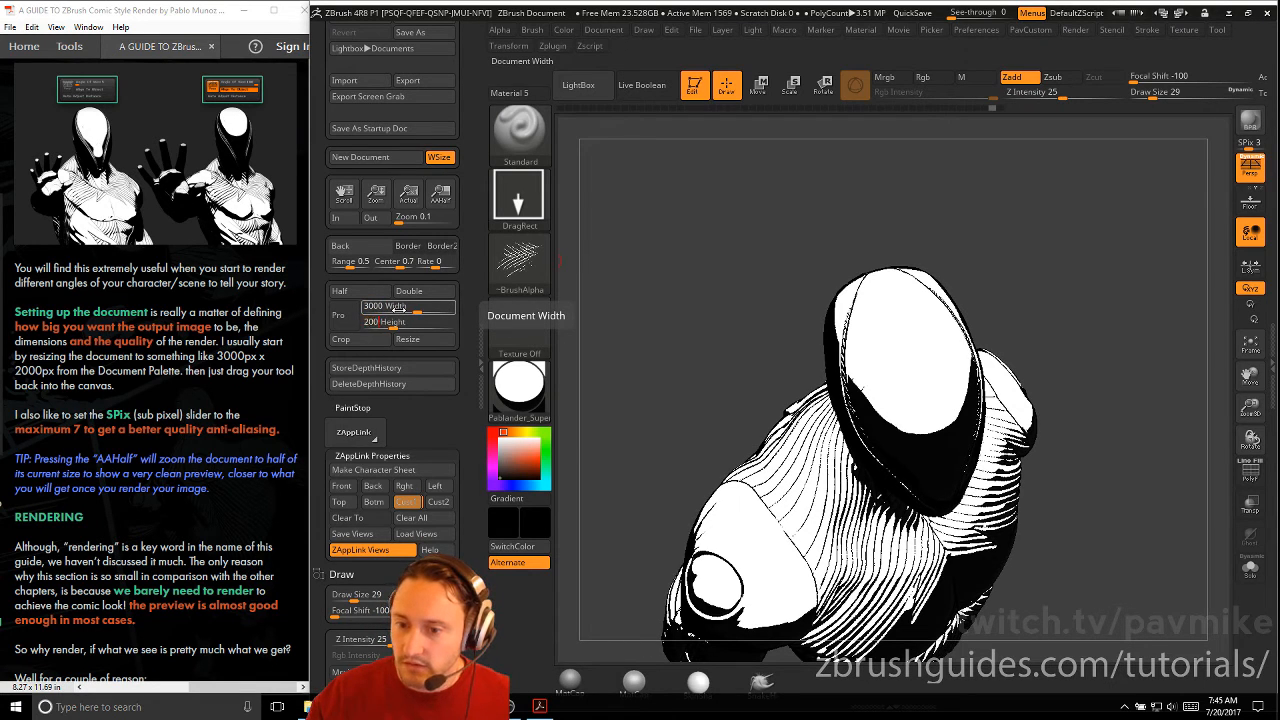
left_click(407, 339)
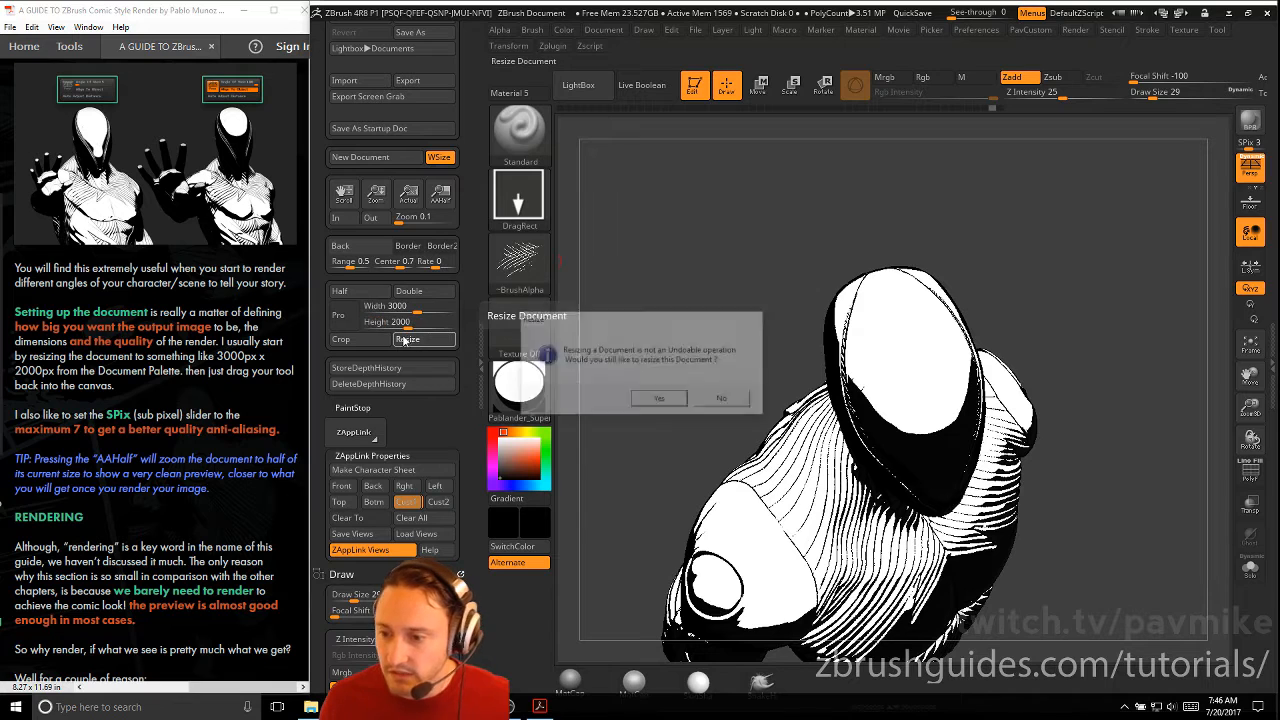
left_click(659, 400)
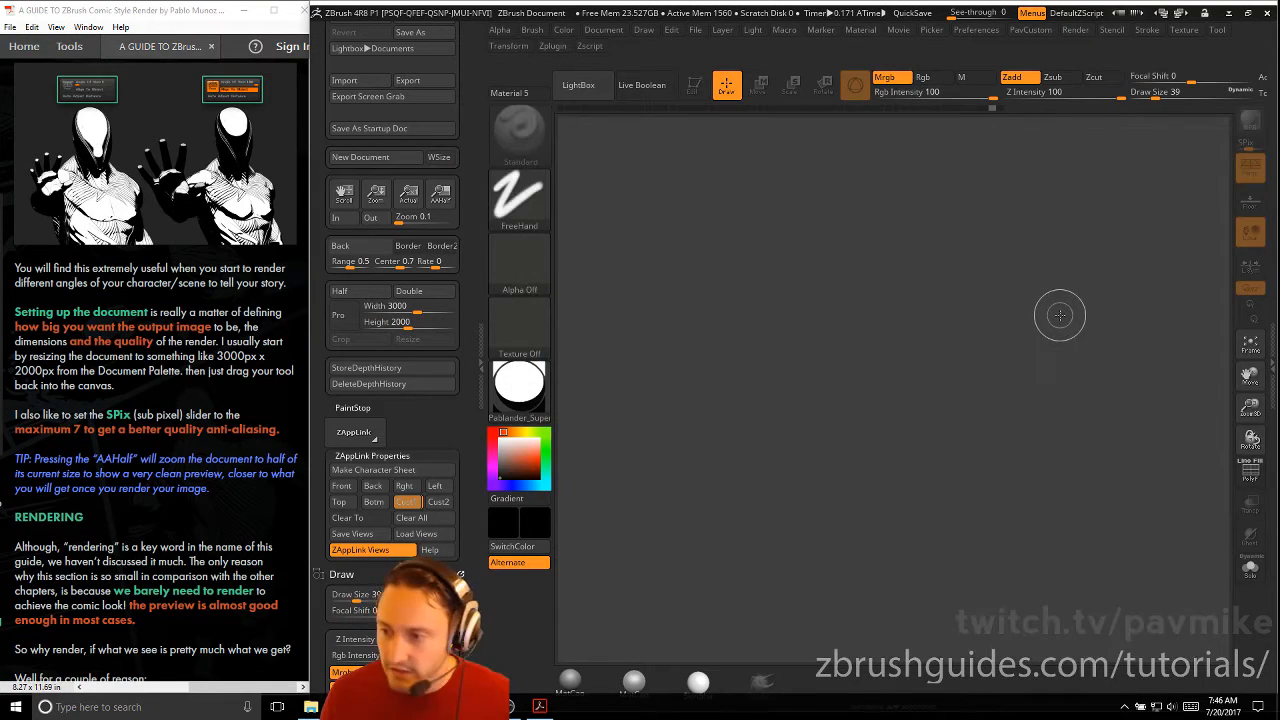
Step: Clear the repeated FreeHand copies of the bust from the canvas and set the stroke to DragRect
left_click_drag(850, 365, 882, 496)
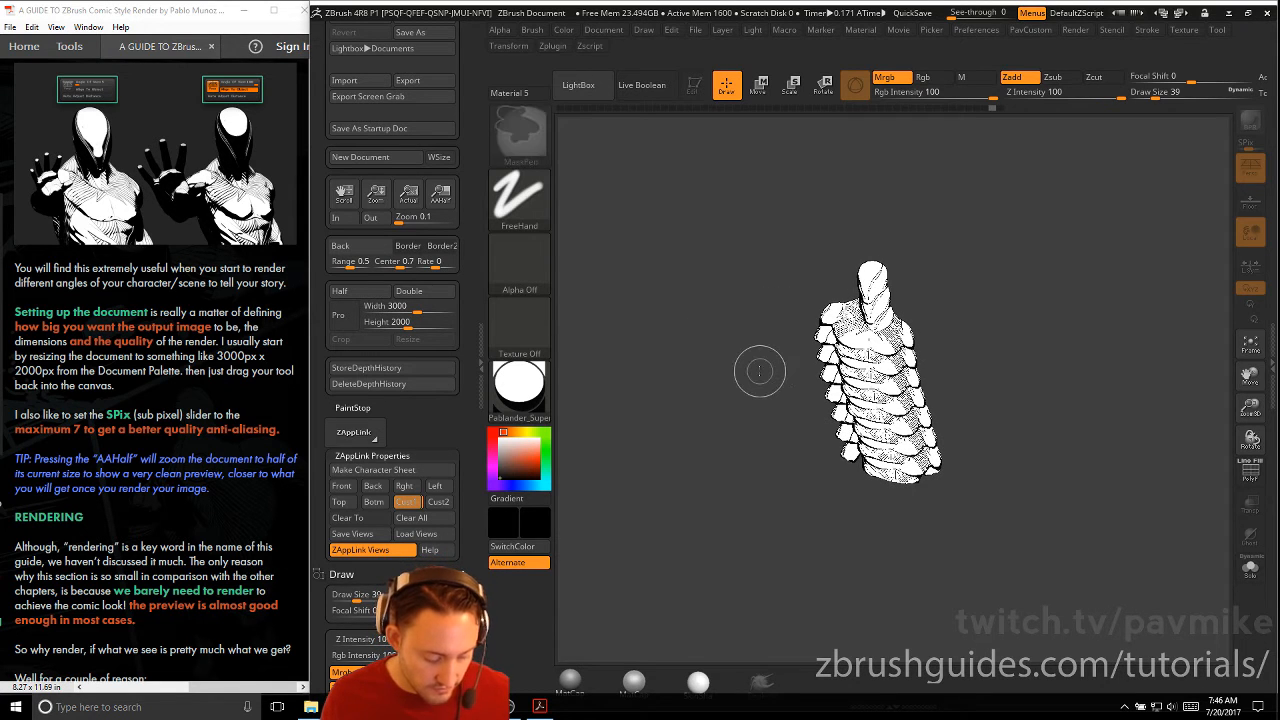
key("ctrl+n")
left_click(519, 197)
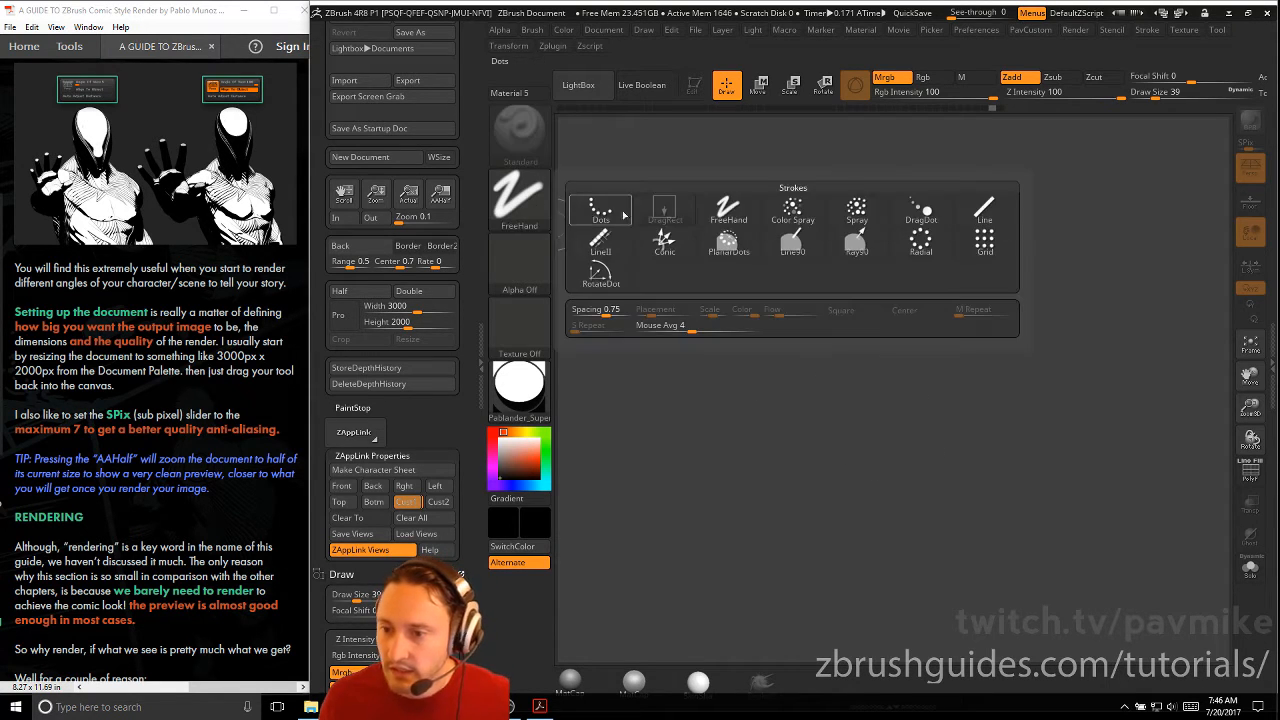
left_click(600, 207)
left_click(519, 197)
left_click(664, 210)
Step: Draw one bust on the resized canvas and enter Edit mode with the model framed
left_click_drag(851, 383, 866, 451)
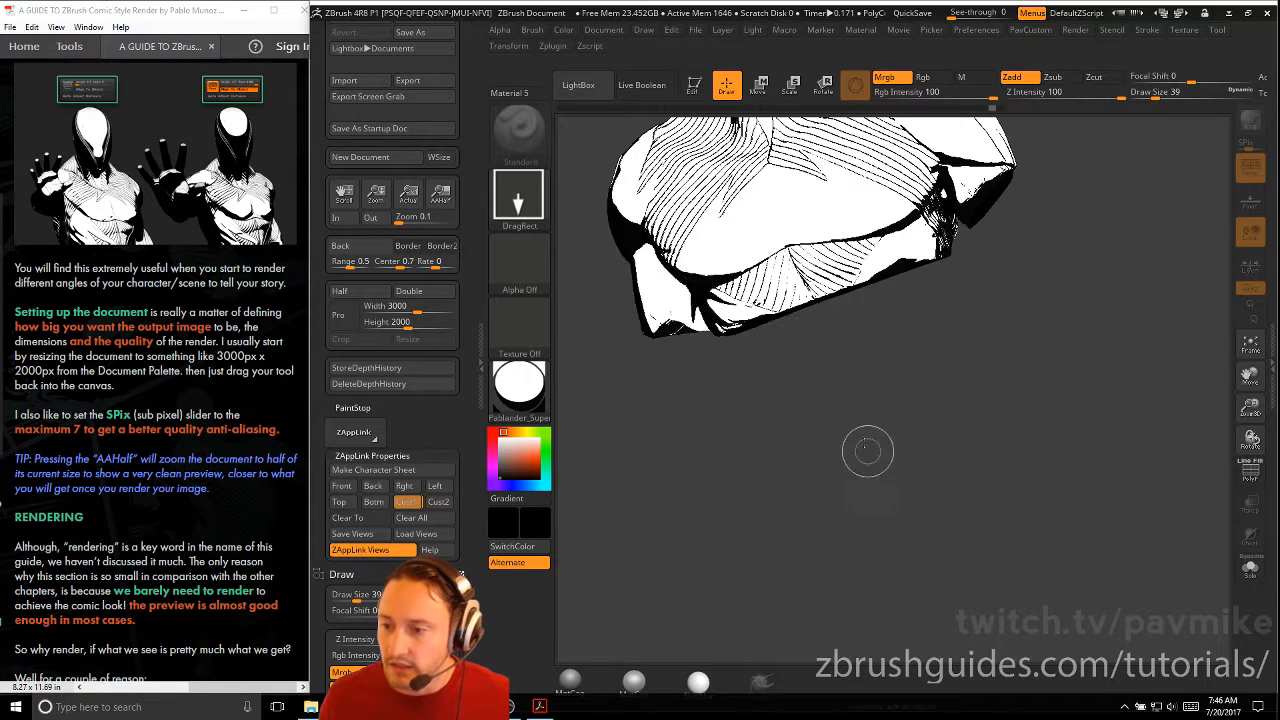
key("t")
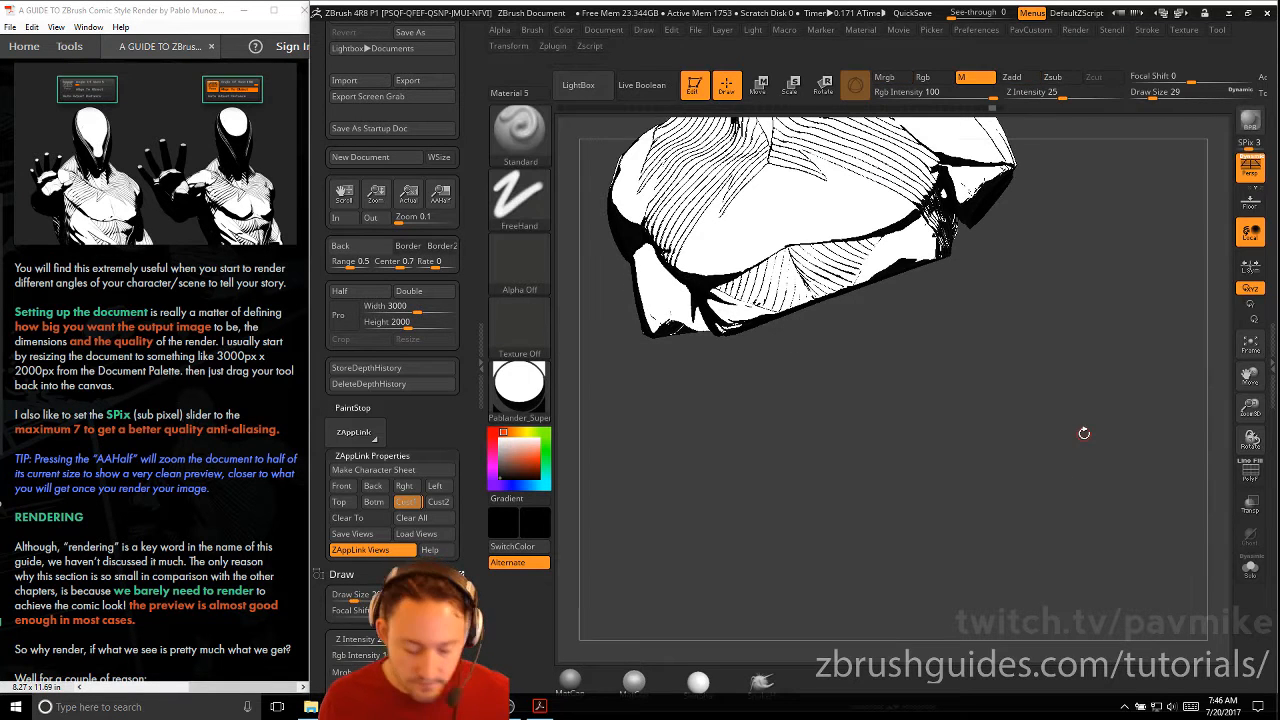
key("f")
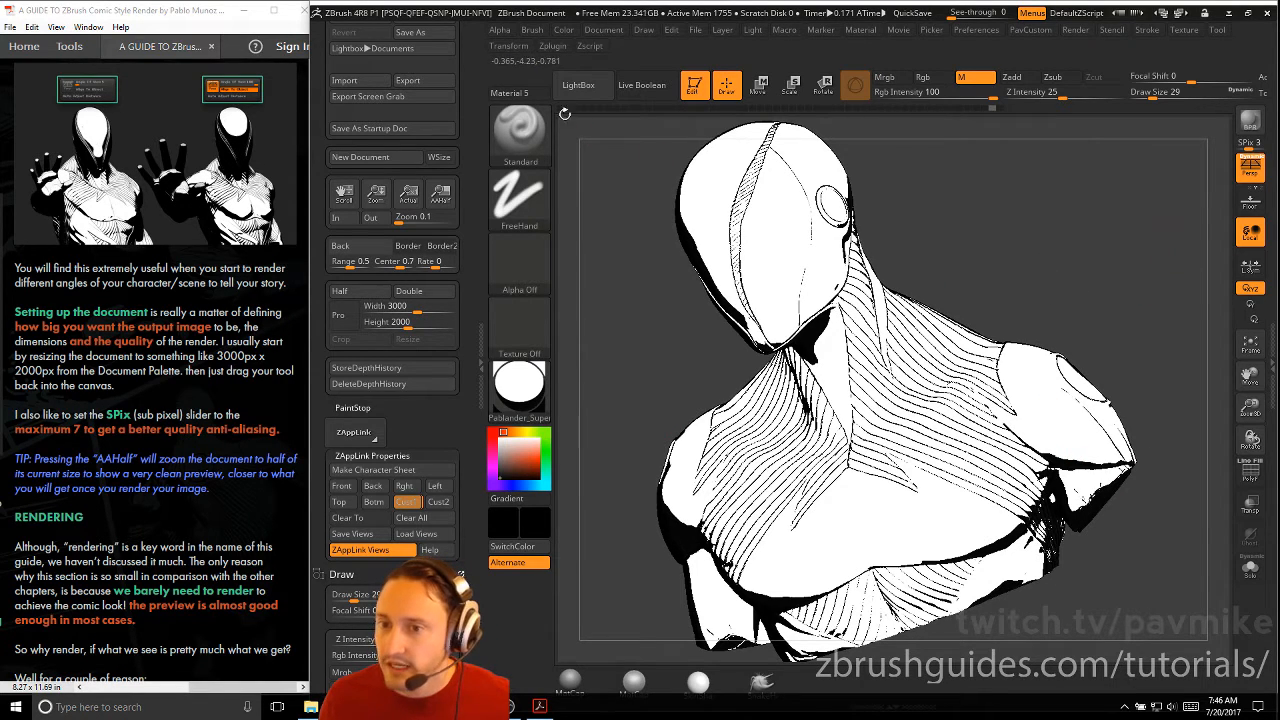
Step: Bring the Document palette back into the tray with its zoom controls in view
left_click(604, 31)
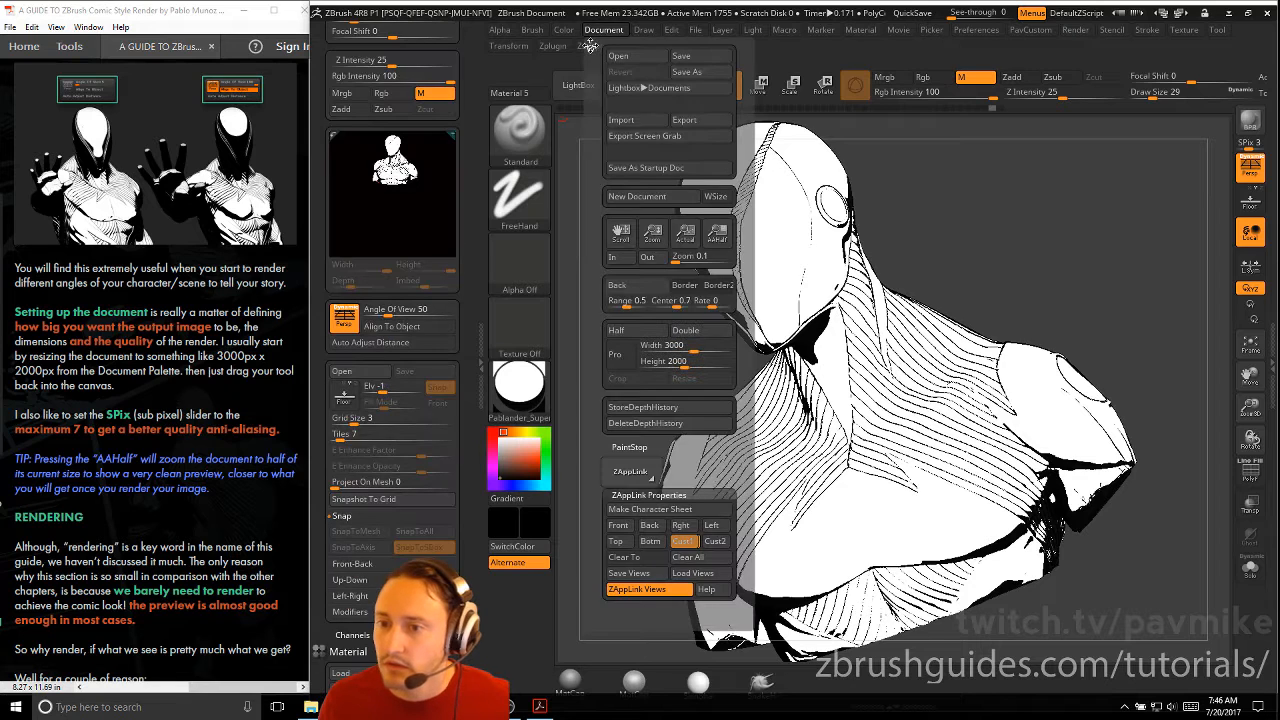
left_click_drag(408, 39, 404, 60)
mouse_move(469, 108)
left_mouse_down()
mouse_move(471, 94)
mouse_move(465, 246)
mouse_move(463, 160)
left_mouse_up()
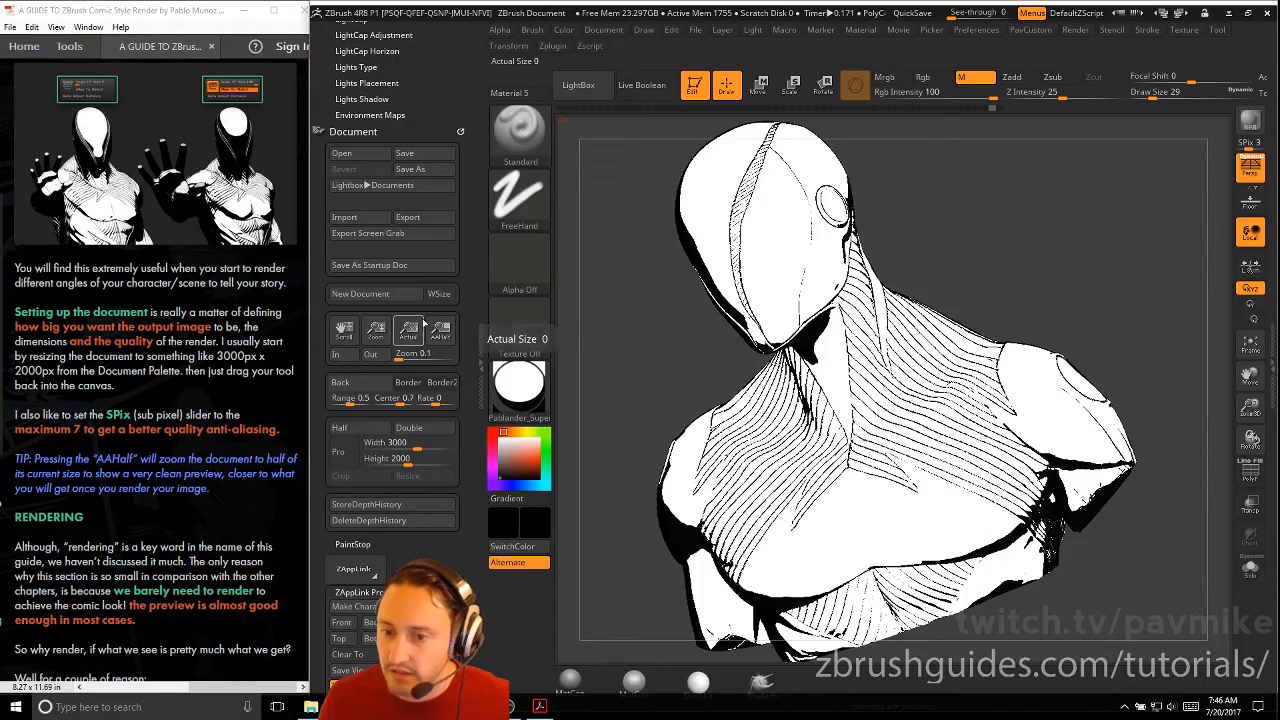
Step: Zoom the document out to the full canvas and place the whole bust inside it in a three-quarter view
left_click_drag(376, 331, 339, 203)
left_click_drag(1035, 325, 1032, 350)
left_click_drag(1023, 295, 1098, 318, "alt")
left_click_drag(789, 236, 1145, 217)
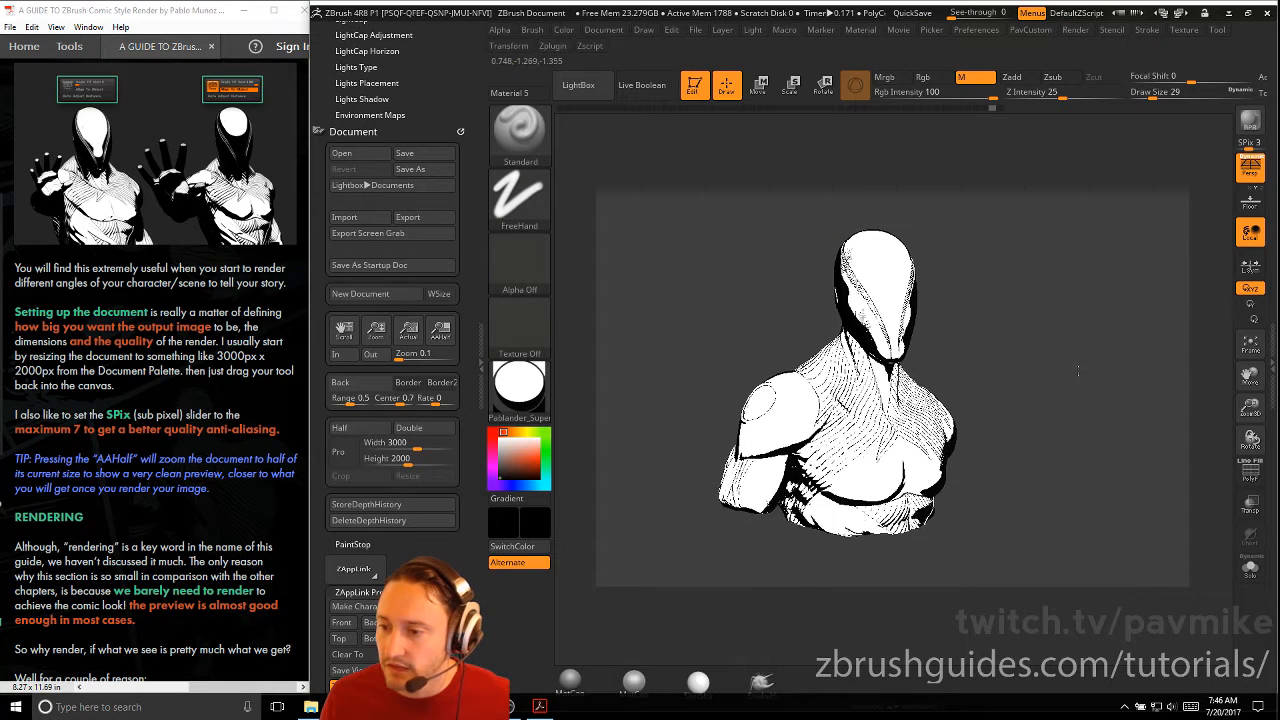
left_click_drag(1080, 376, 1090, 331)
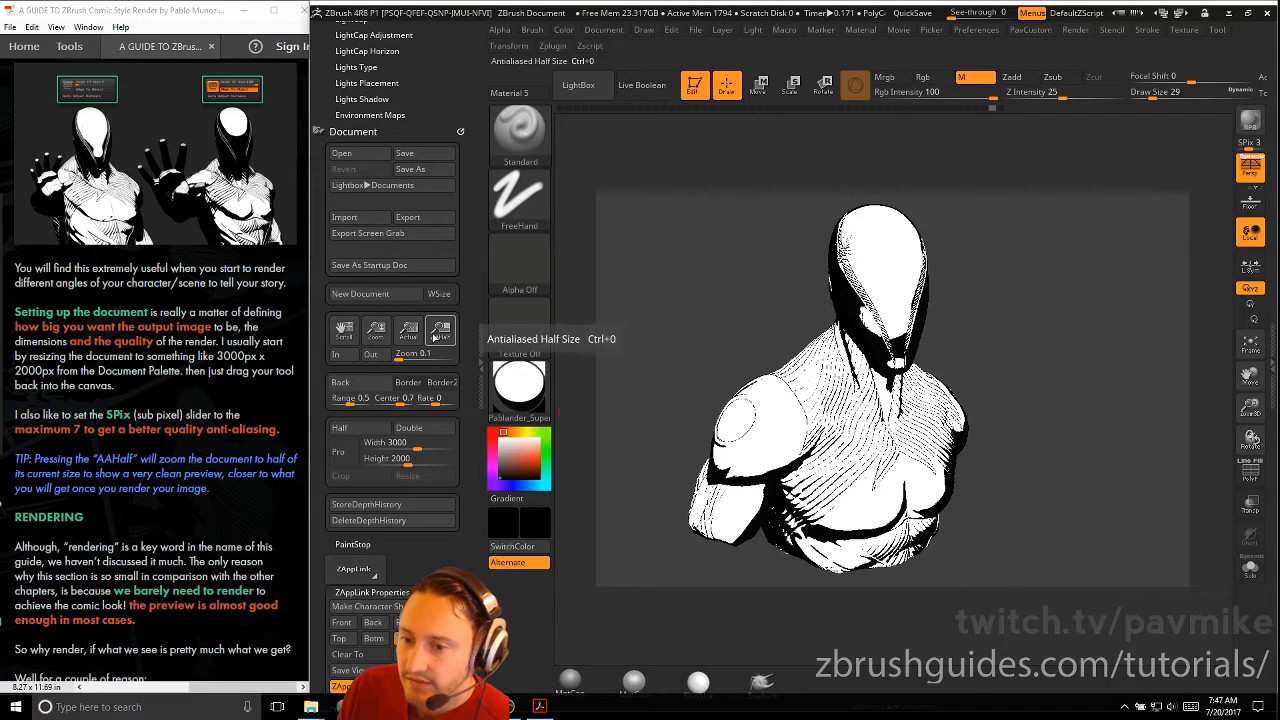
Step: Preview the document at antialiased half size and actual size, and zoom back out to the full canvas
left_click(439, 334)
mouse_move(1041, 276)
left_mouse_down()
mouse_move(1008, 281)
mouse_move(1040, 280)
left_mouse_up()
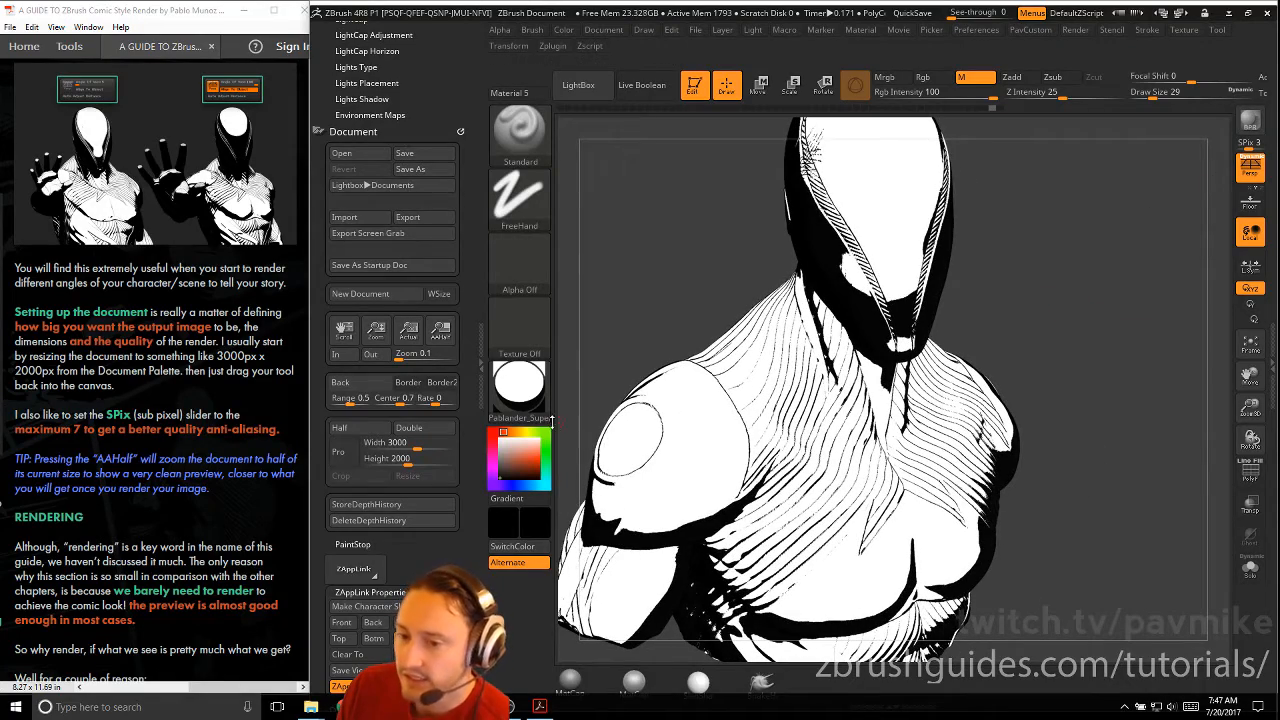
left_click(408, 330)
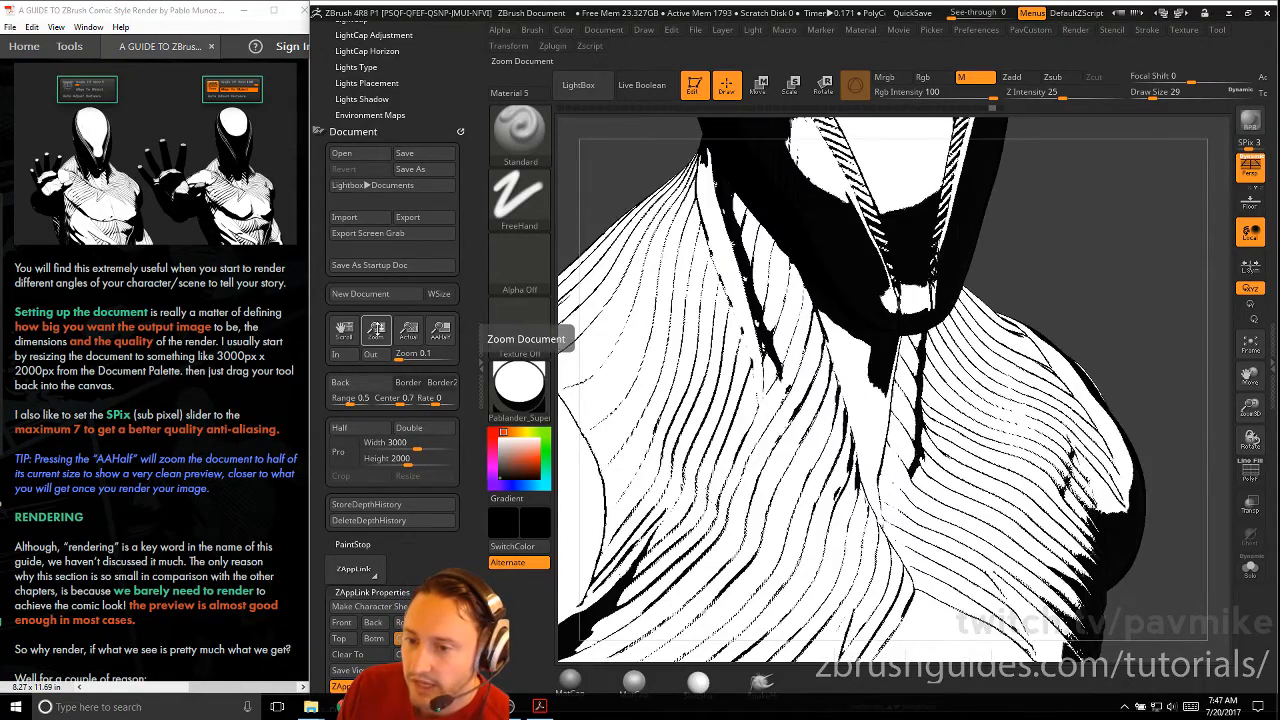
left_click_drag(376, 330, 374, 184)
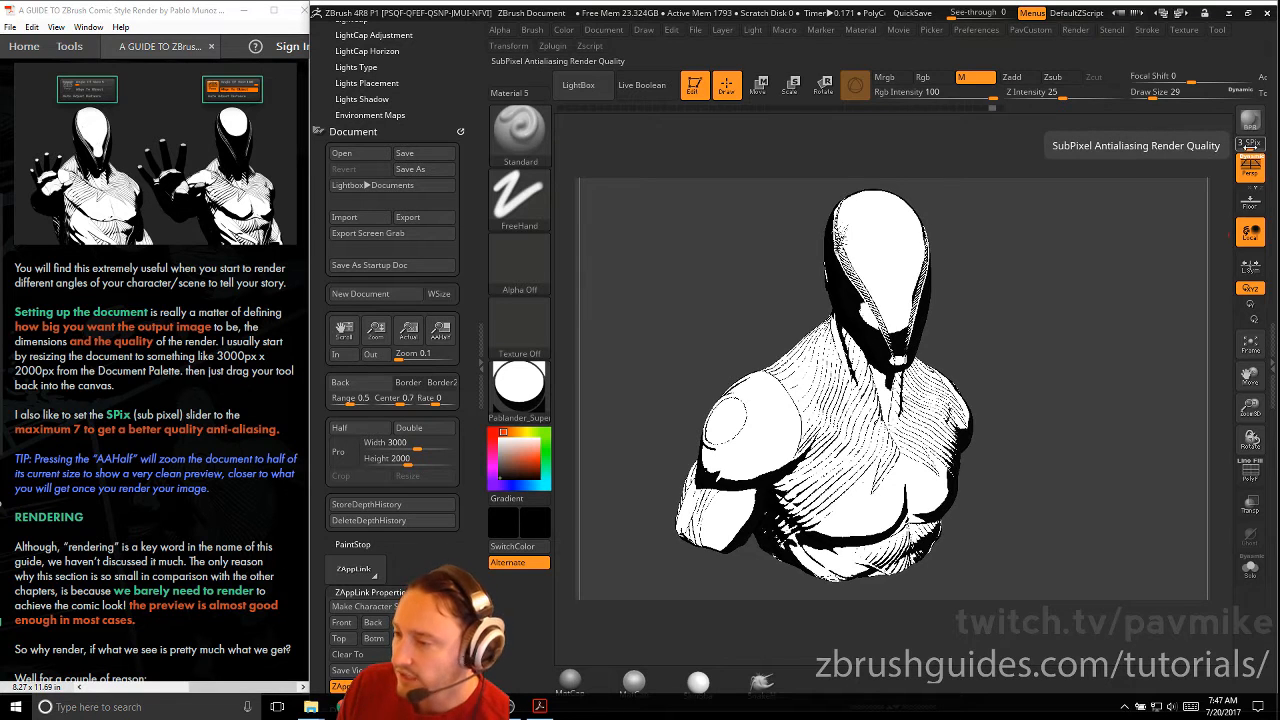
Step: Try the SPix antialiasing quality at 0 and 7, and leave it at 0
left_click_drag(1250, 143, 1194, 225)
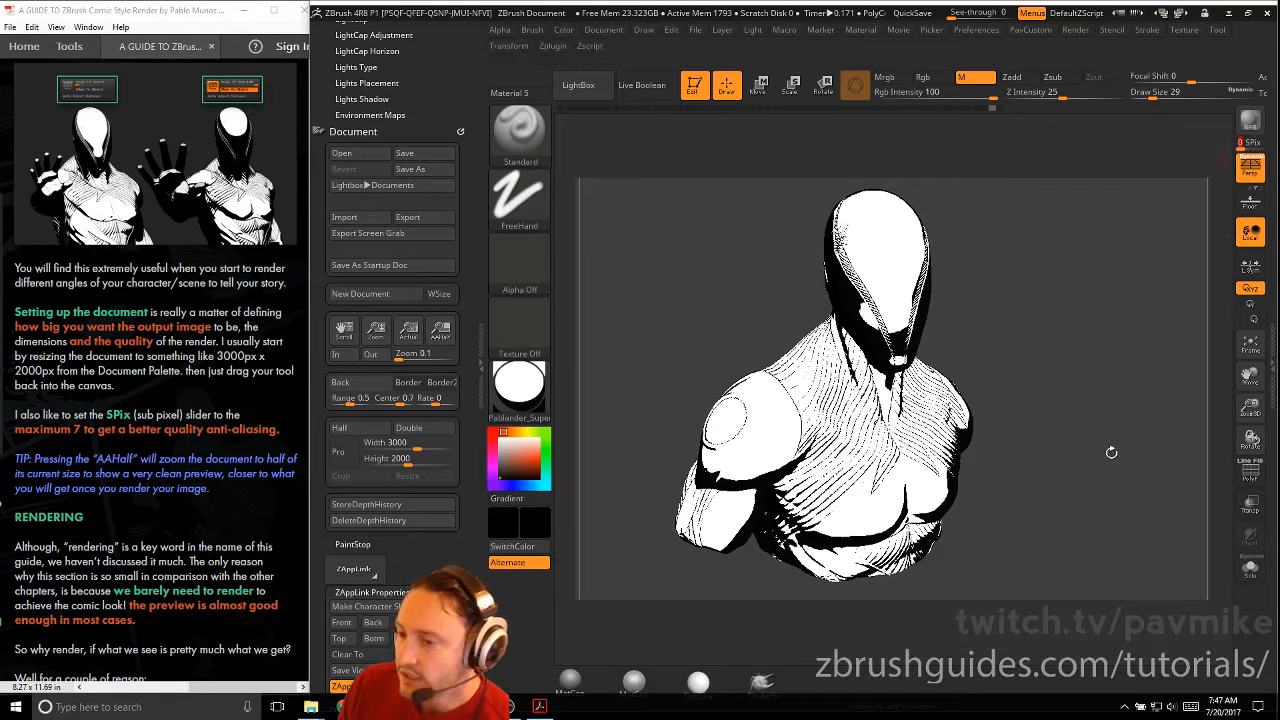
left_click_drag(1242, 143, 1272, 143)
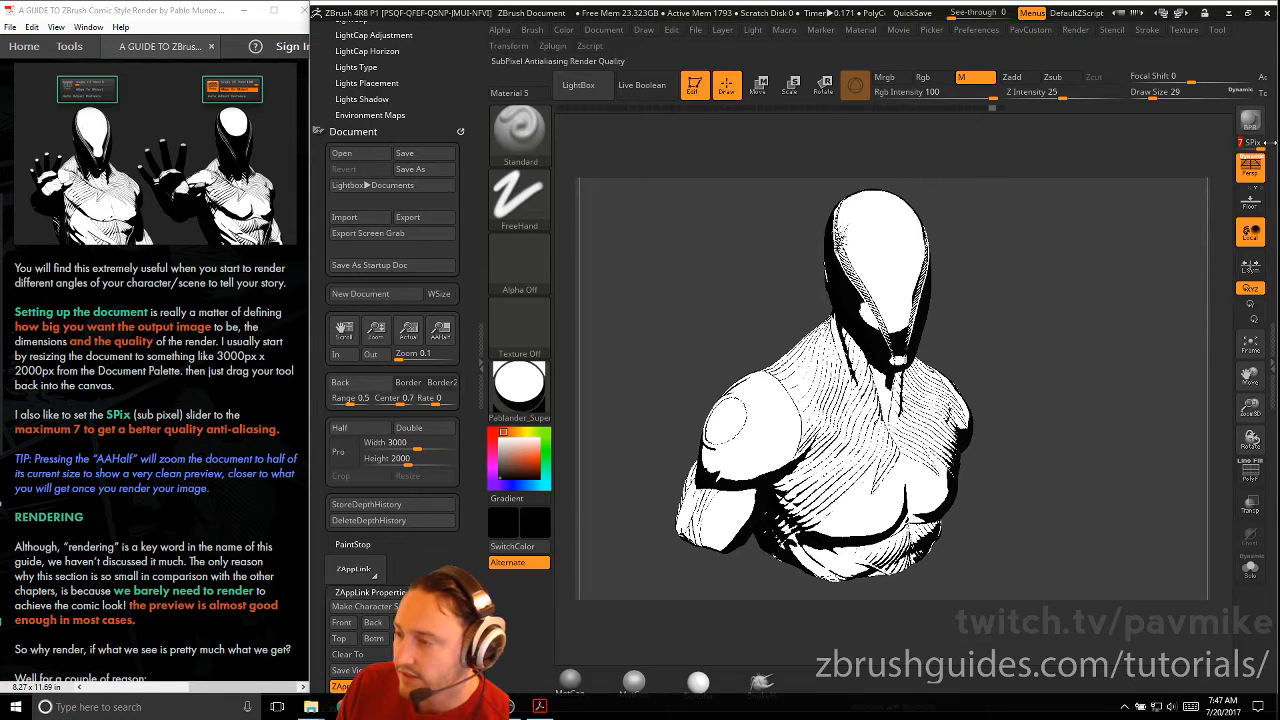
left_click_drag(1270, 143, 1228, 145)
Step: Read the guide's Rendering section through to the BPR render passes and the filters and adjustments
scroll(178, 544, "down", 3)
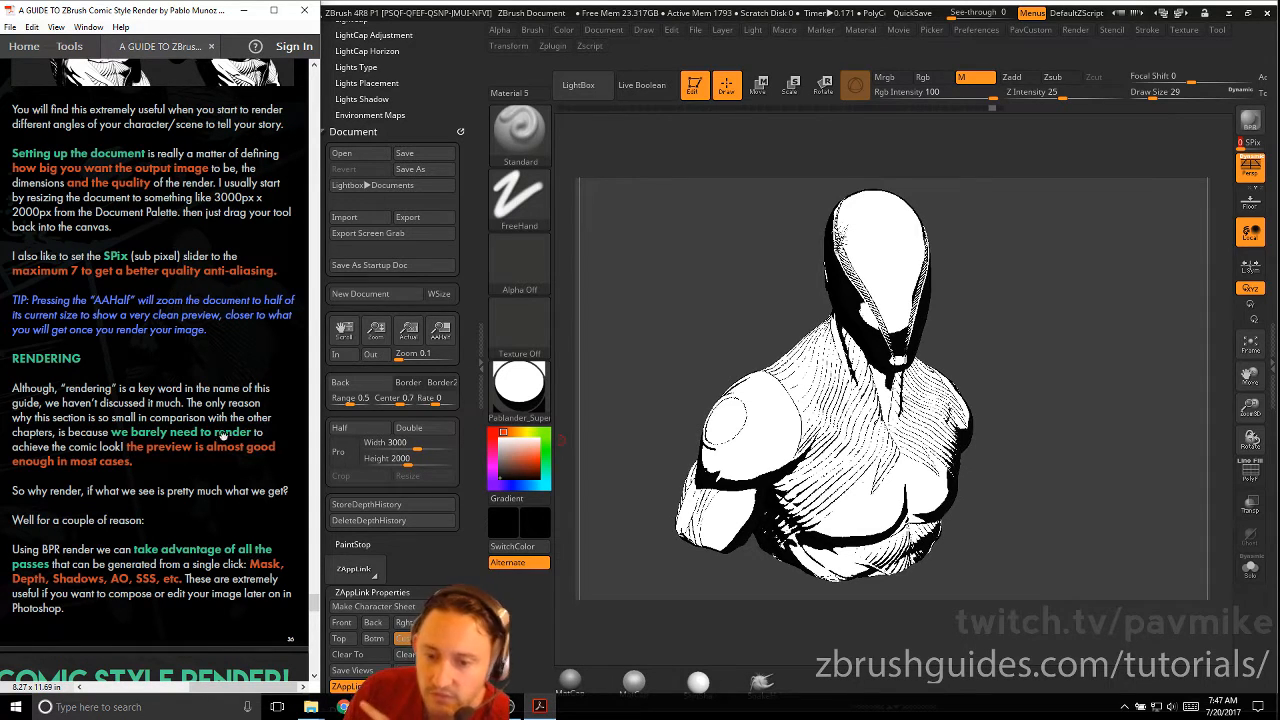
left_click_drag(222, 434, 228, 474)
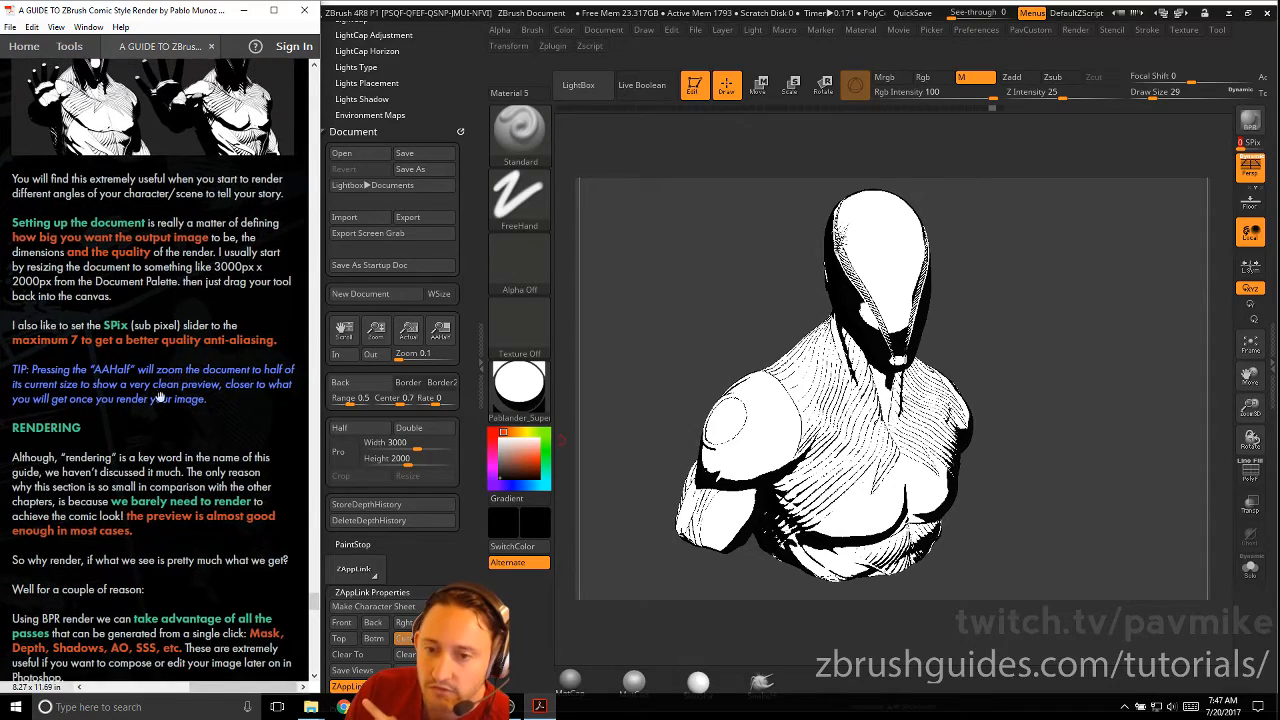
scroll(168, 233, "down", 10)
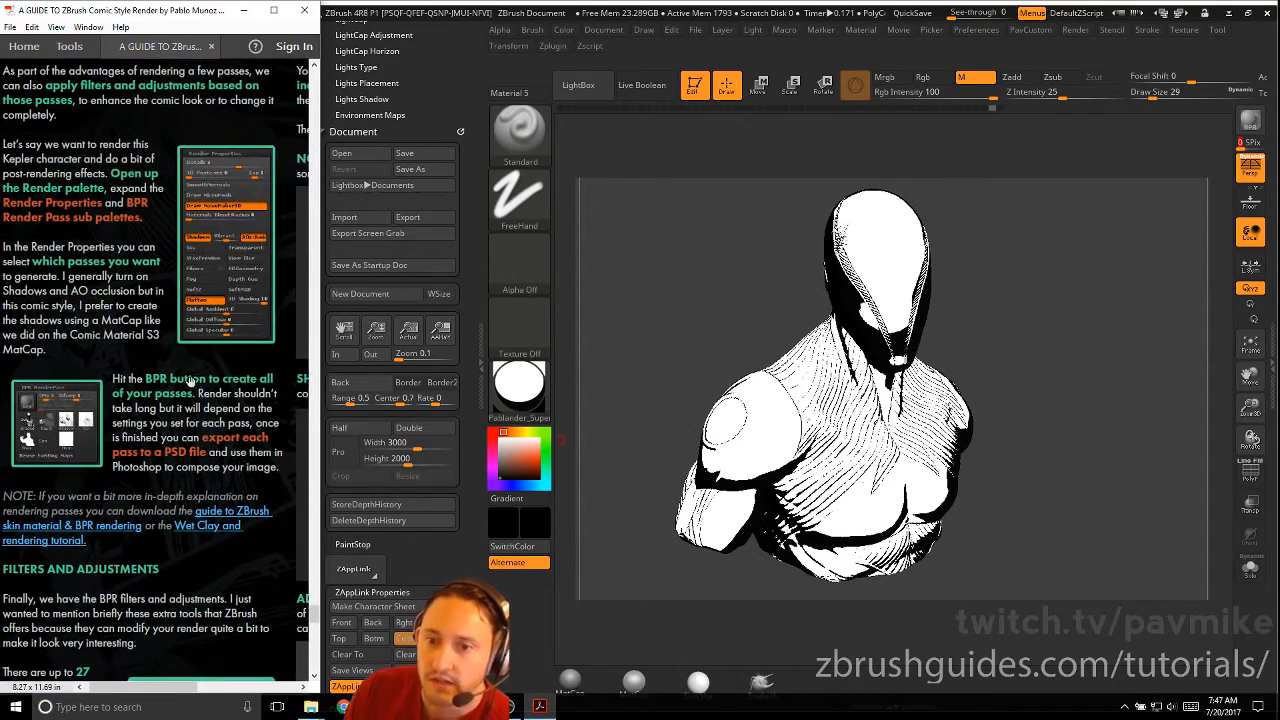
Step: Show the Render palette beside the canvas and expand its Render Properties and BPR RenderPass settings
left_click_drag(190, 370, 200, 376)
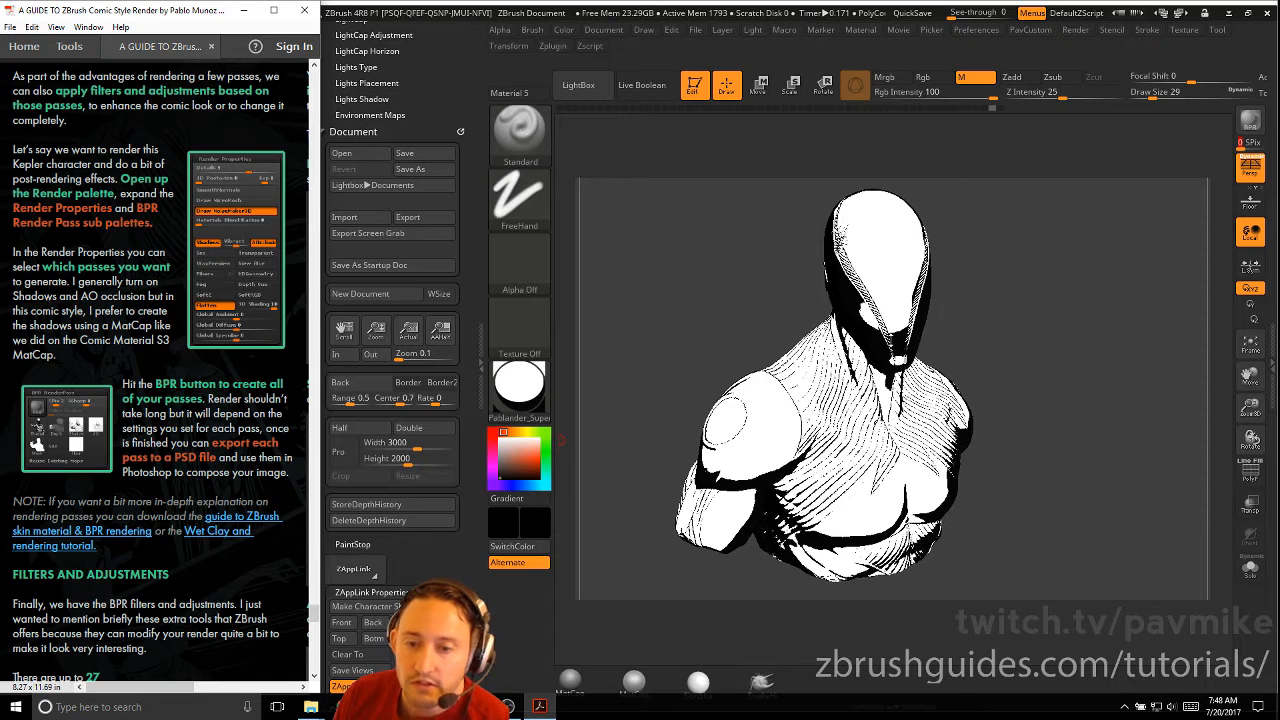
left_click_drag(440, 102, 452, 228)
left_click_drag(460, 29, 393, 171)
left_click(1075, 29)
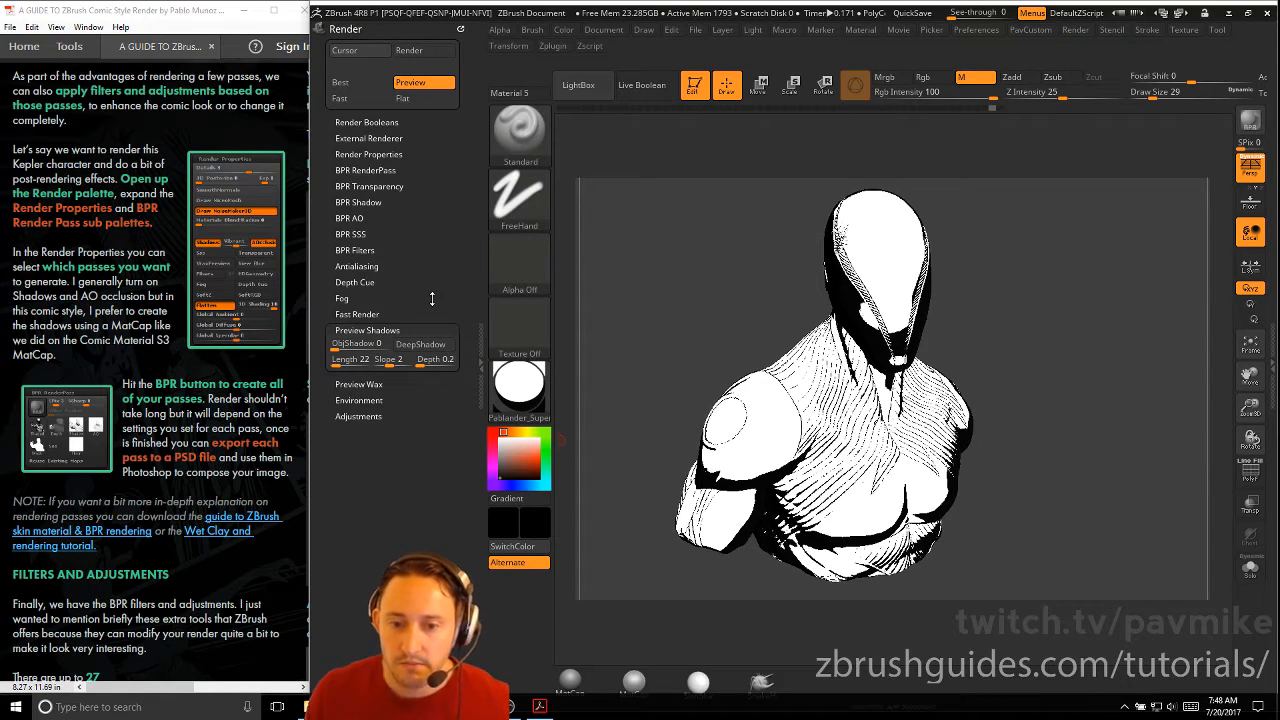
left_click(362, 122, "shift")
left_click(362, 122, "shift")
left_click(360, 154)
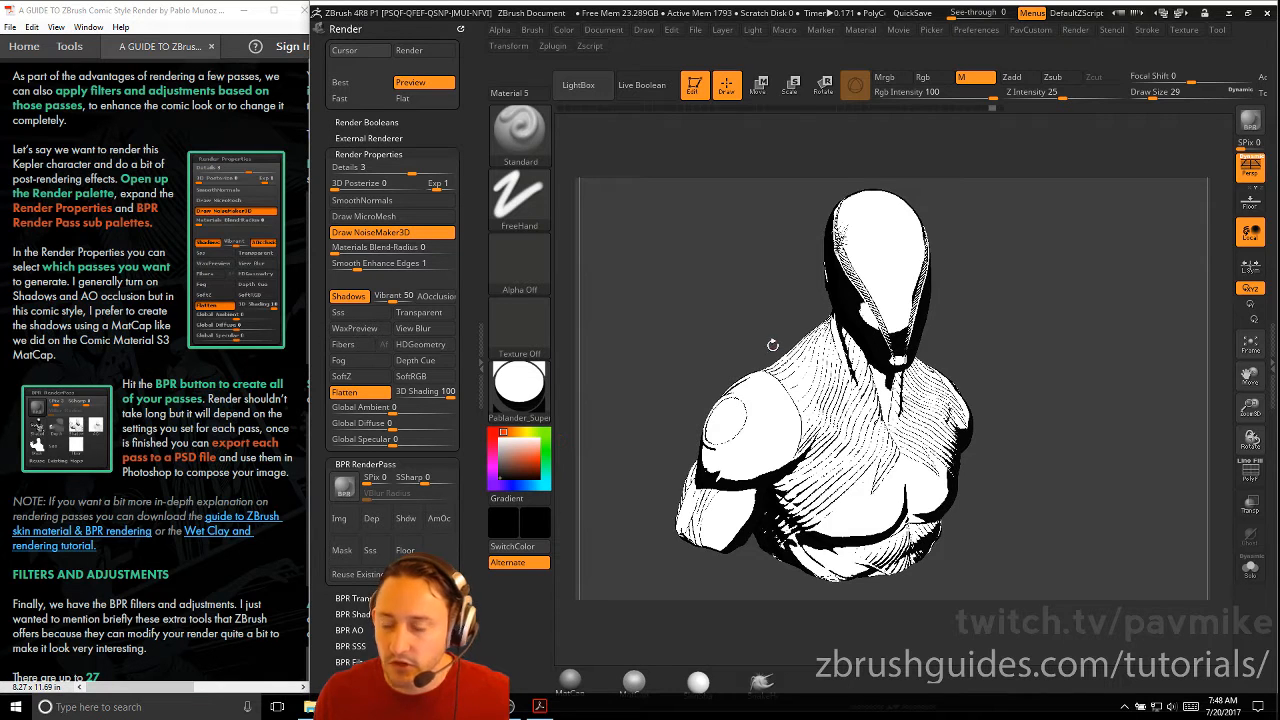
Step: Render the bust with BPR and examine the generated depth and shadow passes
left_click(752, 29)
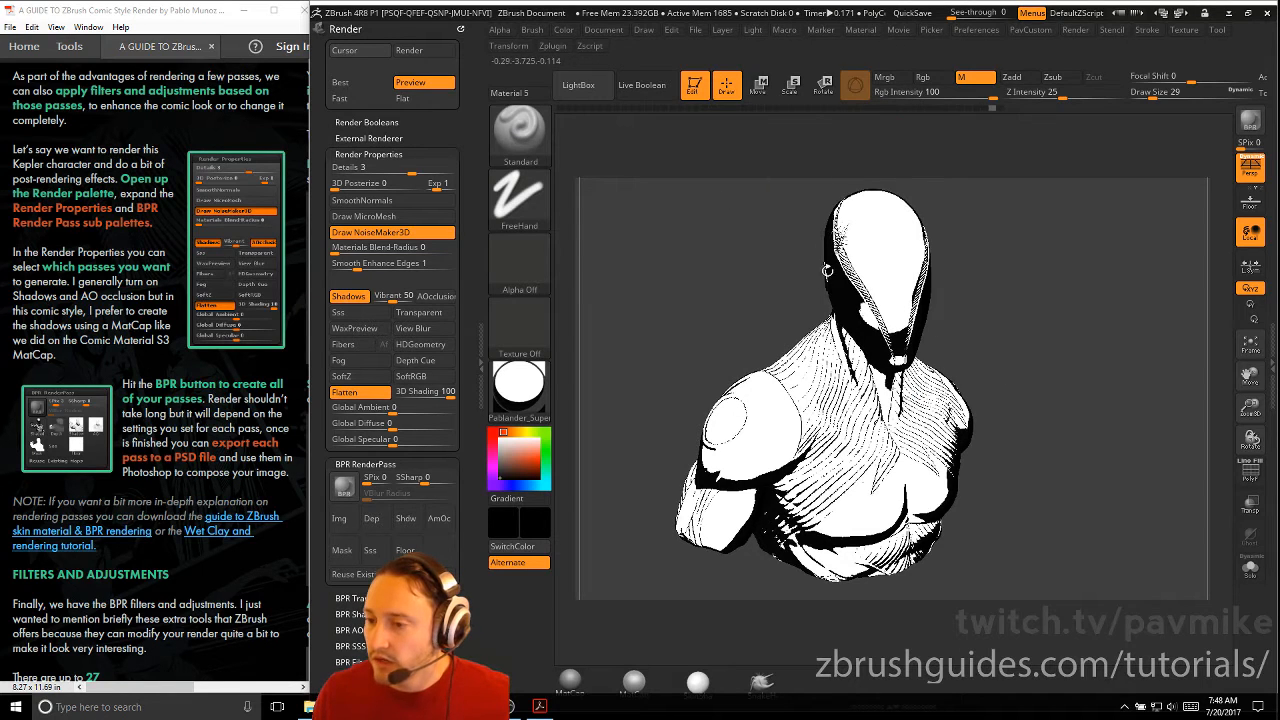
left_click(1250, 121)
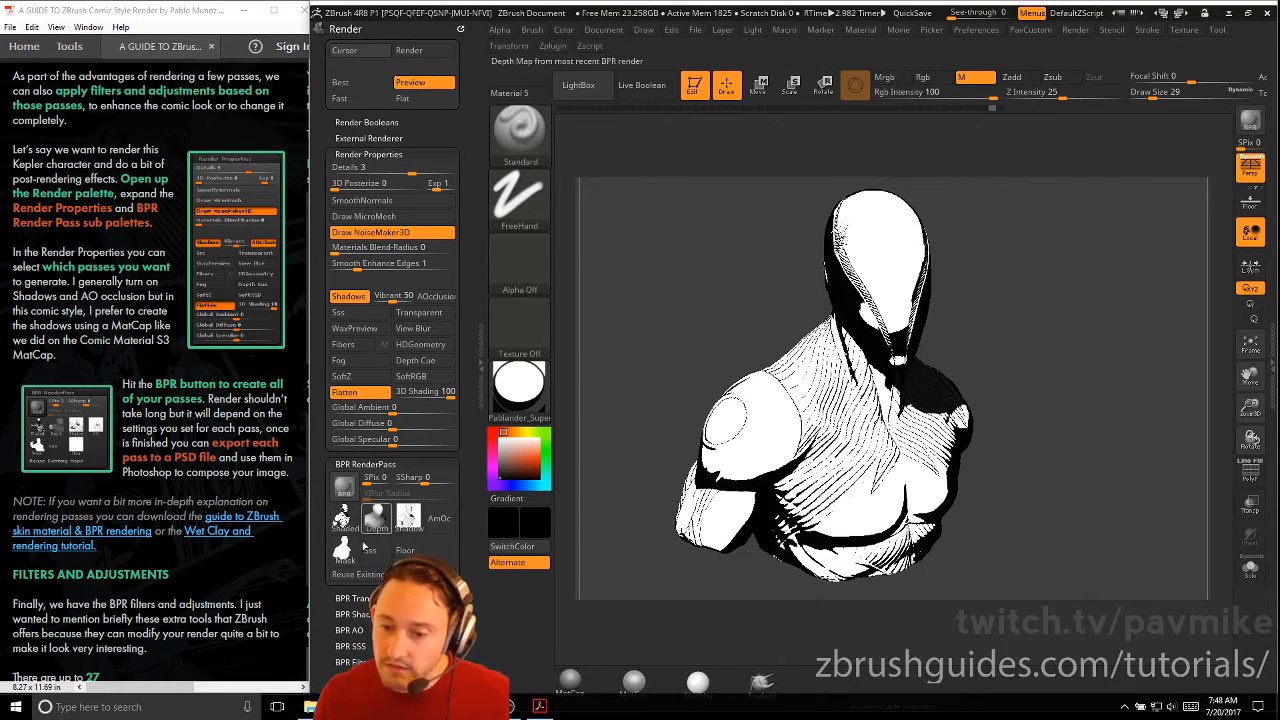
mouse_move(410, 518)
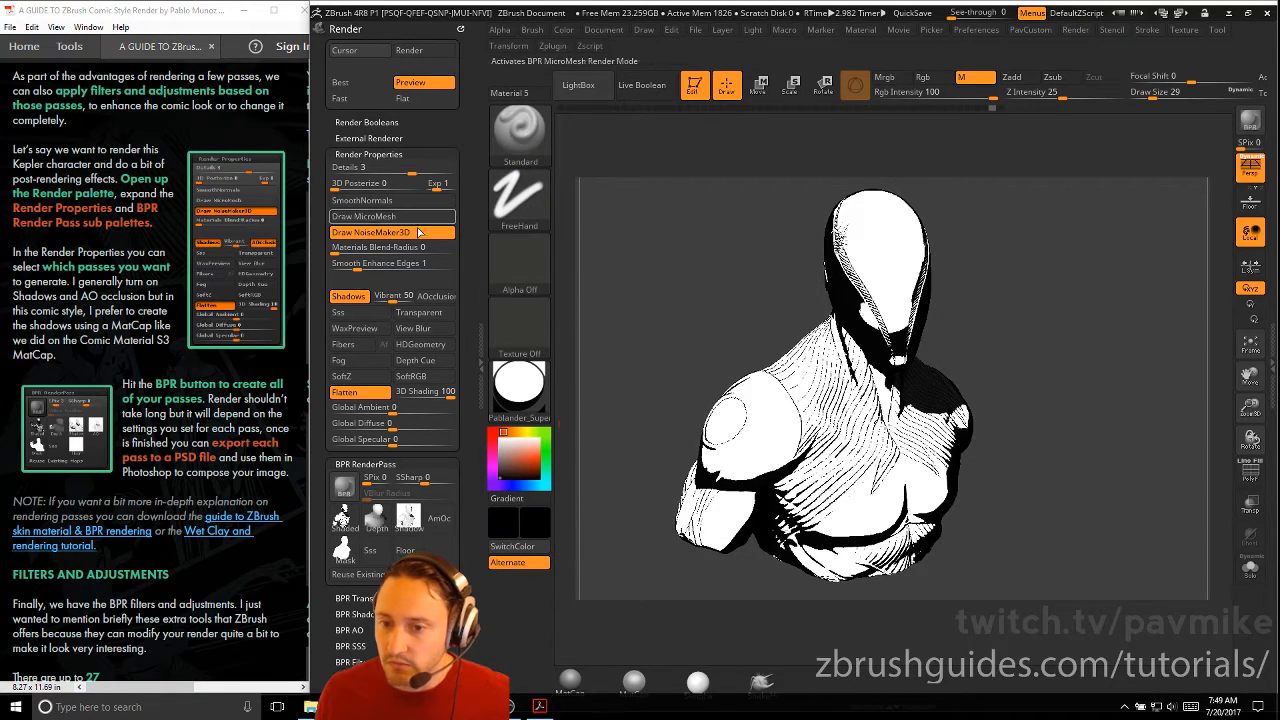
Step: Turn on AOcclusion in the render properties and expand the BPR Shadow and BPR AO settings
left_click(434, 297)
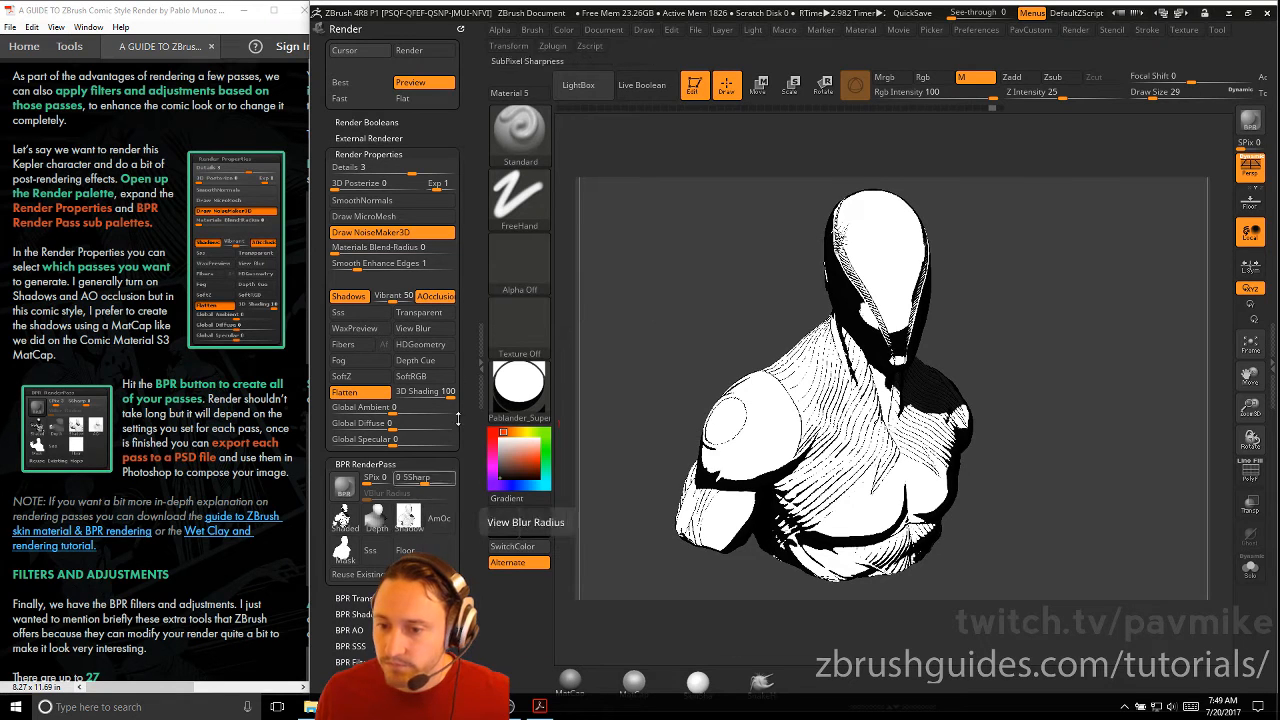
scroll(345, 390, "down", 5)
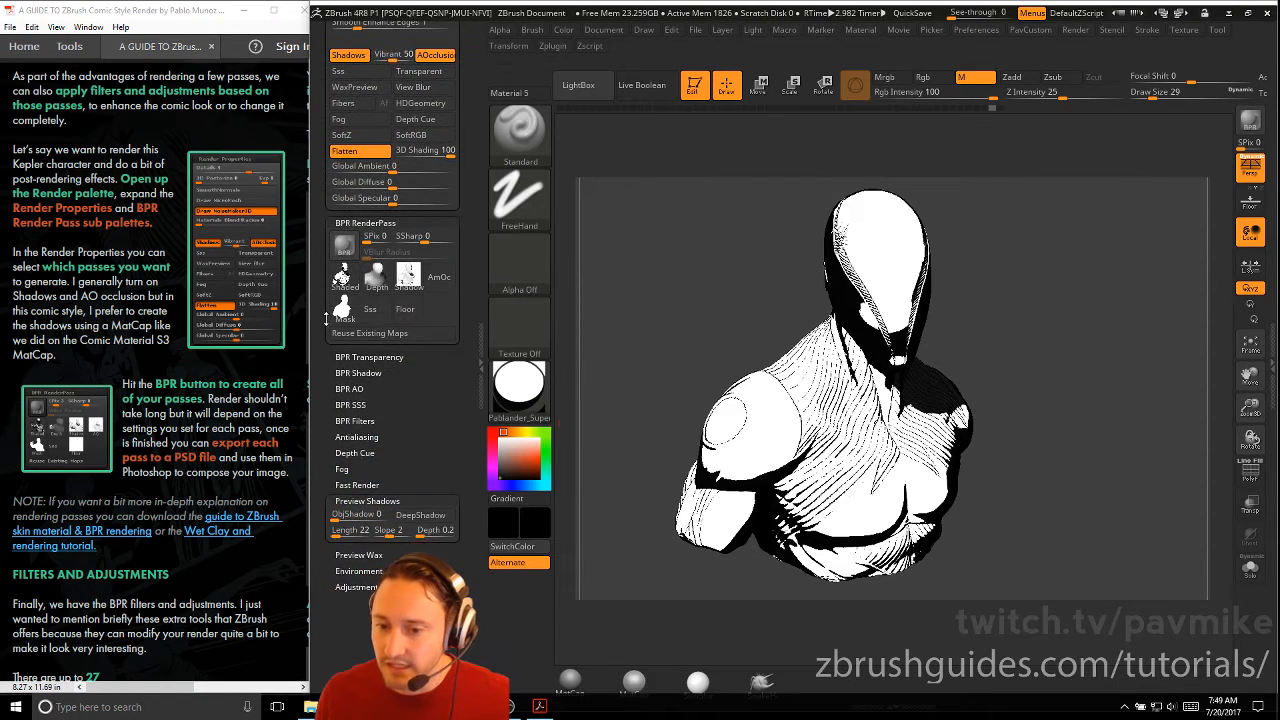
left_click(350, 389)
left_click(358, 373)
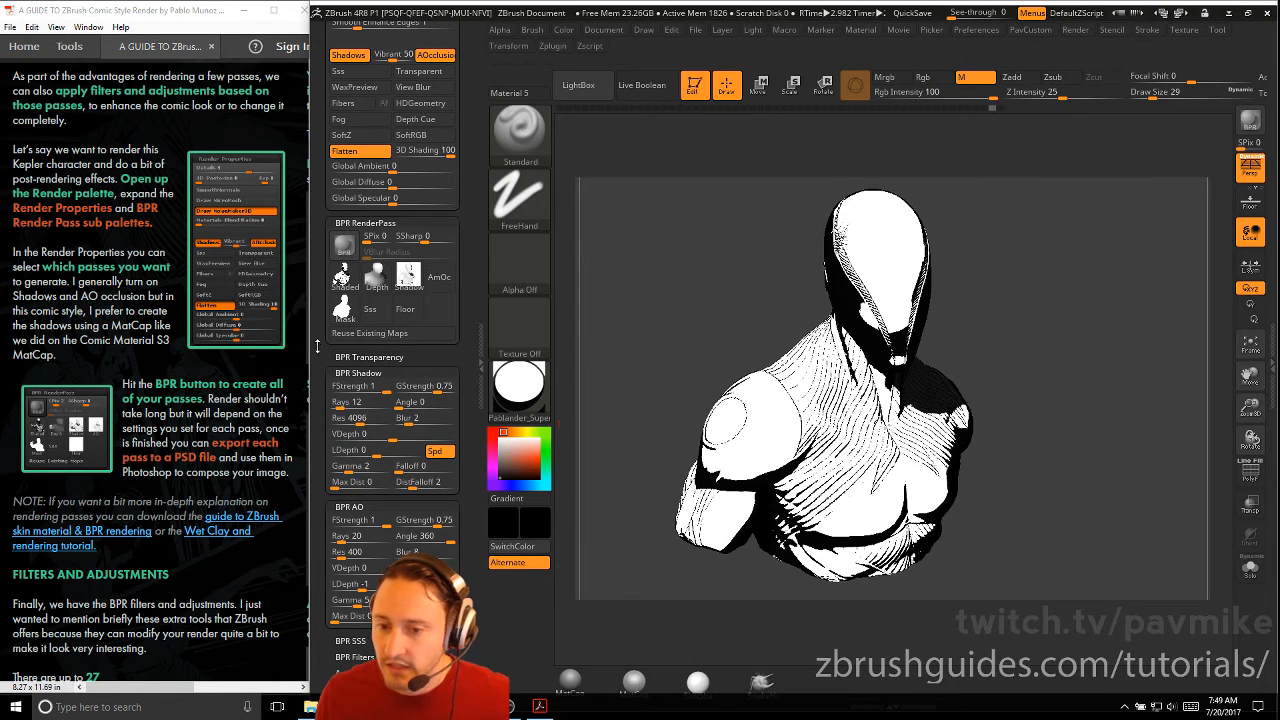
scroll(362, 371, "up", 5)
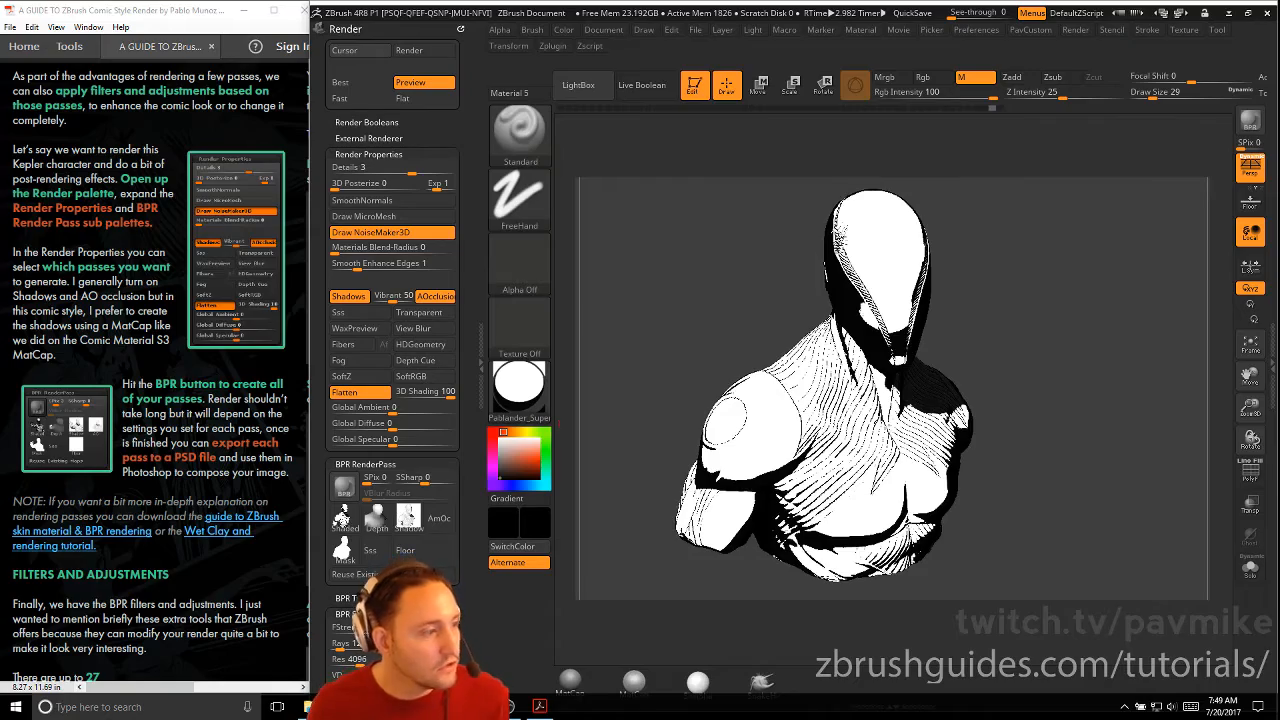
Step: Switch to the browser, look through the YouTube channel's created ZBrush playlists and close the page
left_click_drag(560, 719, 352, 38)
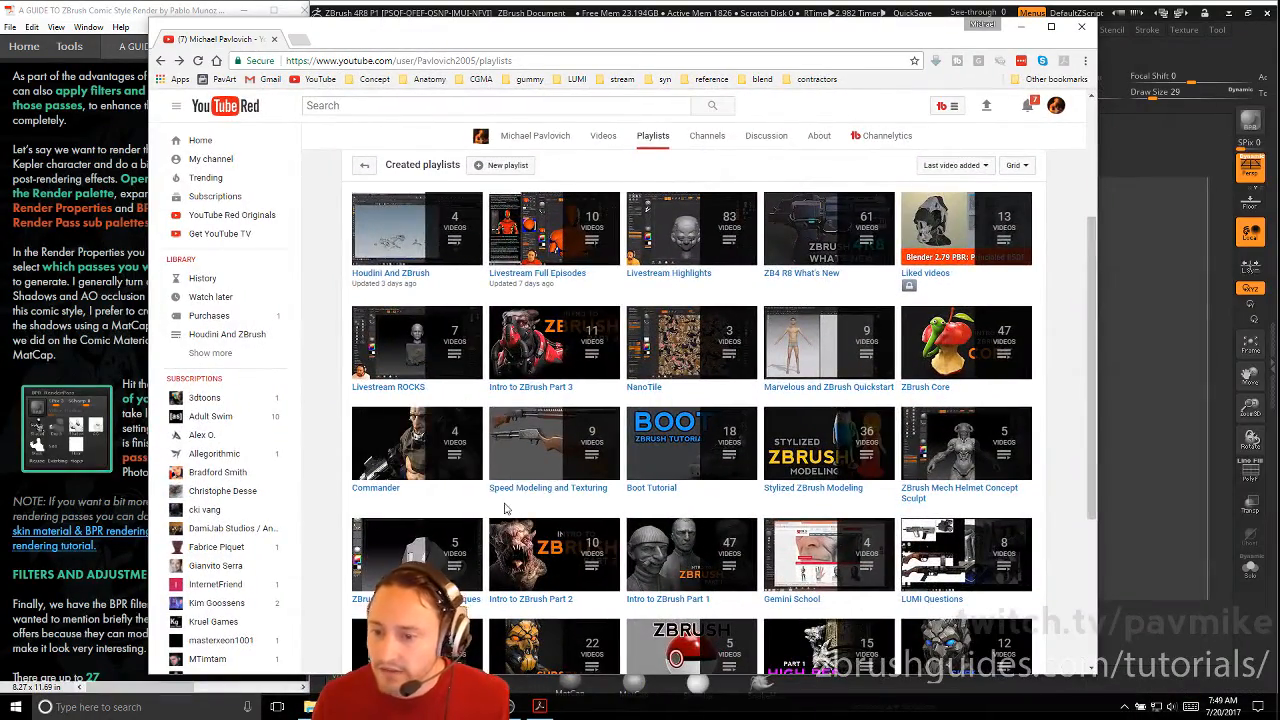
scroll(505, 509, "down", 2)
scroll(620, 518, "up", 2)
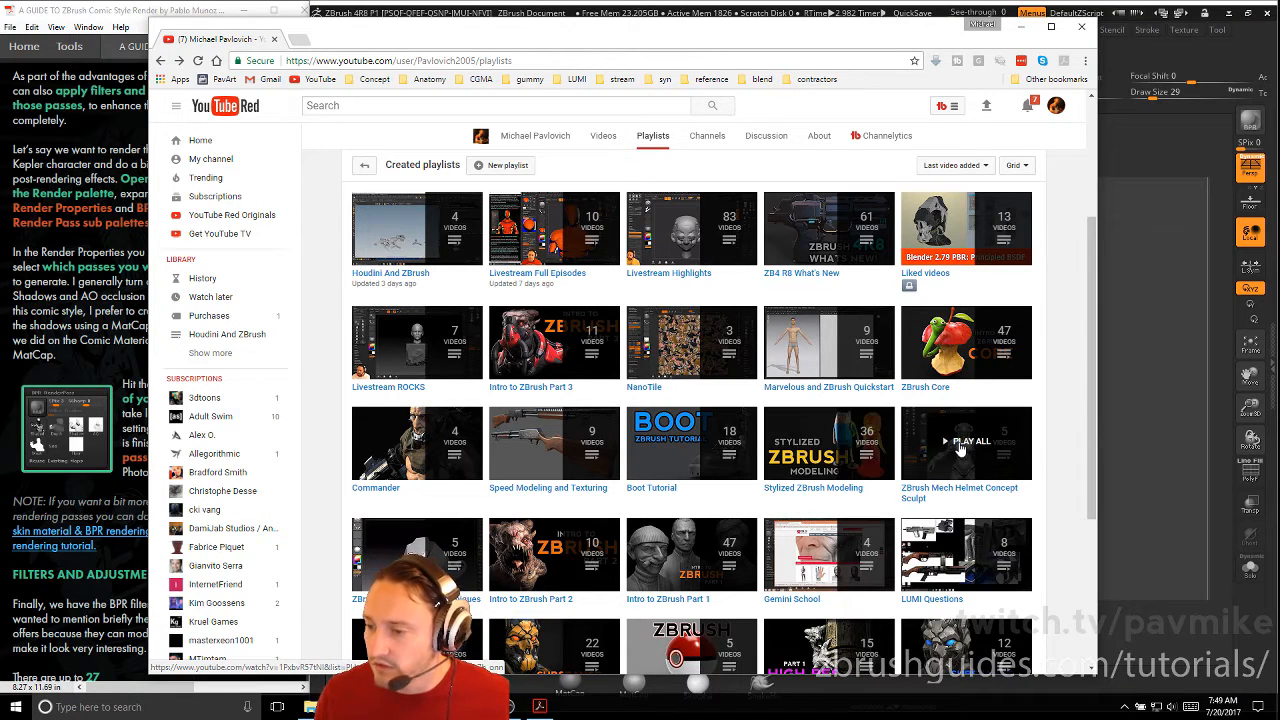
left_click(274, 40)
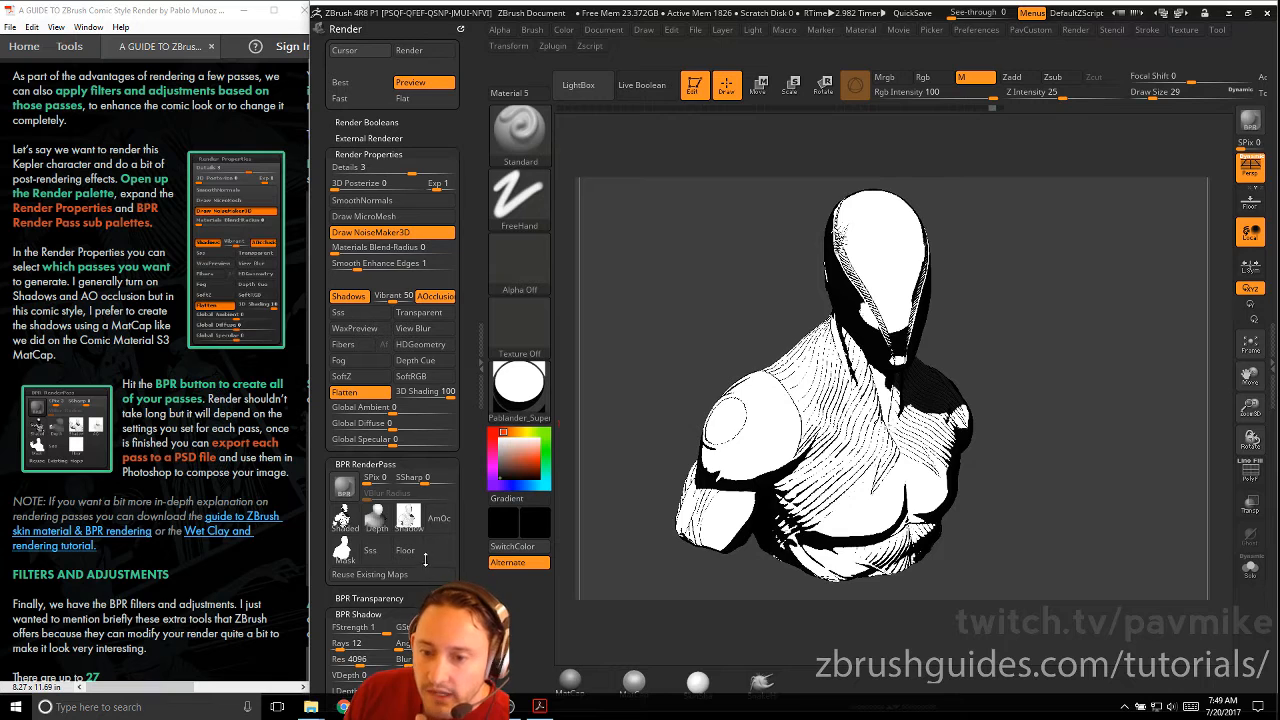
Step: Open the PSD export of the shaded render pass as the guide describes, and cancel it without saving
left_click(203, 478)
scroll(203, 478, "down", 3)
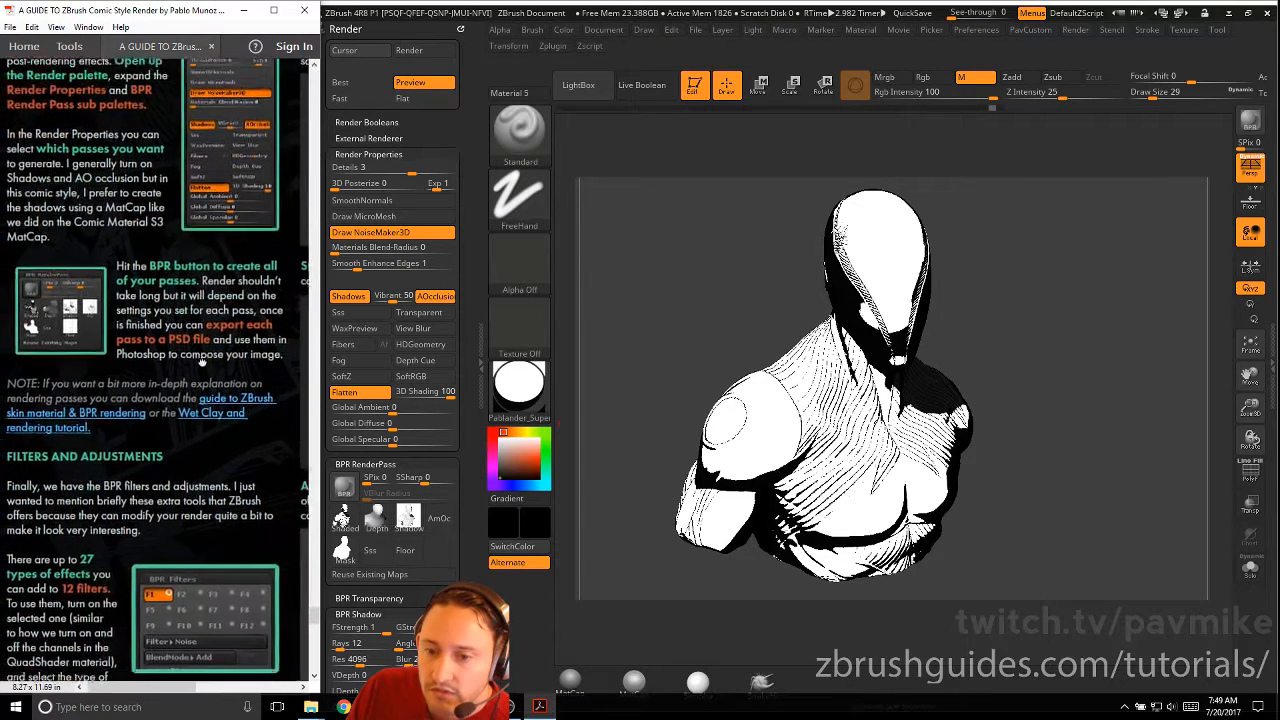
left_click(344, 516)
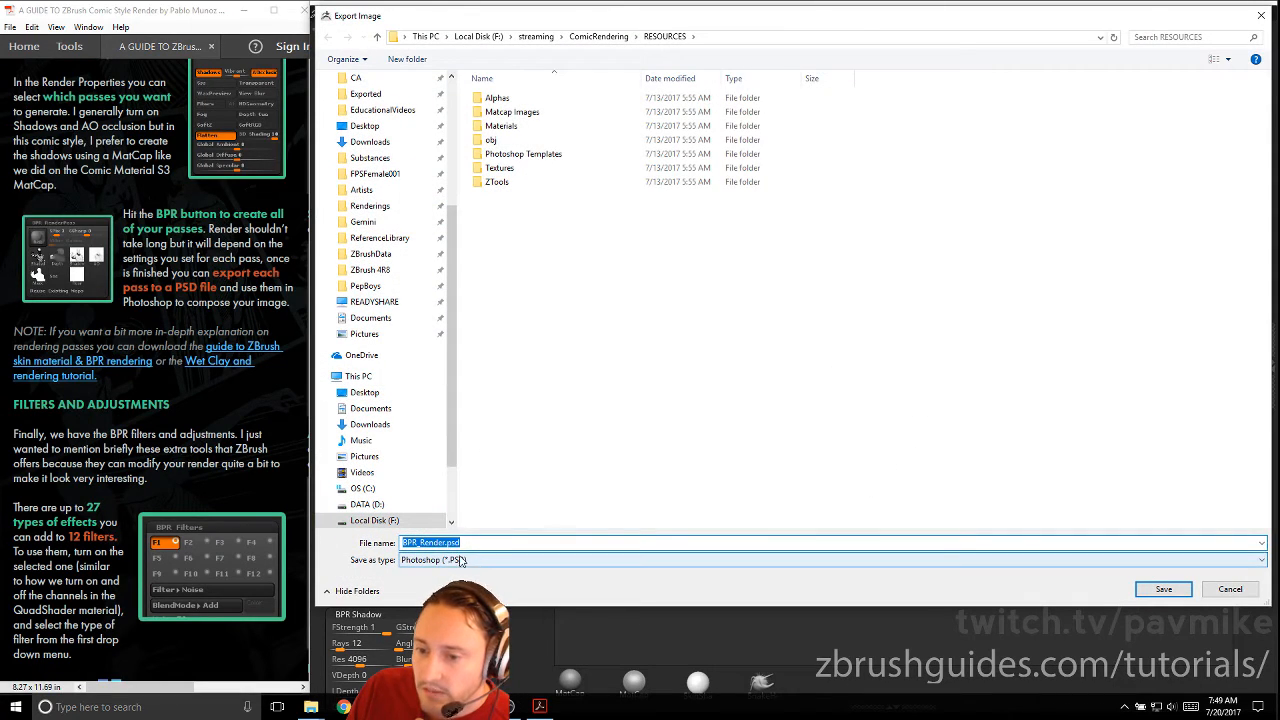
left_click(1210, 588)
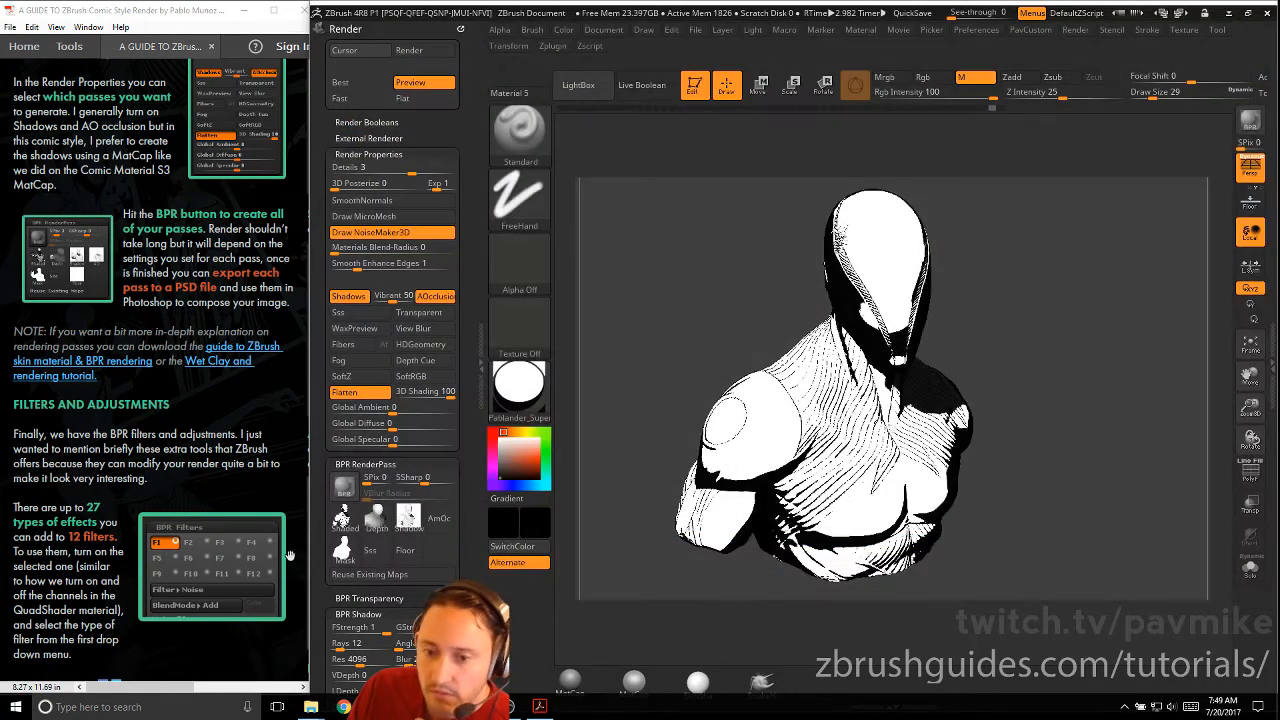
Step: BPR render the bust with ambient occlusion on, then turn AOcclusion off and render it again
left_click(101, 355)
scroll(101, 355, "down", 2)
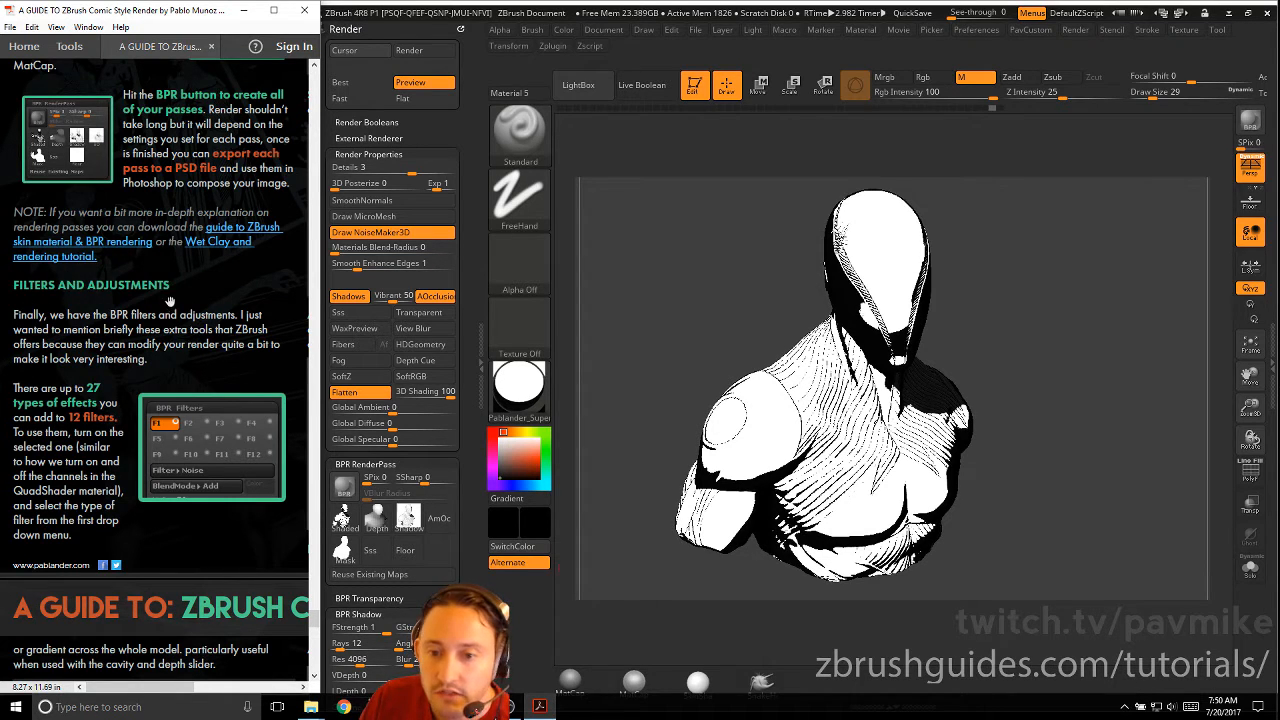
scroll(219, 289, "down", 3)
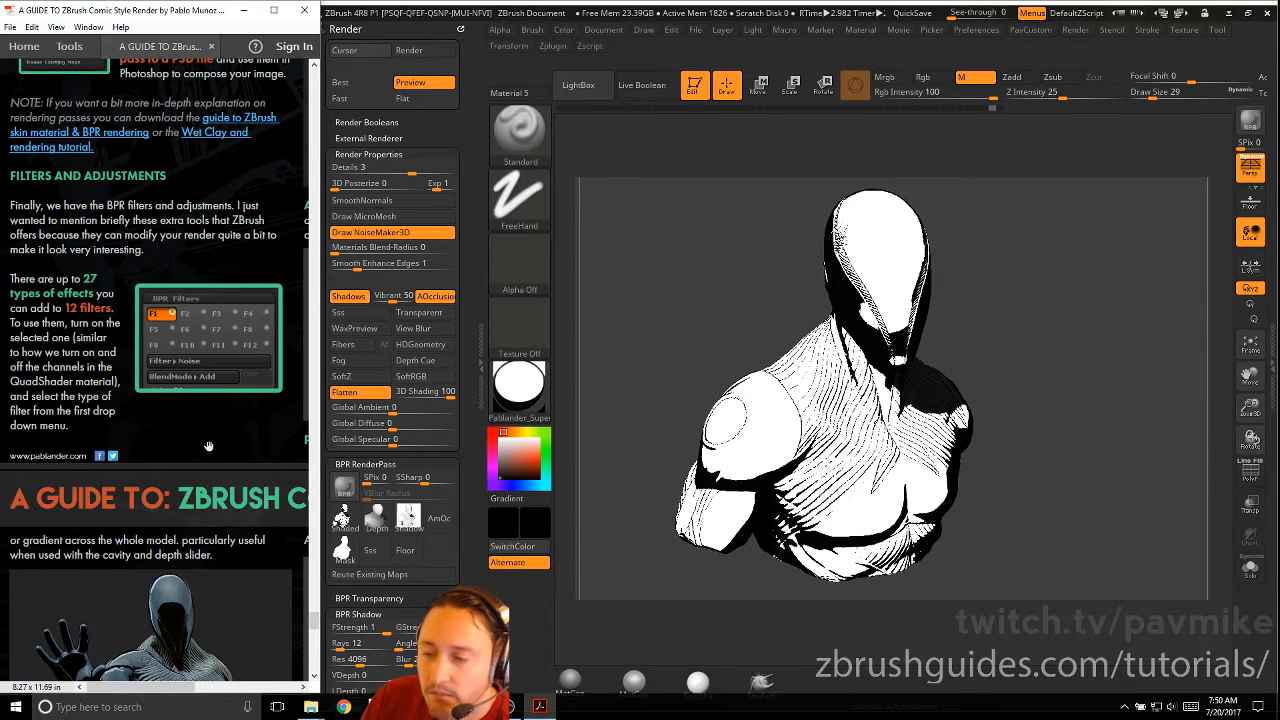
left_click(1073, 466)
key("shift+r")
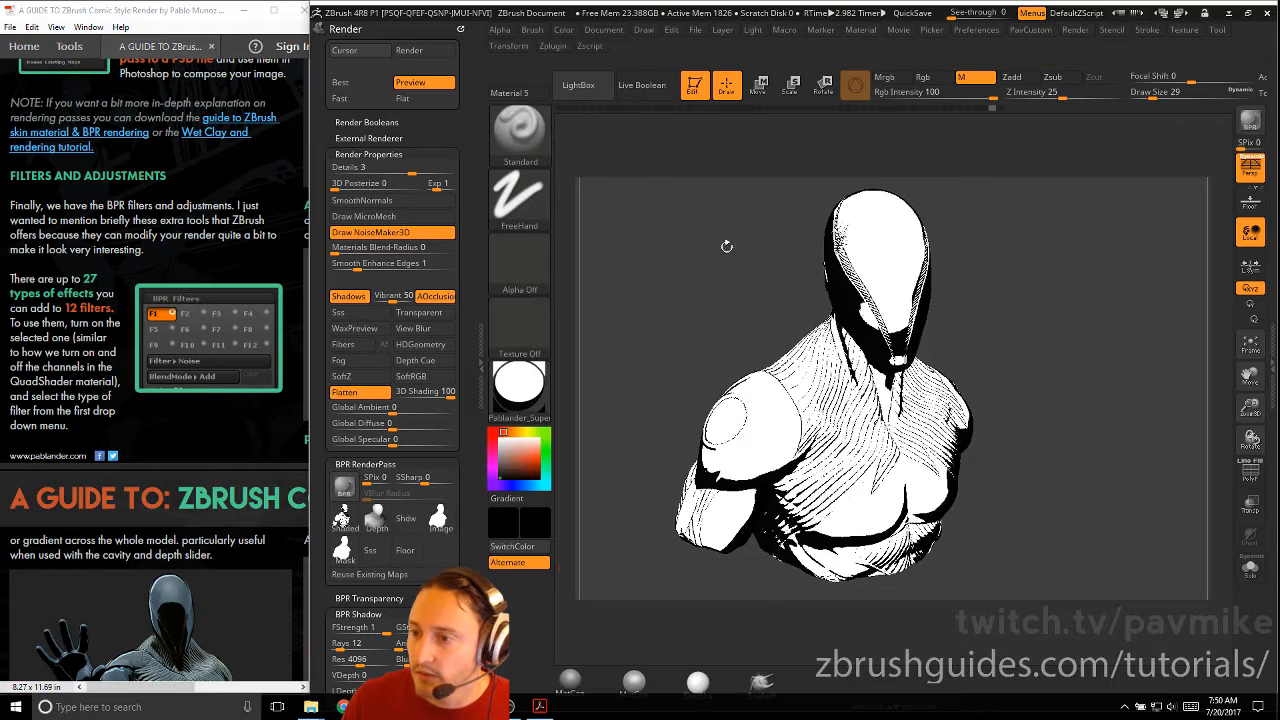
left_click(436, 296)
key("shift+r")
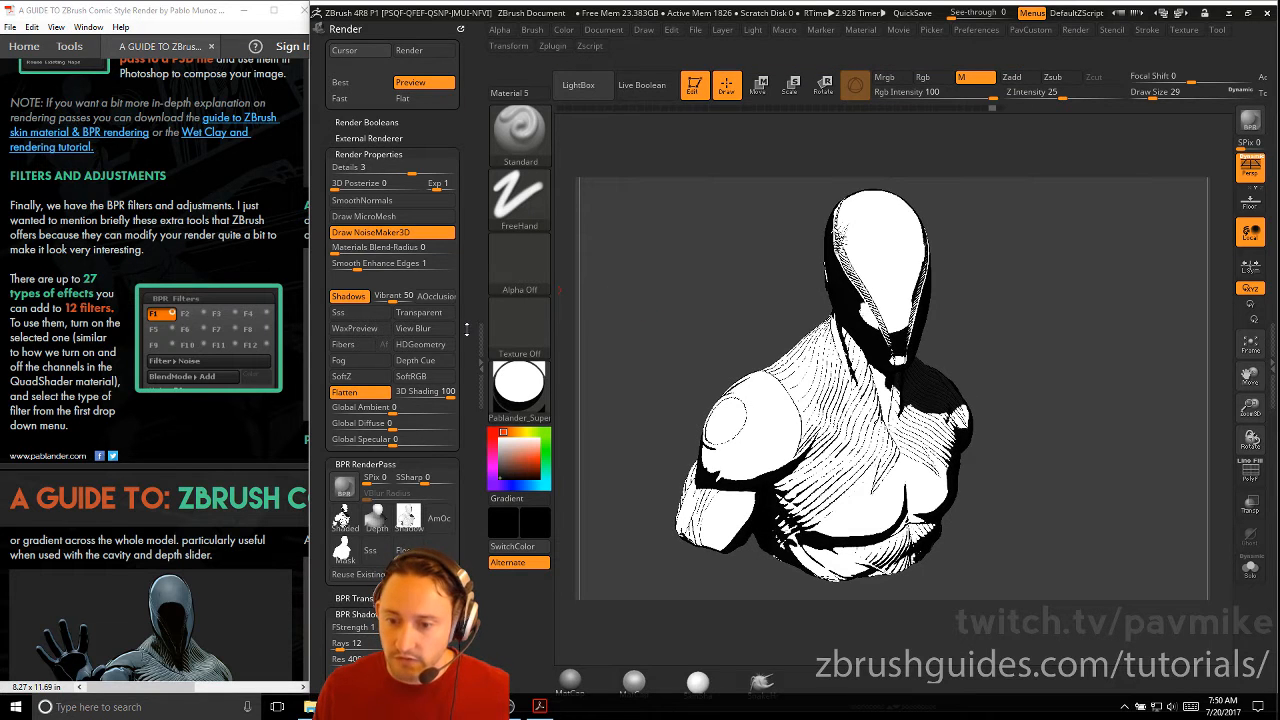
Step: Expand the BPR Filters settings and turn on the first filter, F1, as a Noise filter
scroll(362, 453, "down", 10)
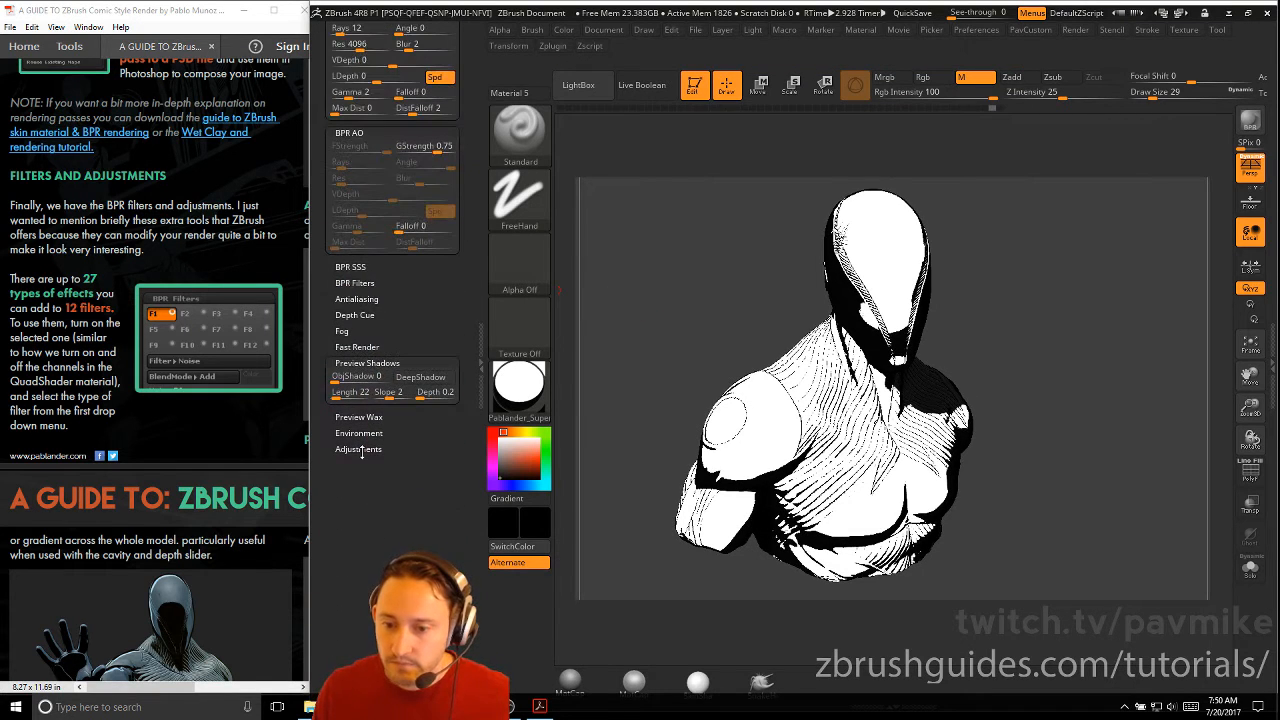
key("shift")
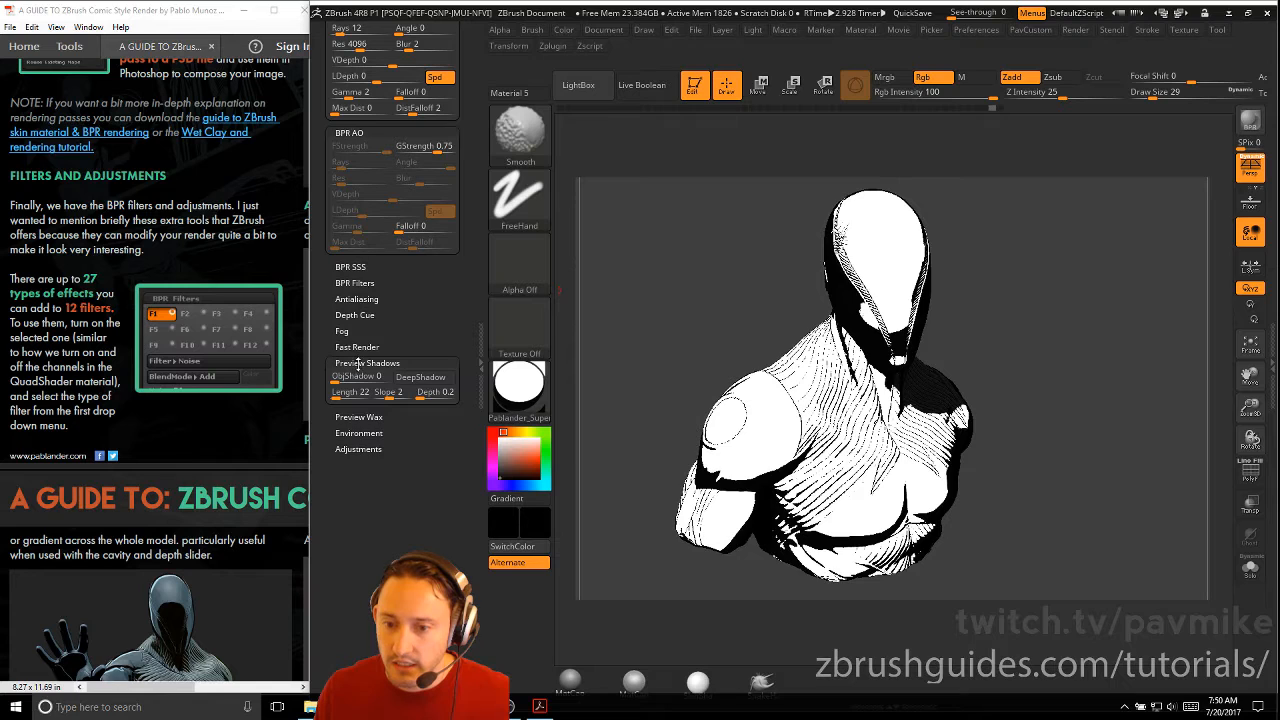
left_click(358, 364)
left_click(355, 283)
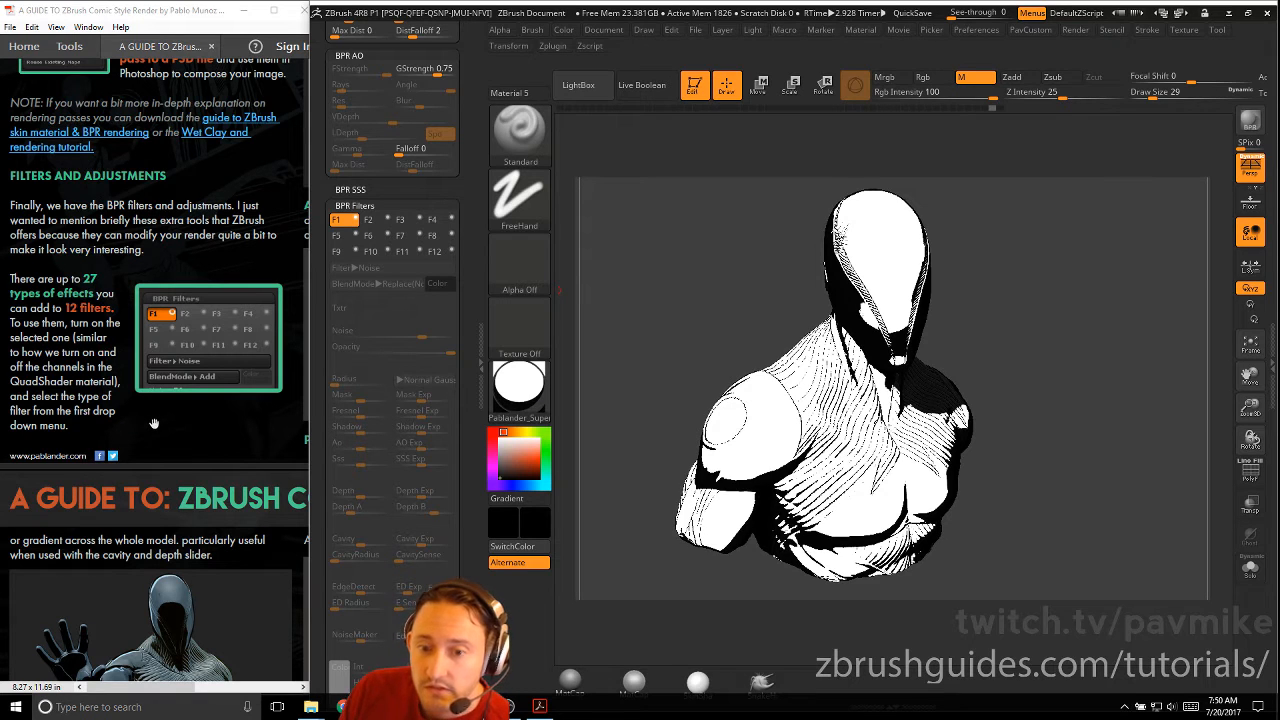
left_click(106, 408)
scroll(79, 405, "up", 3)
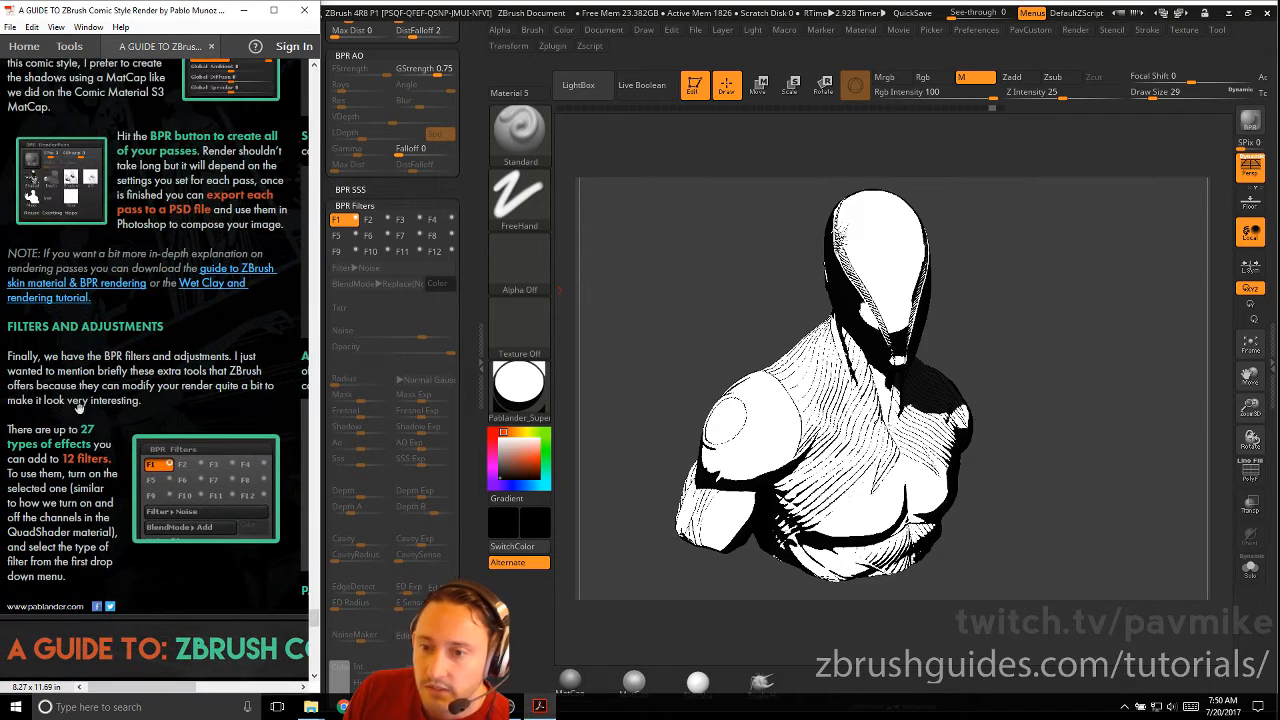
left_click(357, 219)
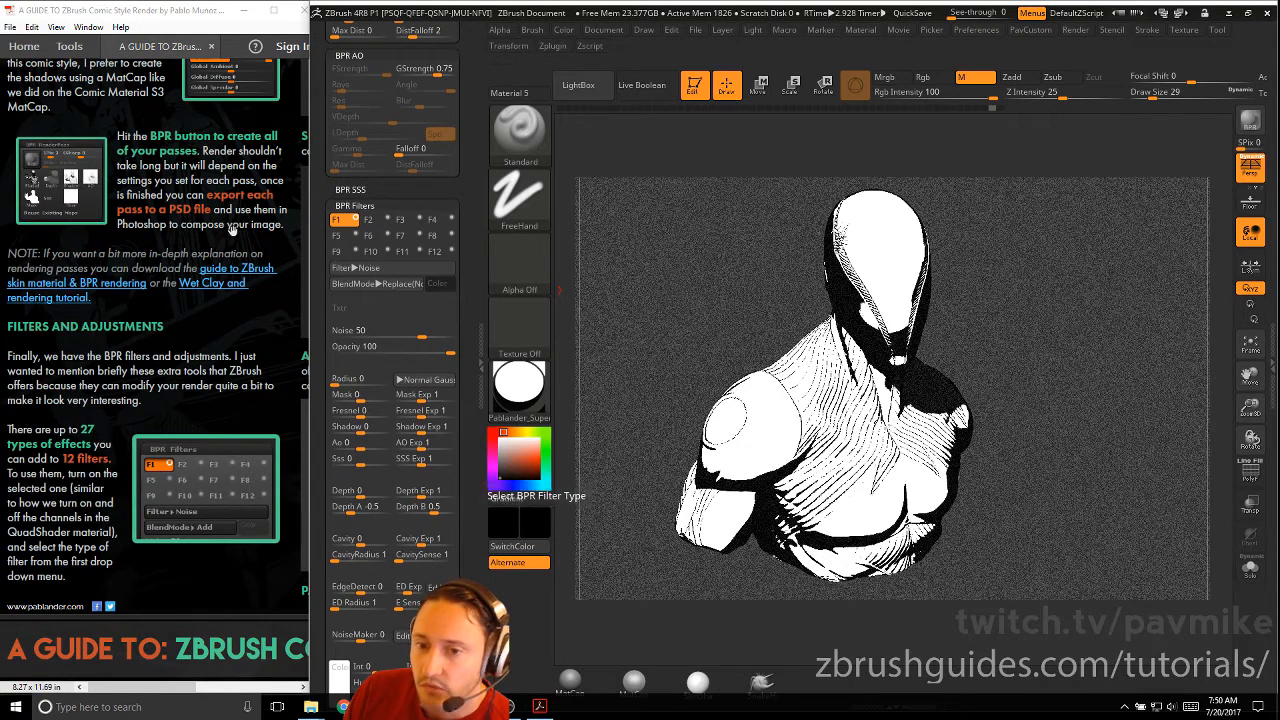
Step: Read the guide's blending mode notes, try Multiply and Replace(Normal) on the F1 noise filter, and set it to Screen
left_click_drag(216, 226, 106, 463)
left_click_drag(112, 327, 115, 234)
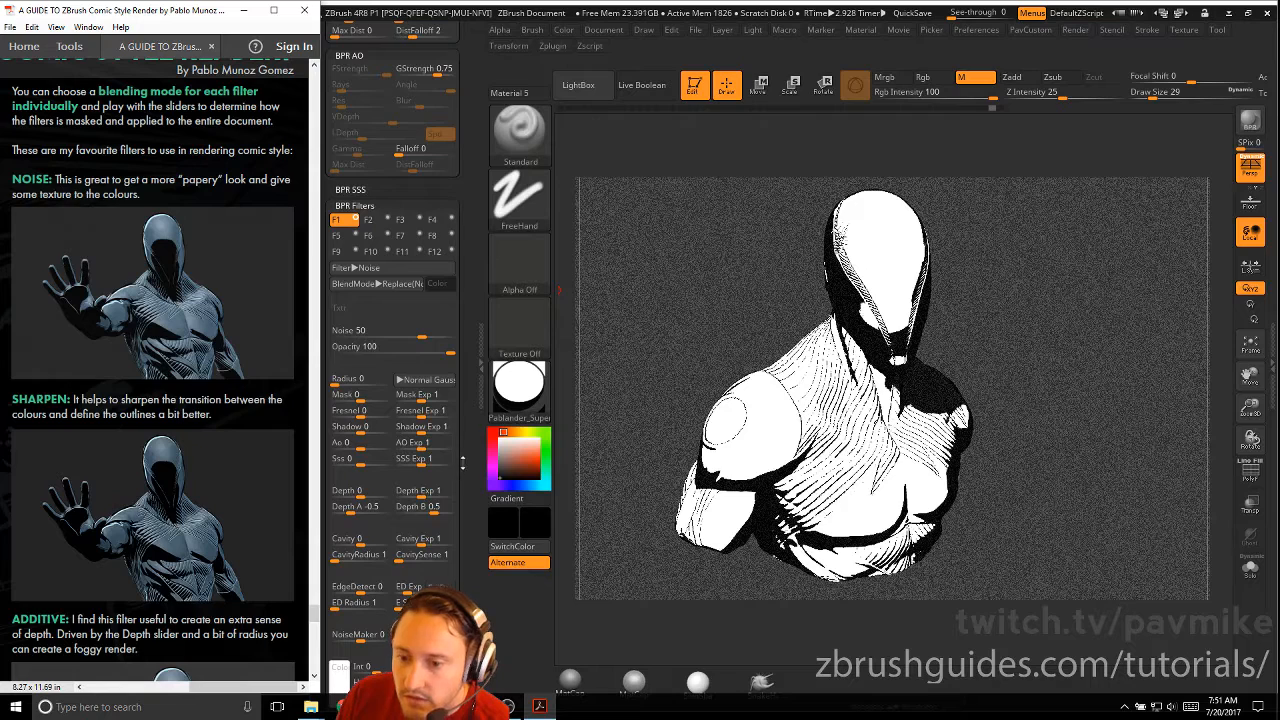
left_click_drag(464, 461, 451, 414)
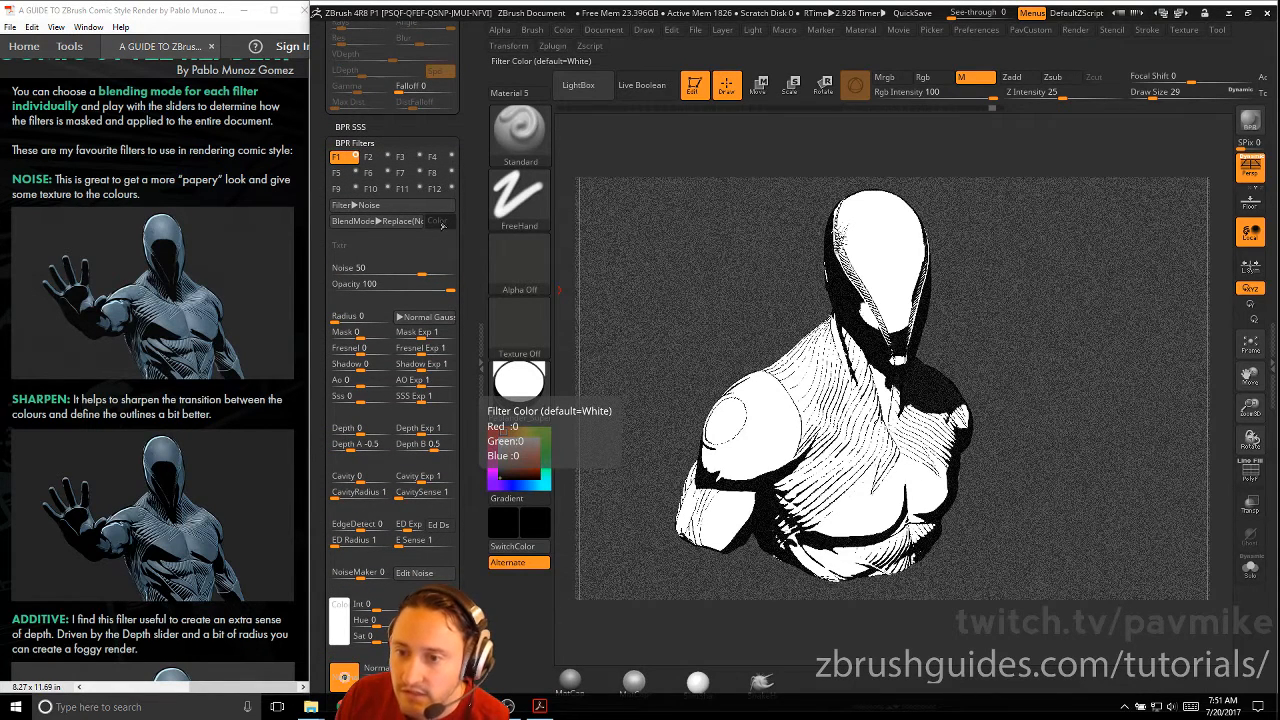
left_click(377, 222)
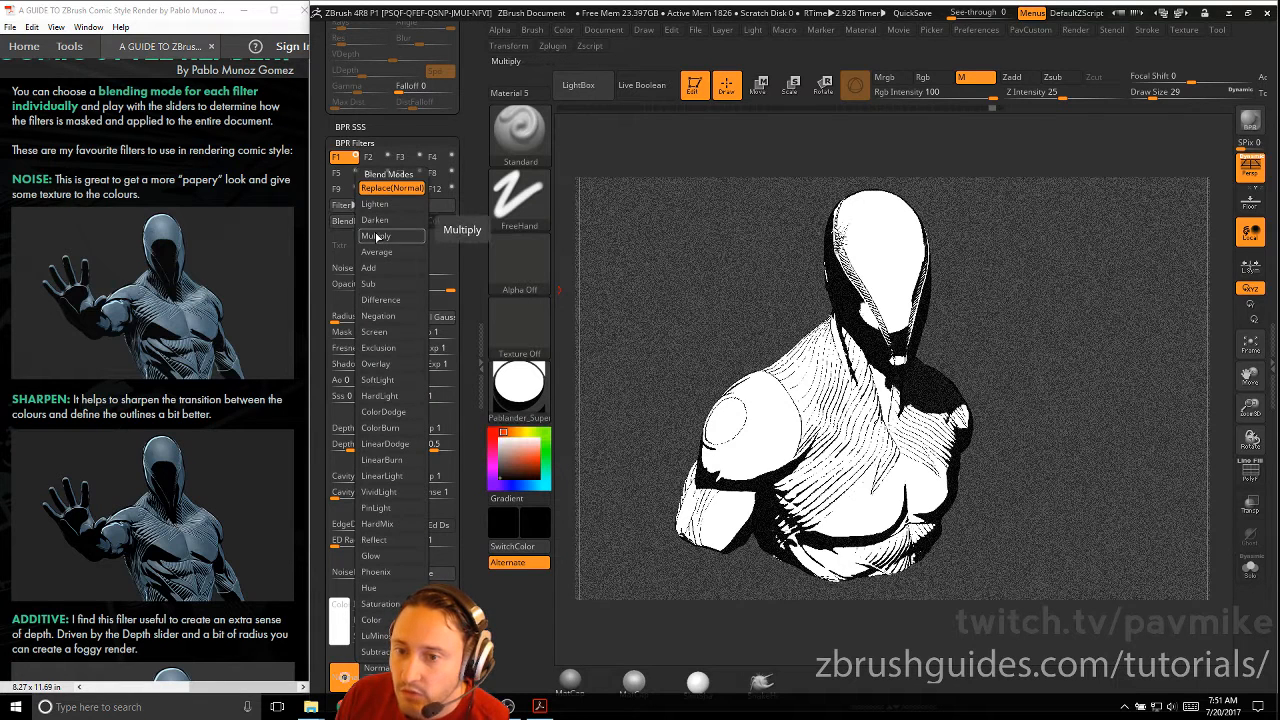
left_click(376, 236)
left_click(377, 220)
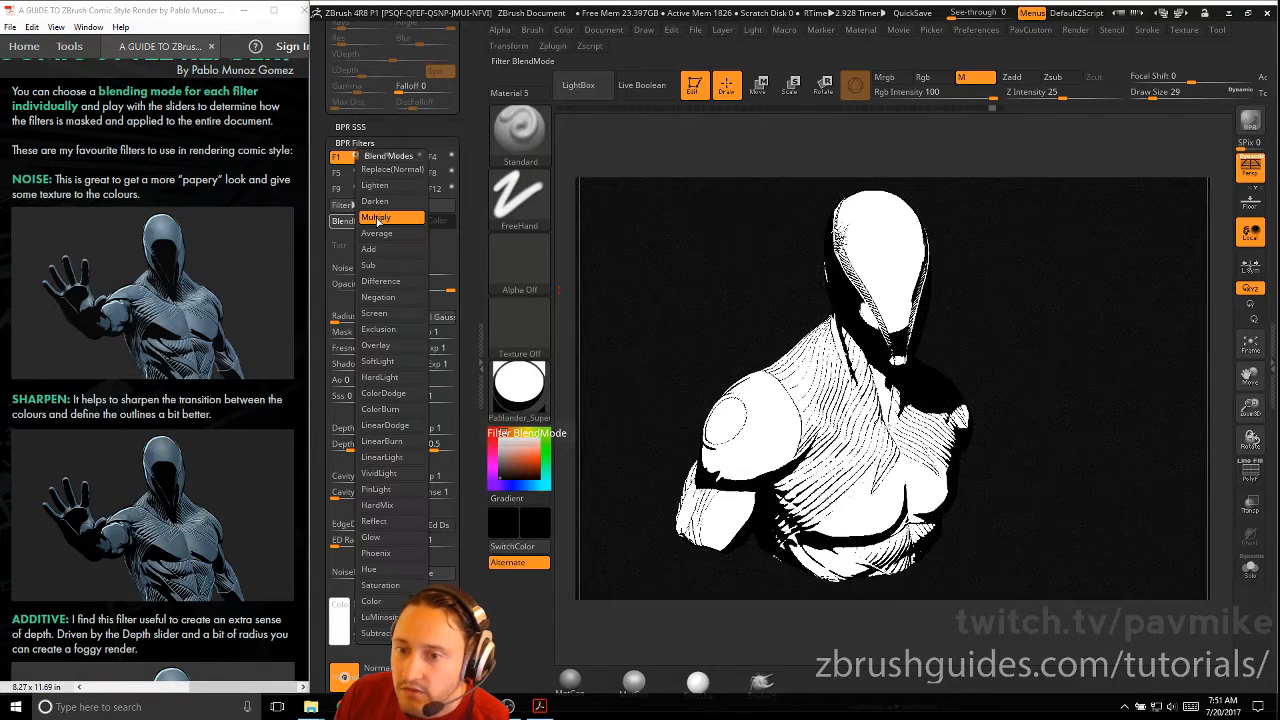
left_click(388, 173)
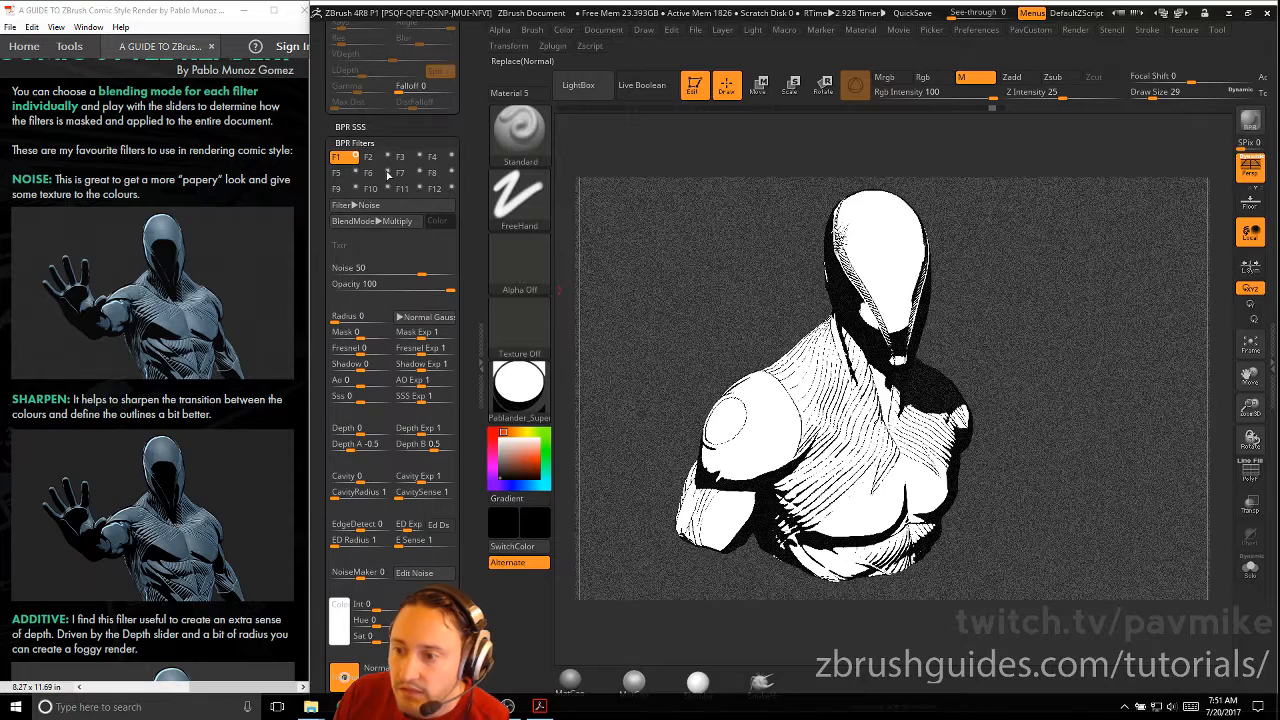
left_click(372, 221)
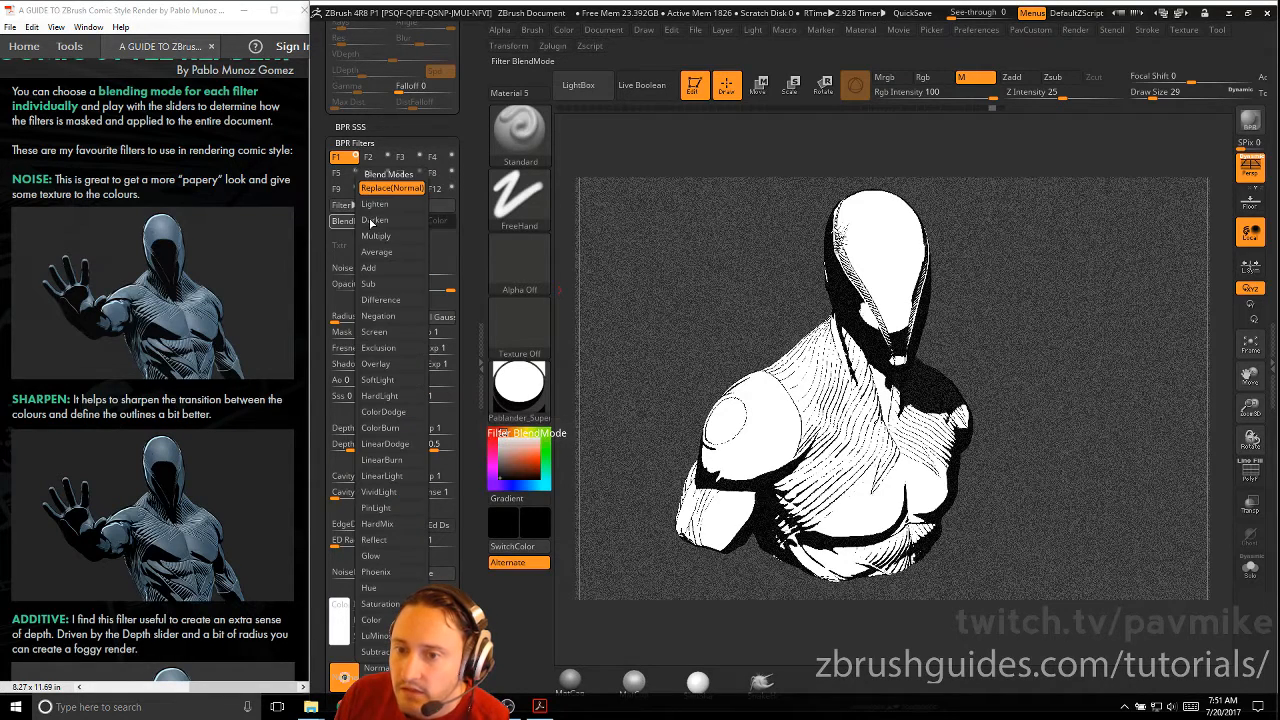
left_click(376, 334)
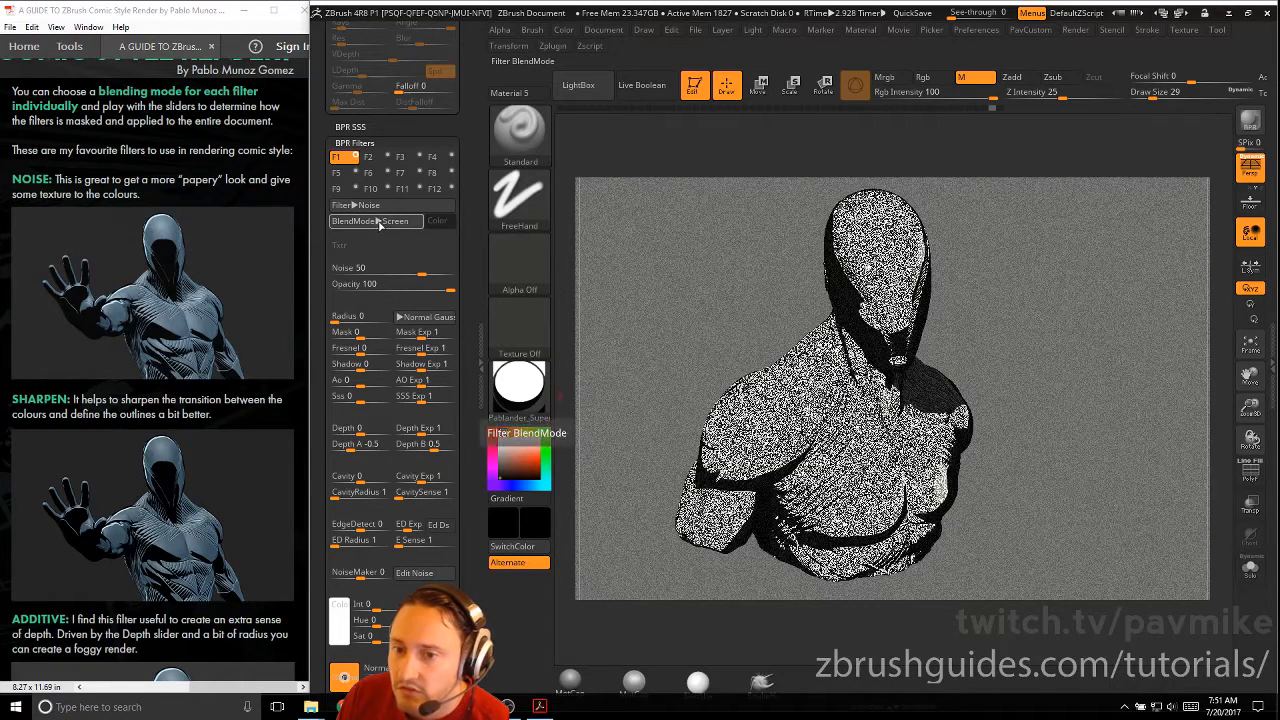
Step: Set the F1 filter's Noise to 27 and try the Replace(Normal) blend mode on it
left_click_drag(422, 272, 396, 270)
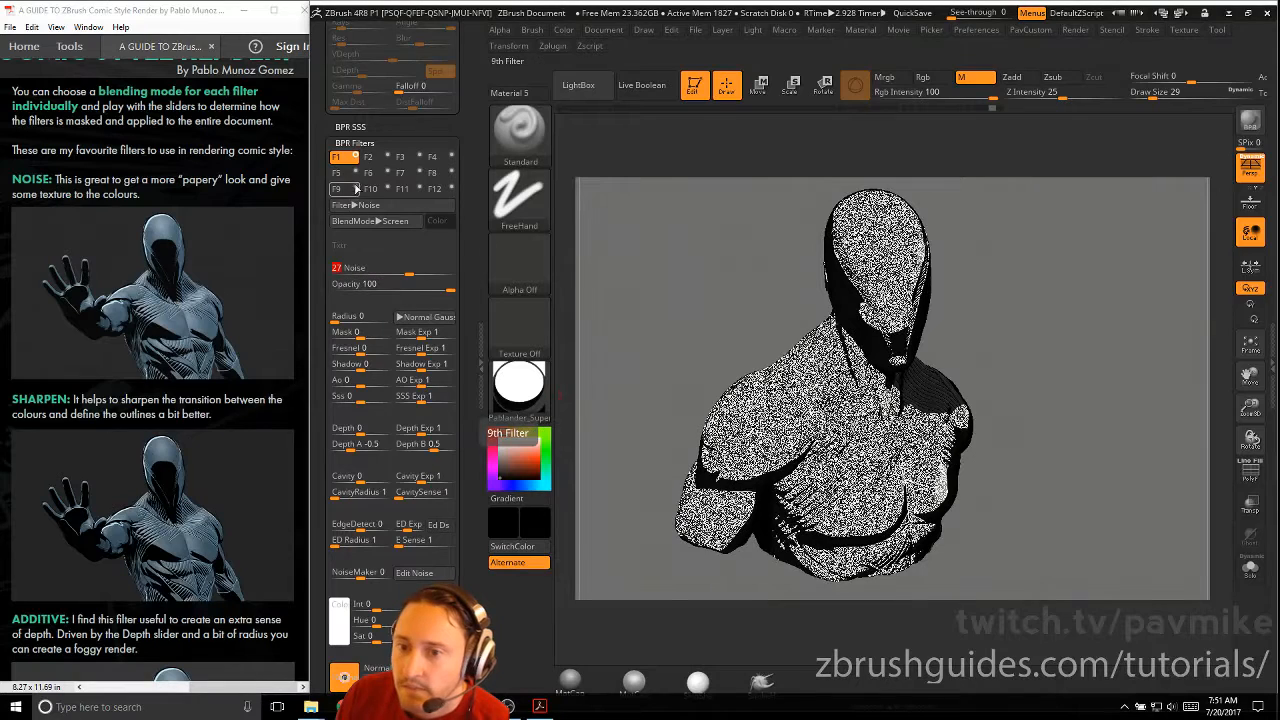
left_click(372, 220)
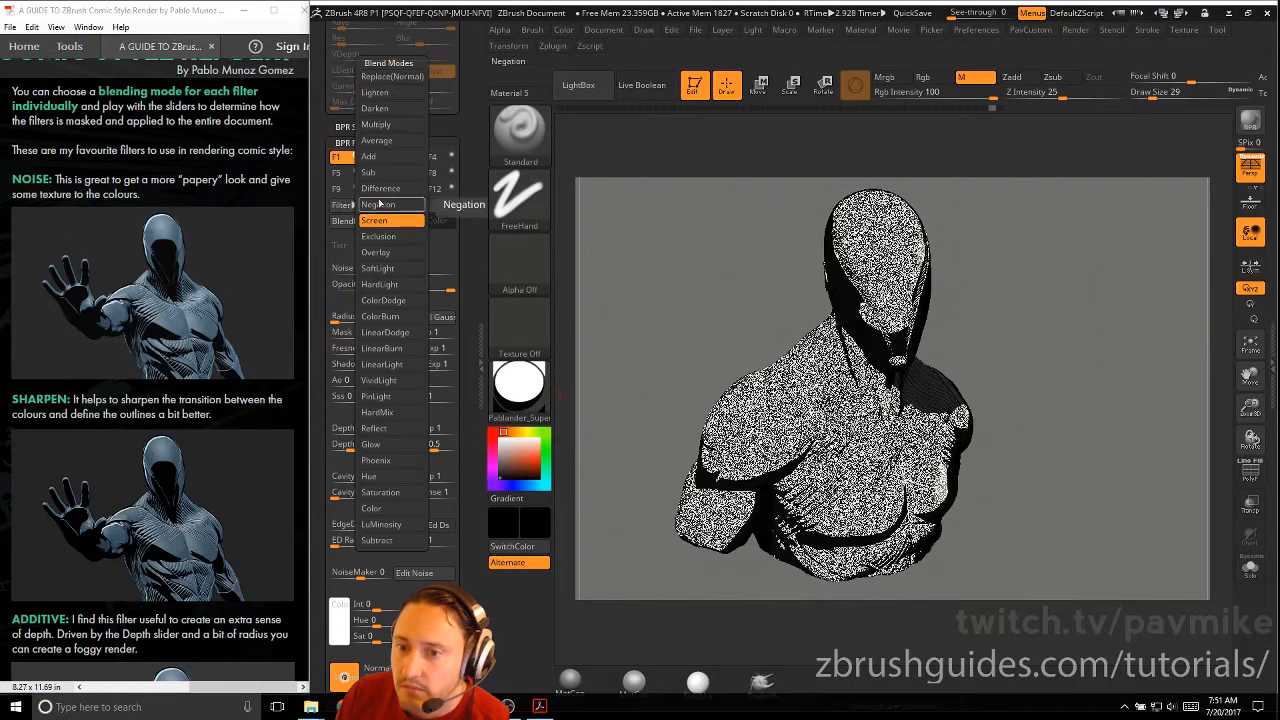
left_click(376, 78)
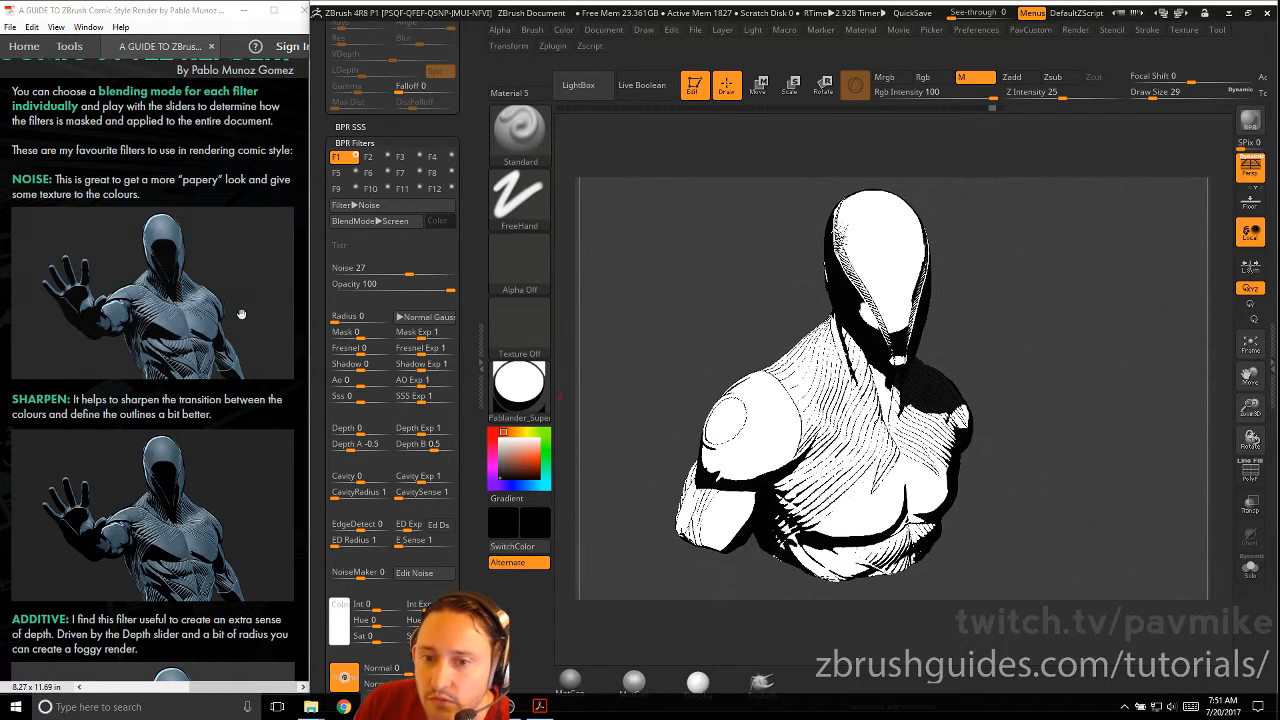
Step: Check the guide's Sharpen notes, change the bust's colour to a muted blue and turn the bust to a front three-quarter view
left_click_drag(189, 379, 186, 278)
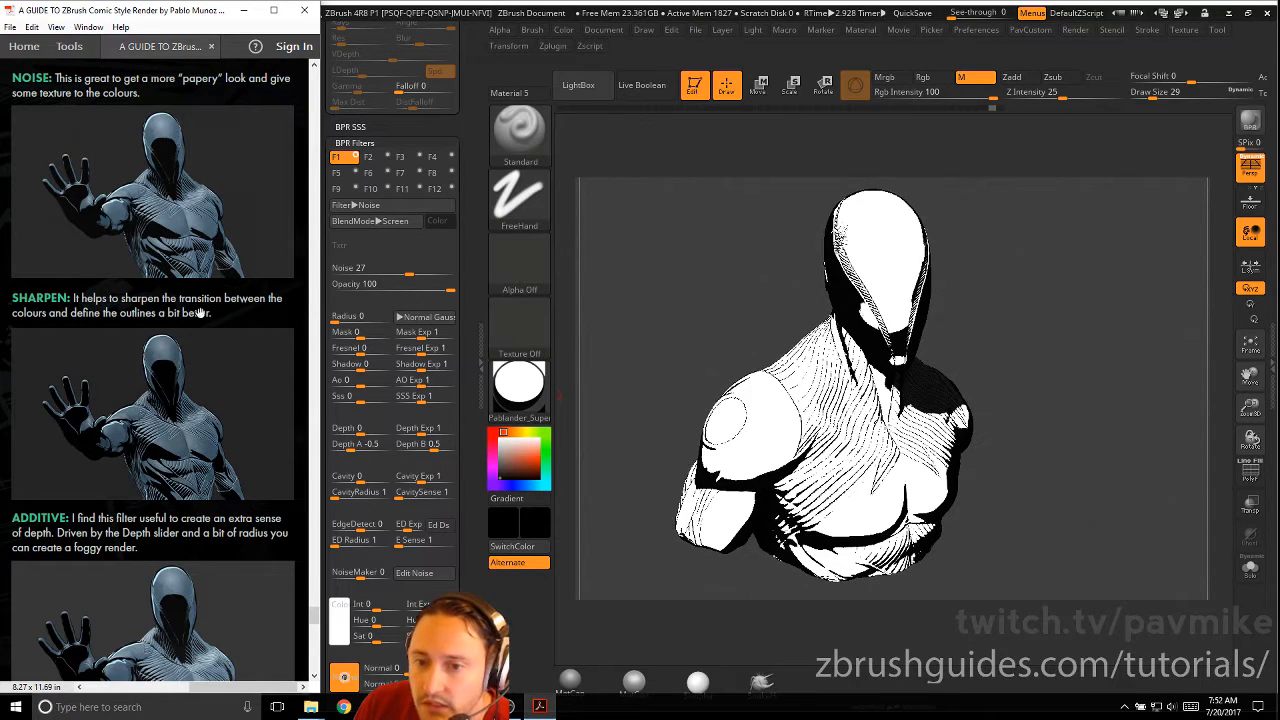
left_click(515, 459)
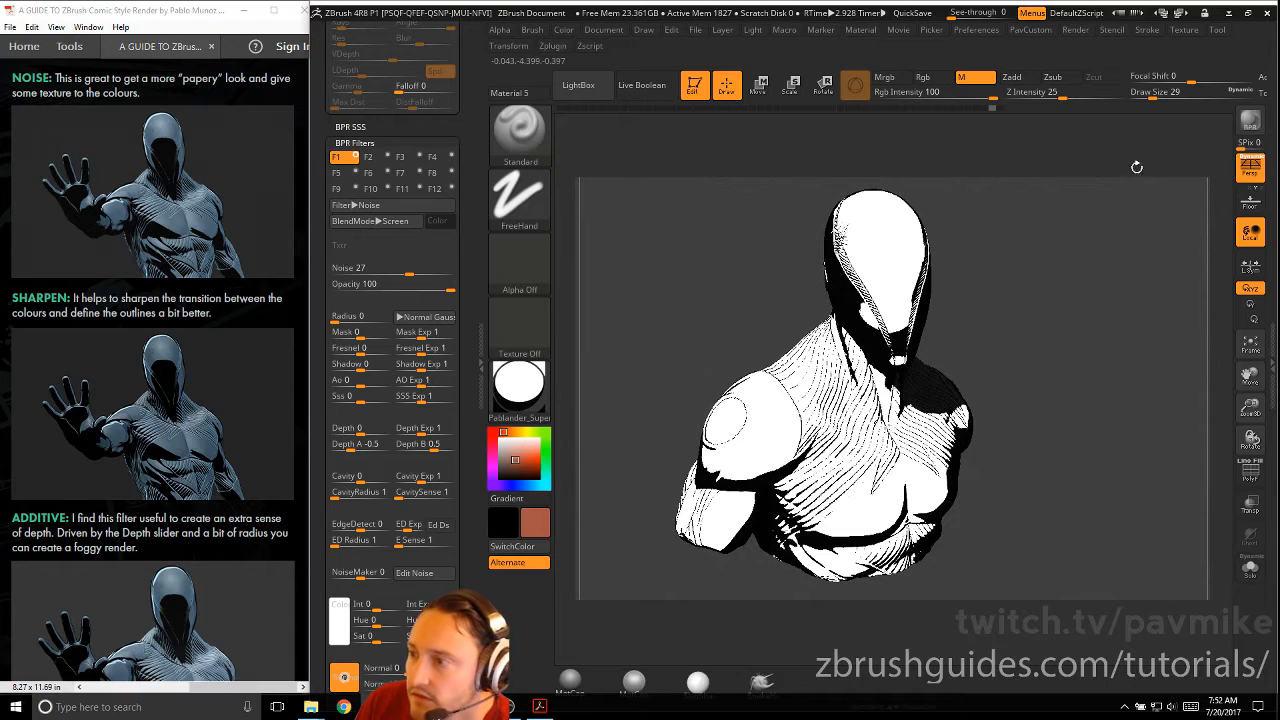
left_click(1274, 160)
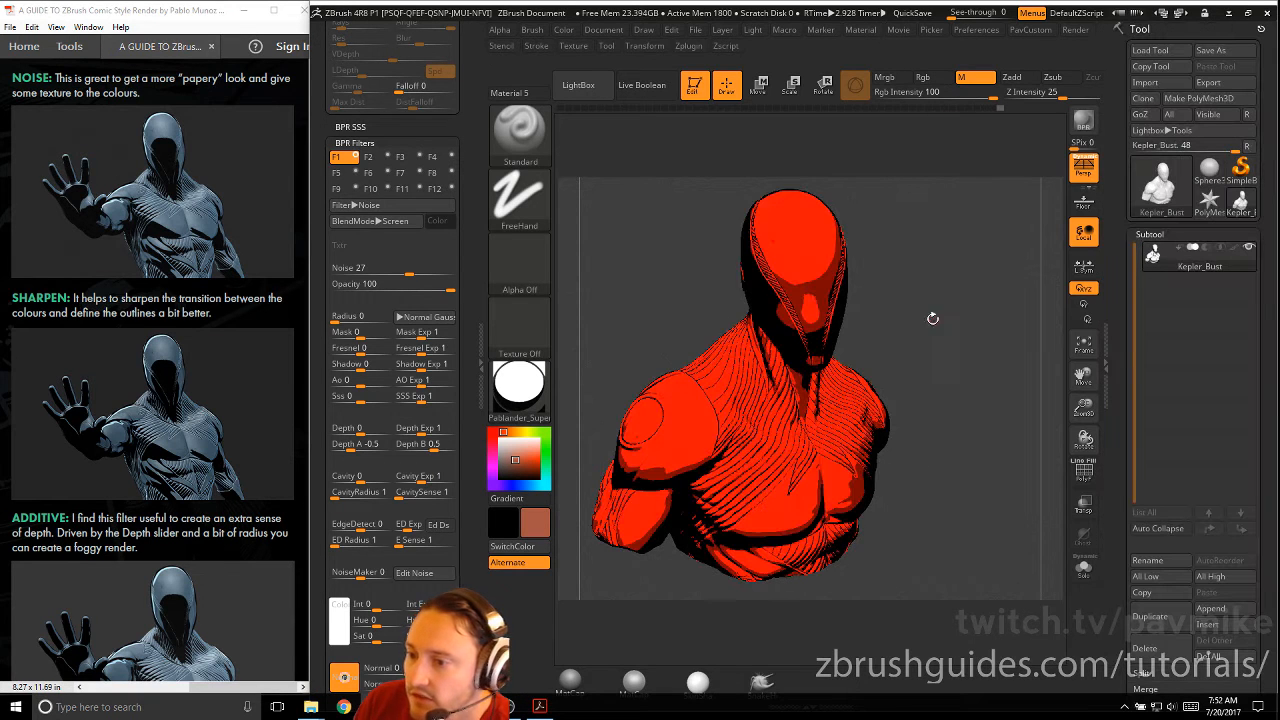
mouse_move(492, 479)
left_mouse_down()
mouse_move(526, 462)
mouse_move(517, 471)
mouse_move(502, 456)
left_mouse_up()
right_click_drag(761, 309, 942, 310)
left_click(1108, 345)
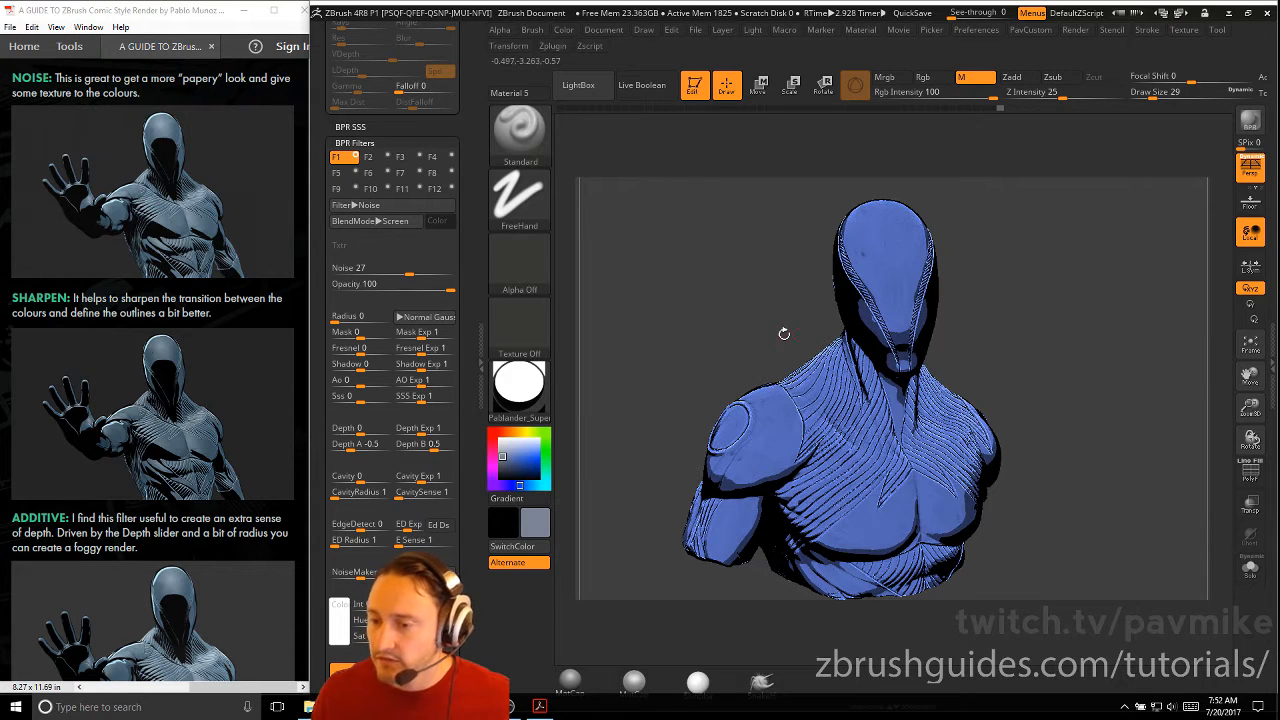
Step: Create a new document, redraw the bust on the canvas in Edit mode, and frame it in a three-quarter view
left_click(605, 30)
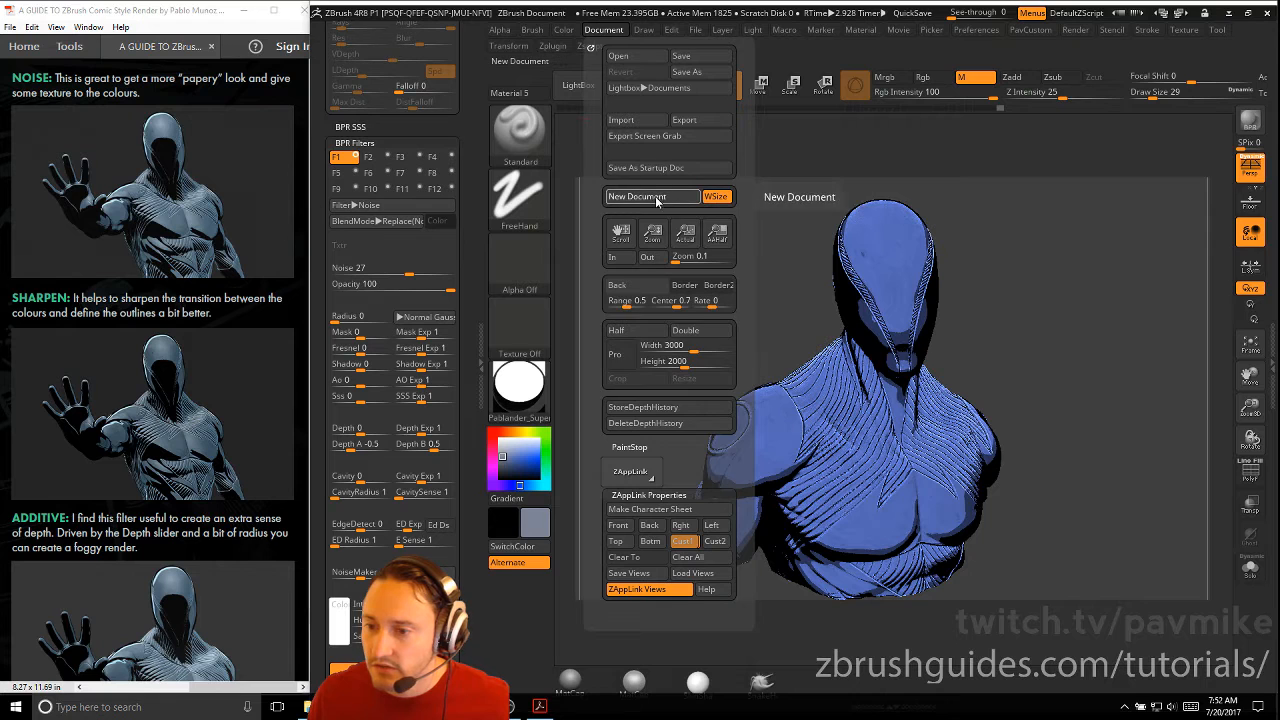
left_click(656, 197)
left_click(690, 400)
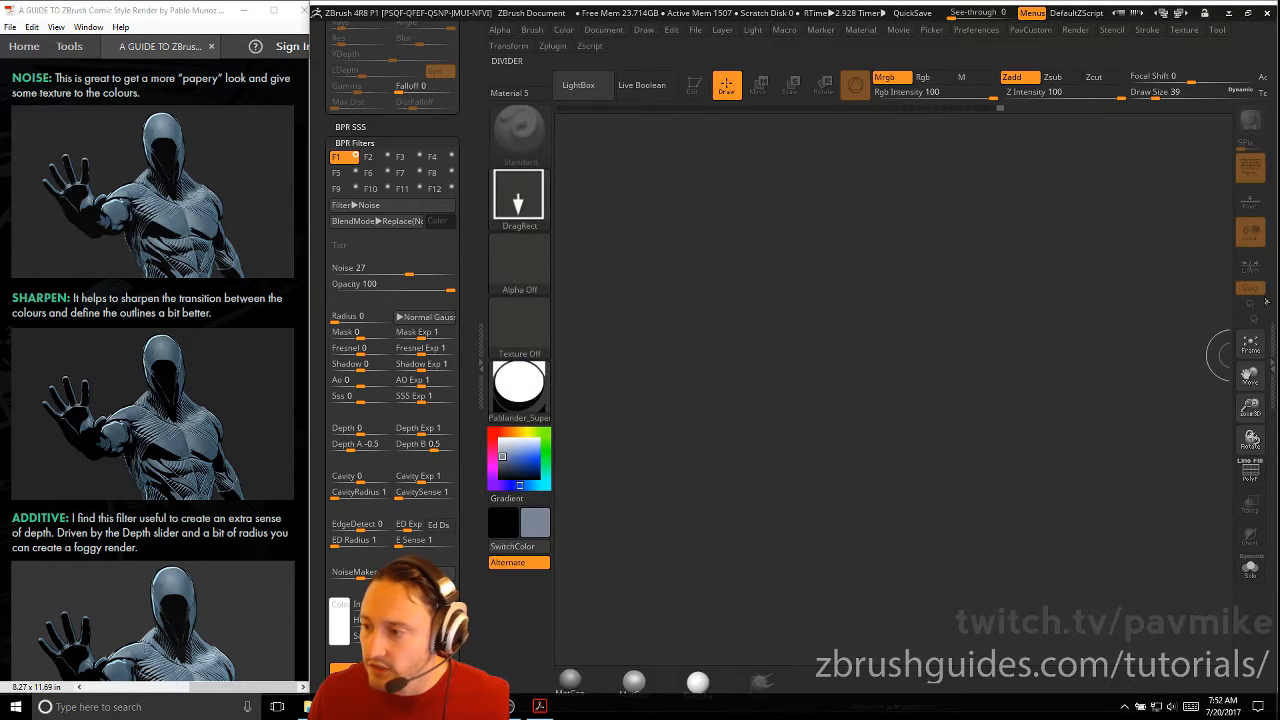
left_click_drag(871, 423, 700, 143)
key("t")
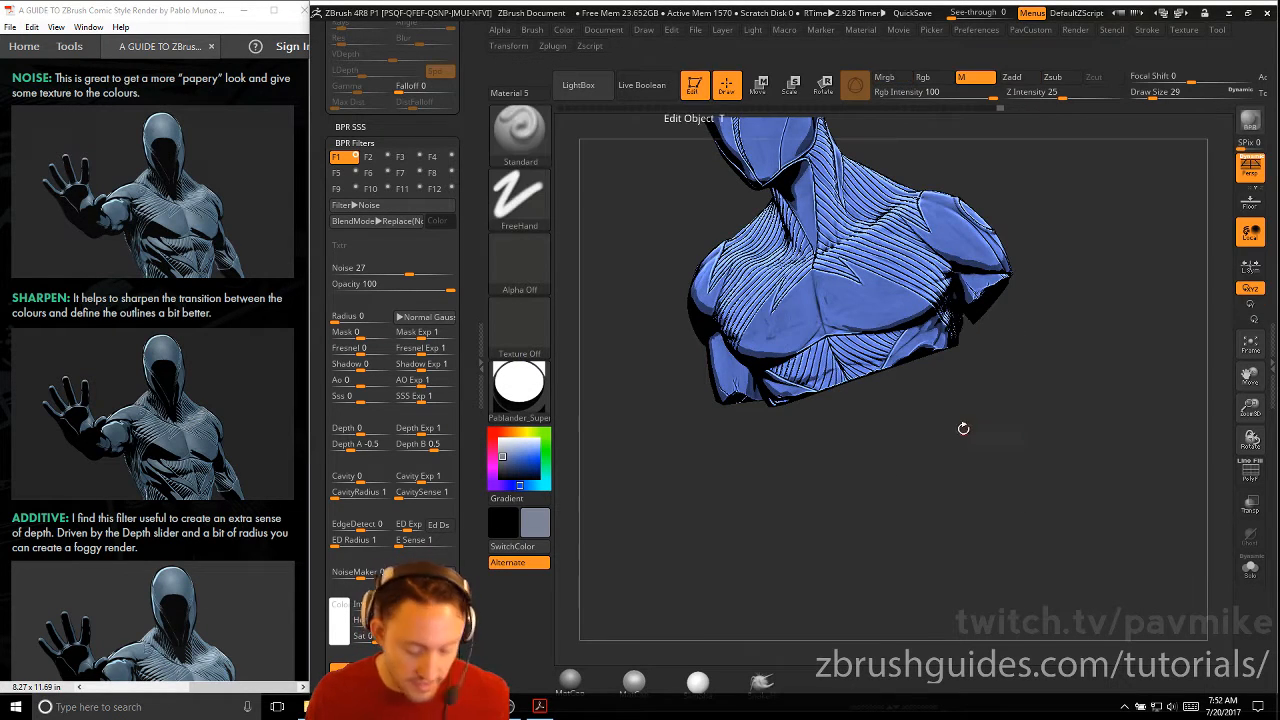
key("f")
left_click_drag(1035, 257, 1100, 330)
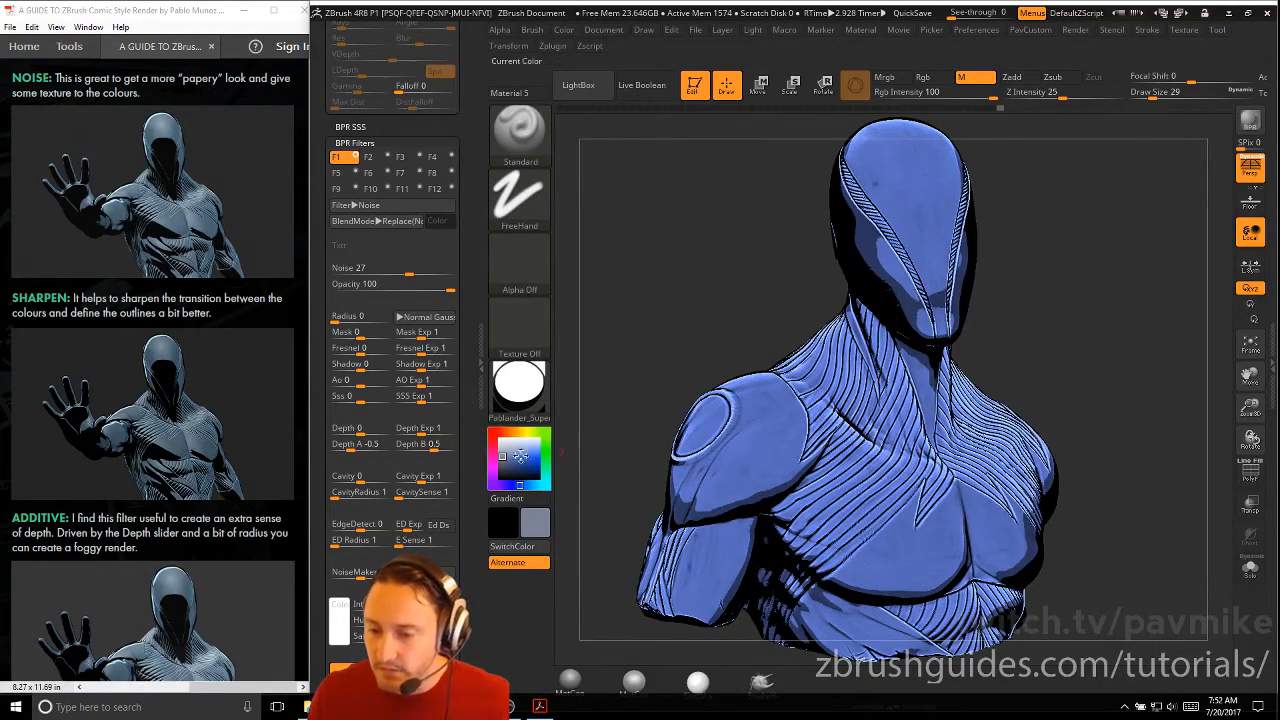
Step: Fine-tune the bust's angle and position in the document frame and render it with BPR
left_click_drag(671, 236, 676, 278)
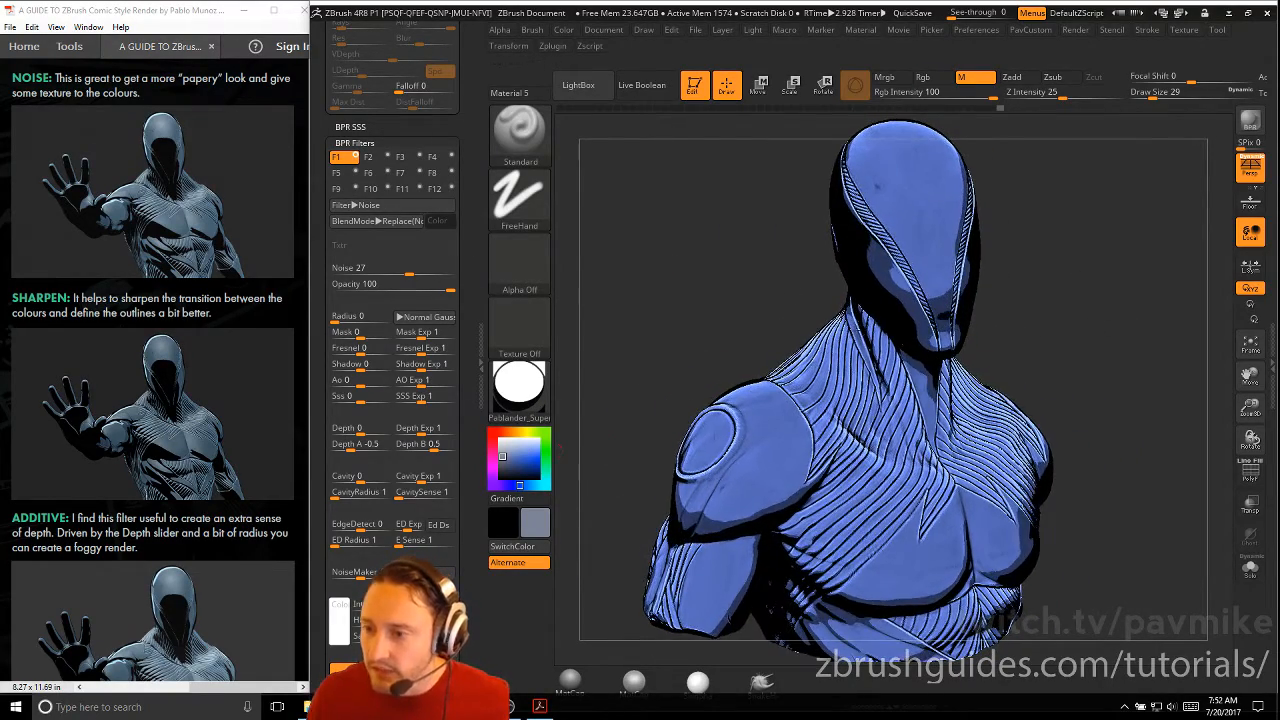
left_click_drag(1078, 254, 1097, 263, "alt")
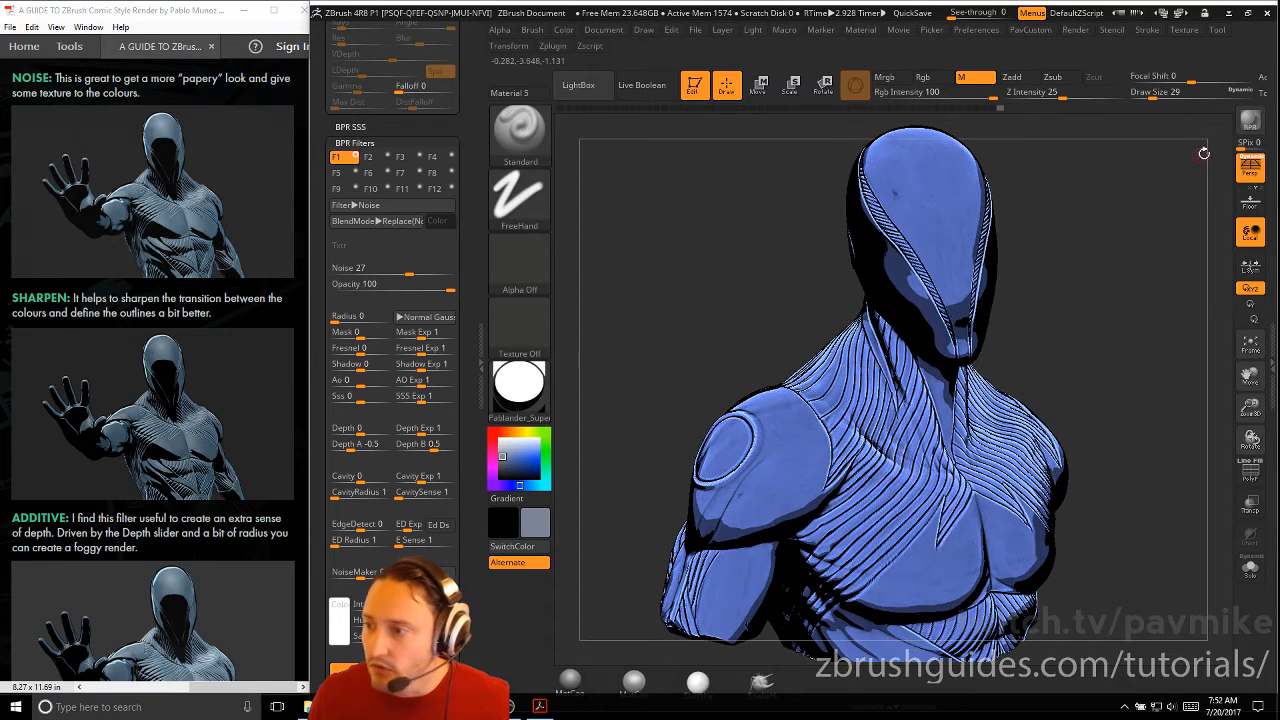
left_click_drag(724, 218, 732, 227)
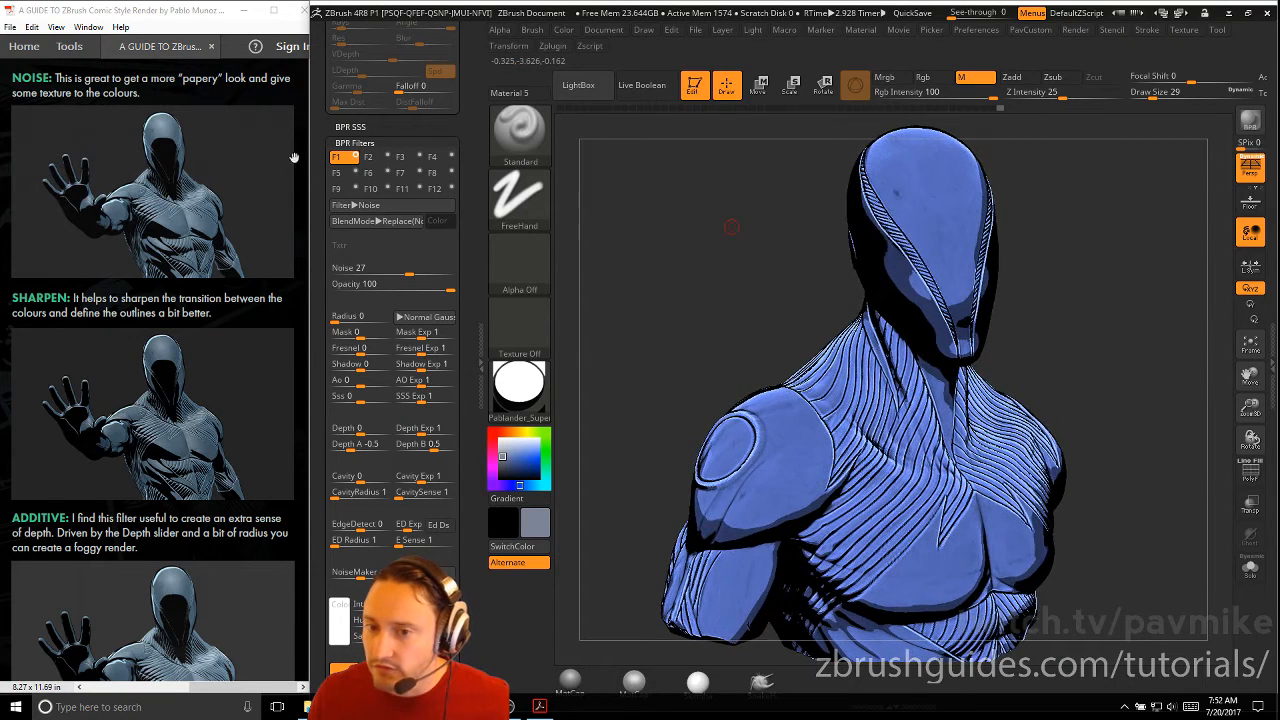
left_click(1250, 121)
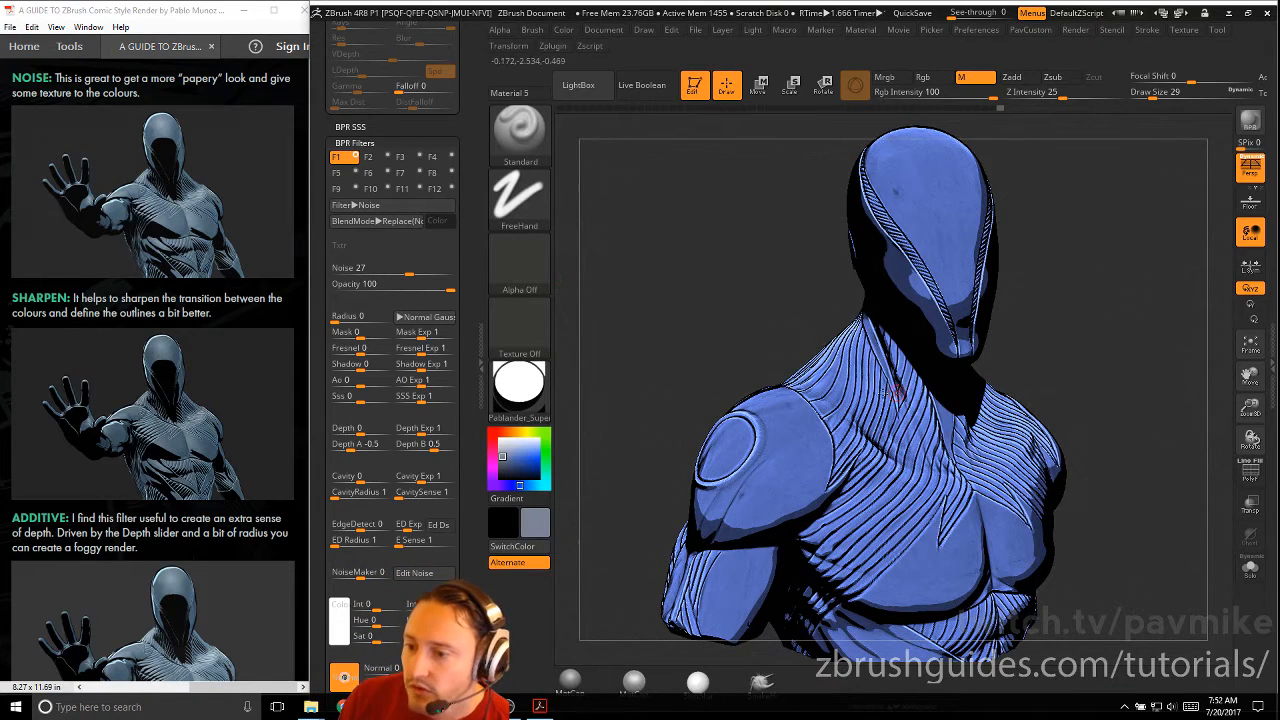
Step: Turn on the second BPR filter, F2, as a Sharpen filter with a strength of 100
left_click(372, 158)
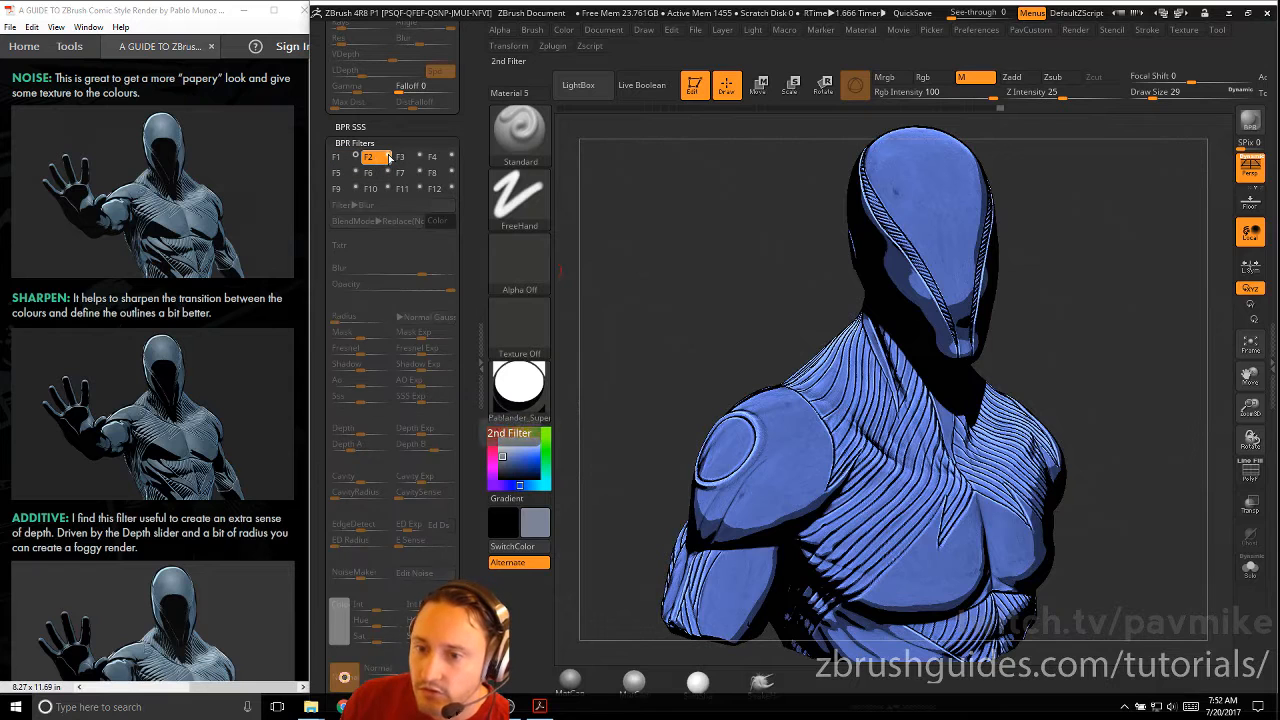
left_click(388, 157)
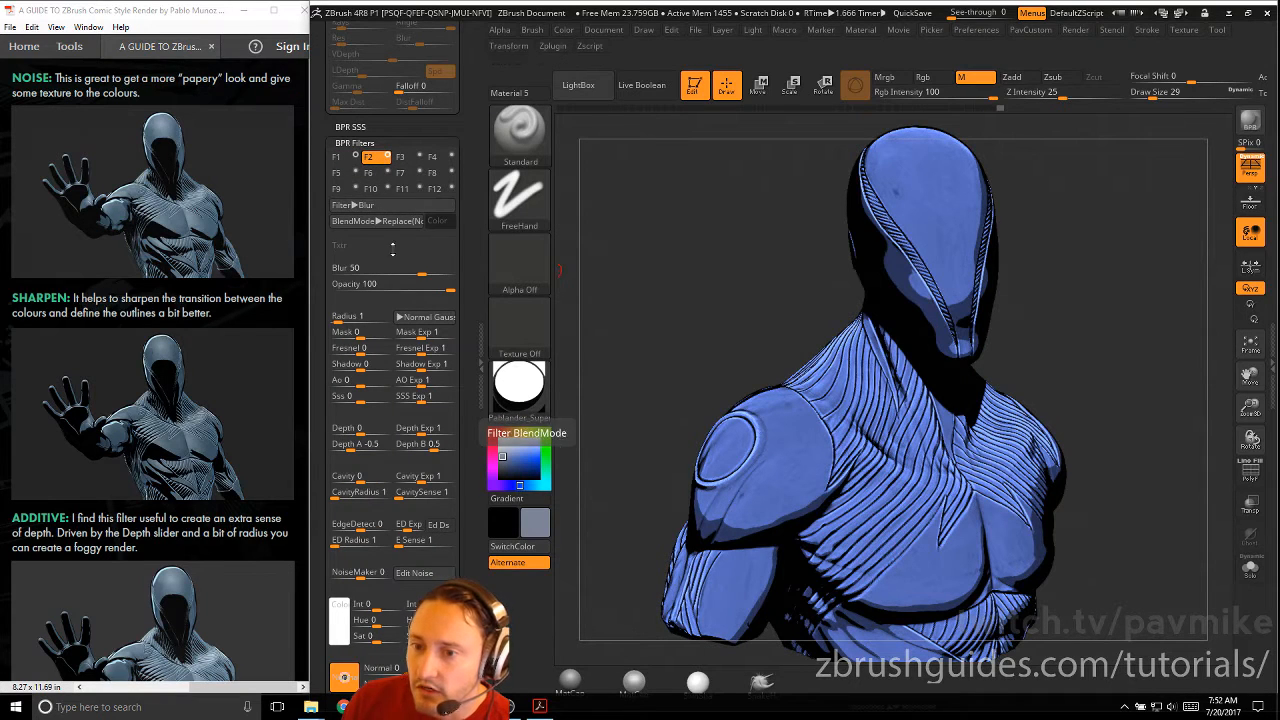
left_click_drag(421, 272, 456, 272)
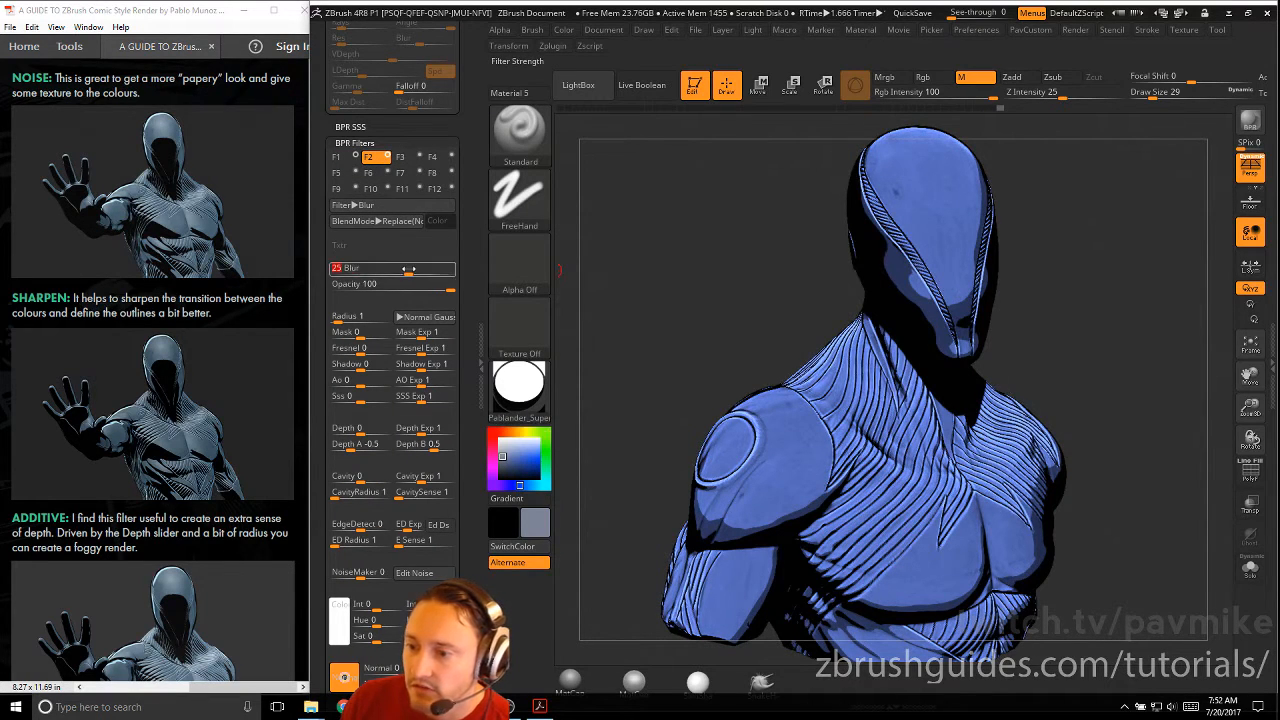
left_click(362, 205)
left_click(376, 216)
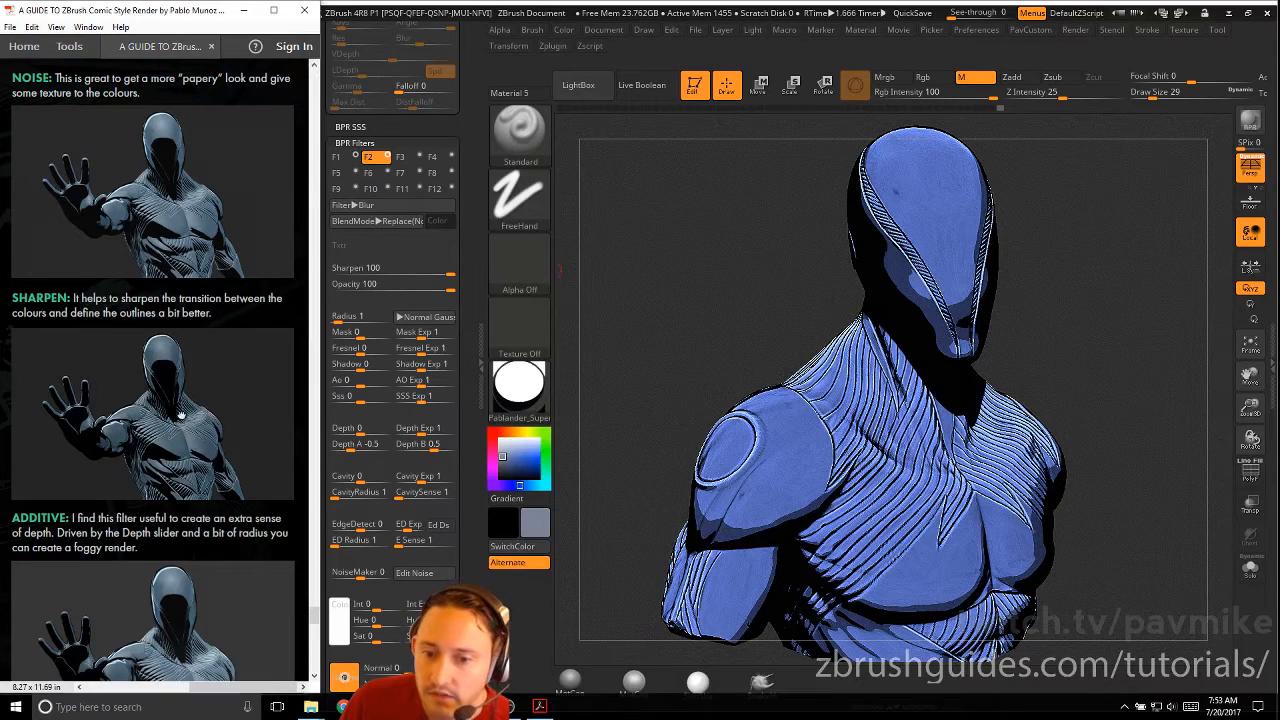
scroll(211, 390, "down", 5)
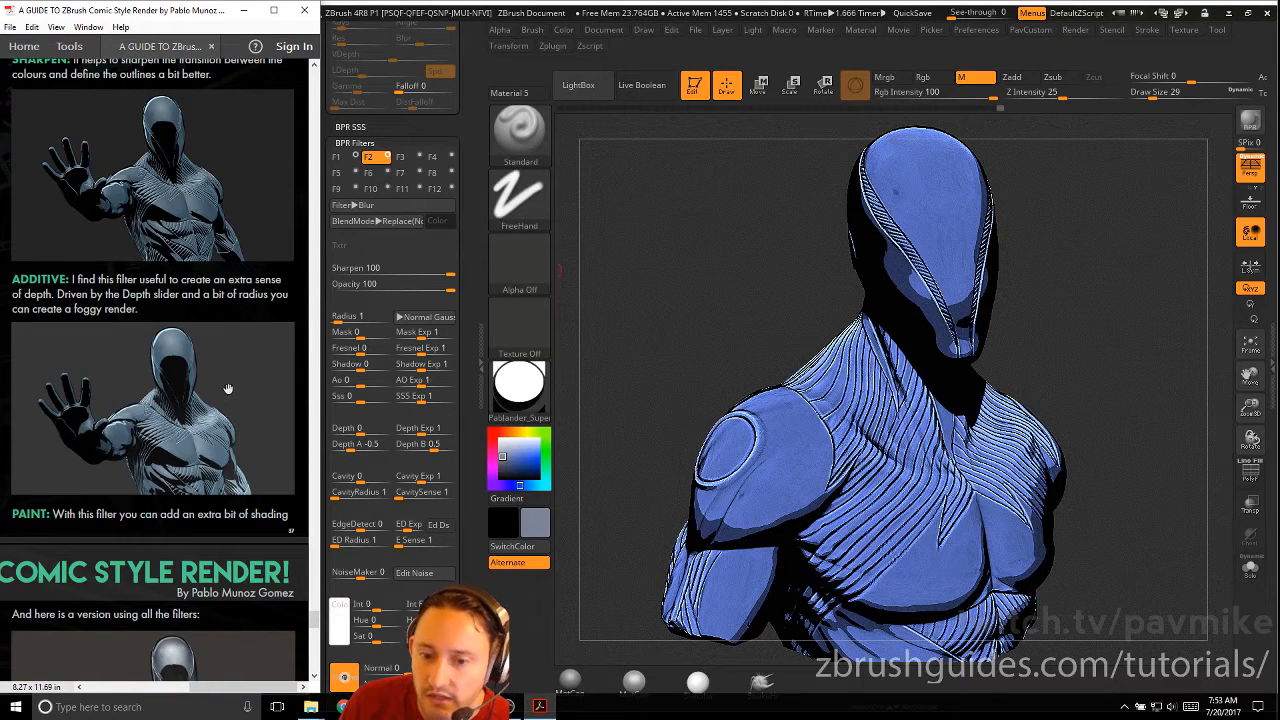
left_click(371, 205)
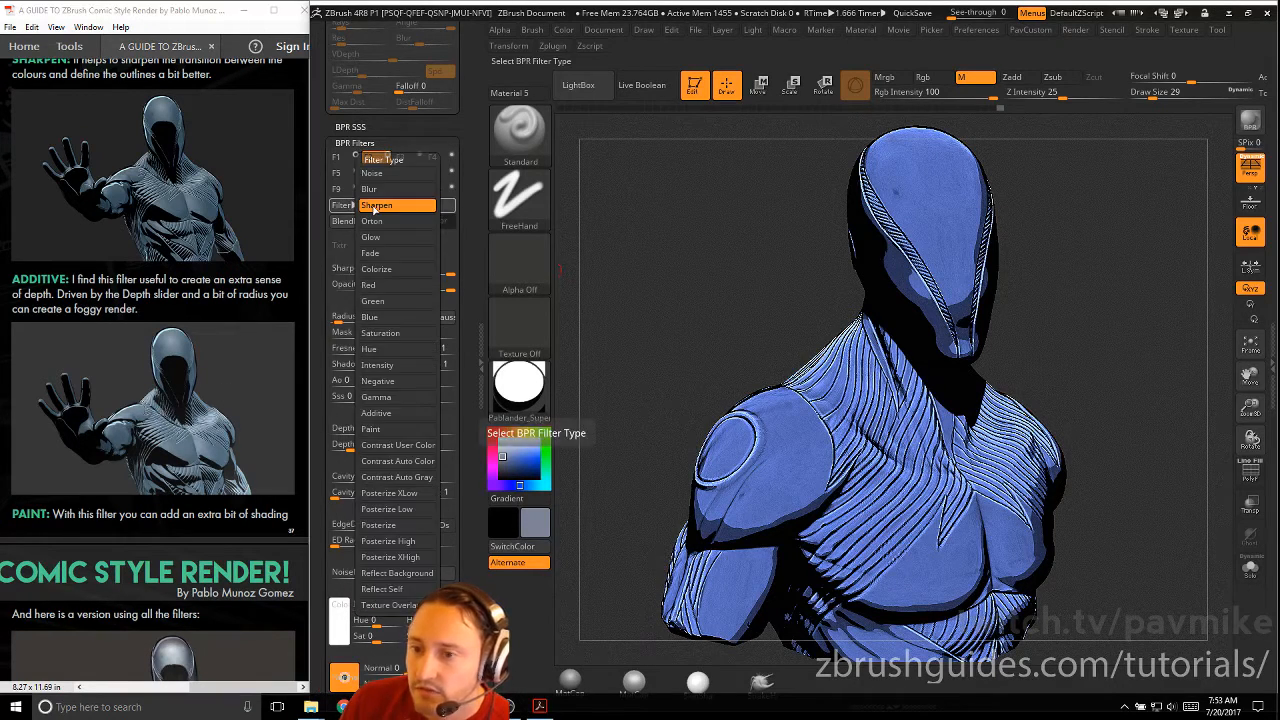
left_click(366, 204)
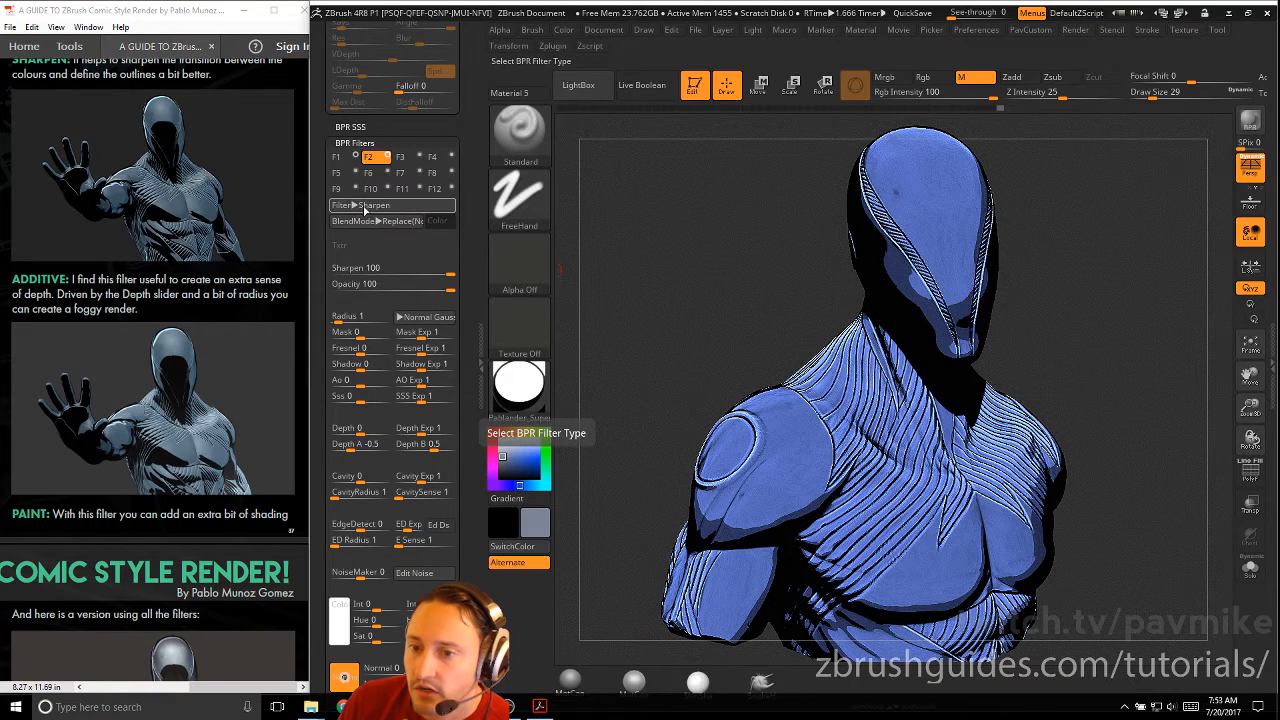
Step: Turn on the third BPR filter, F3, as an Additive filter with Depth at 0.86301
left_click(403, 159)
left_click(419, 156)
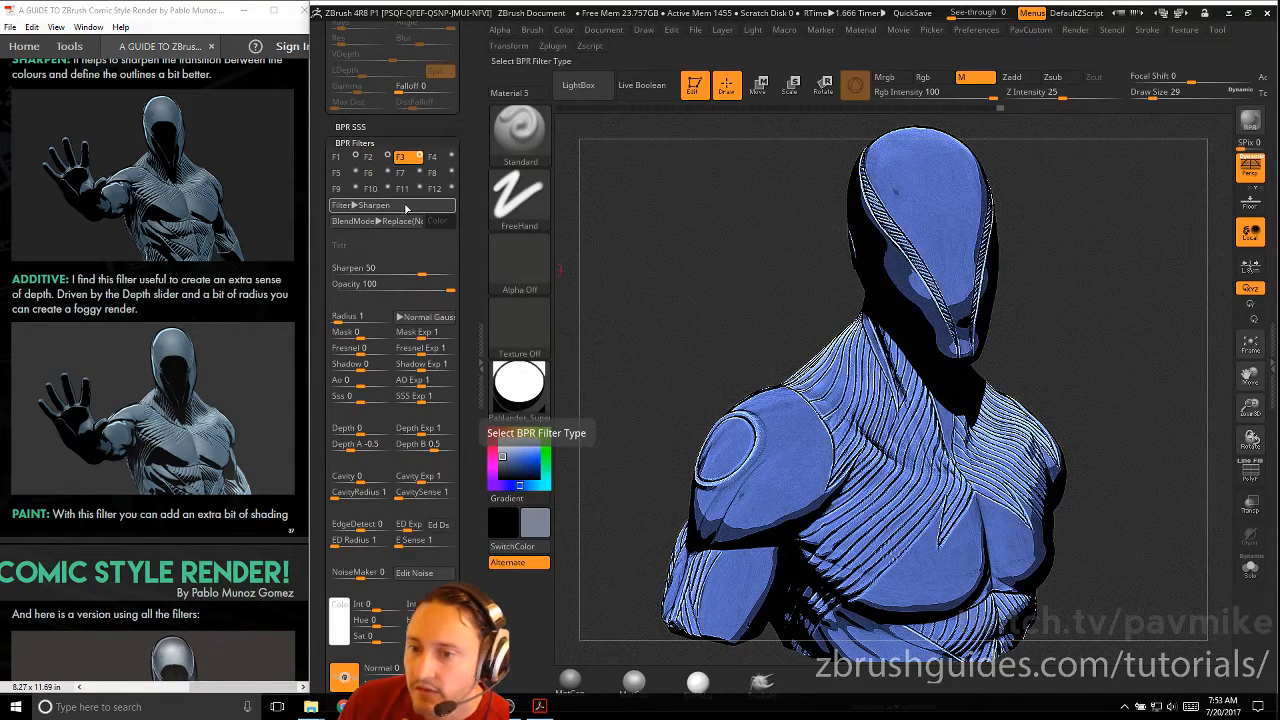
left_click(406, 206)
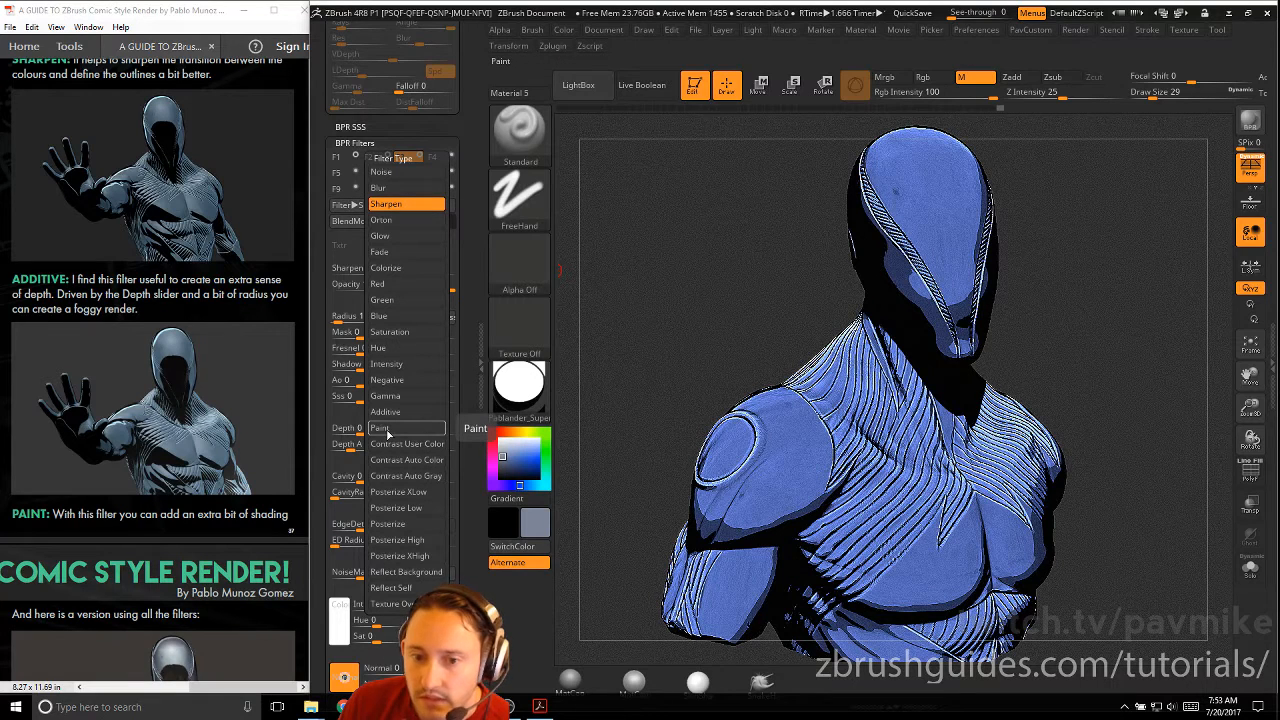
left_click(394, 413)
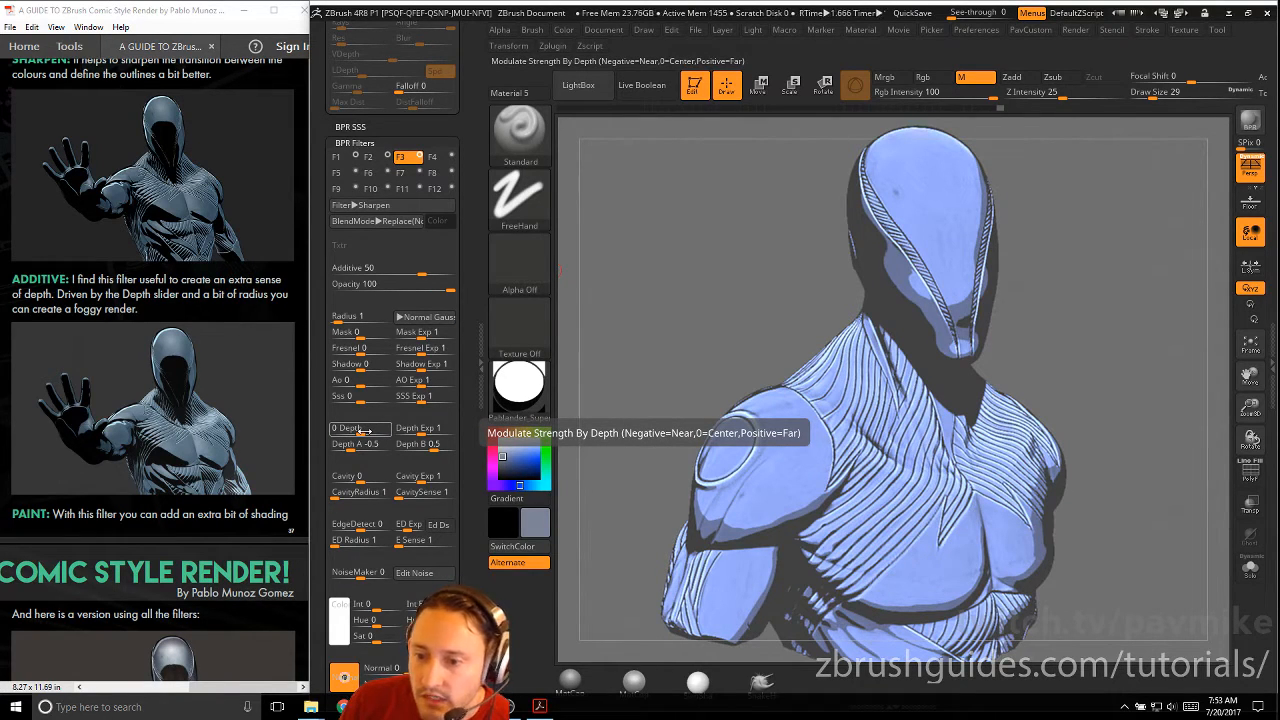
left_click_drag(368, 430, 386, 430)
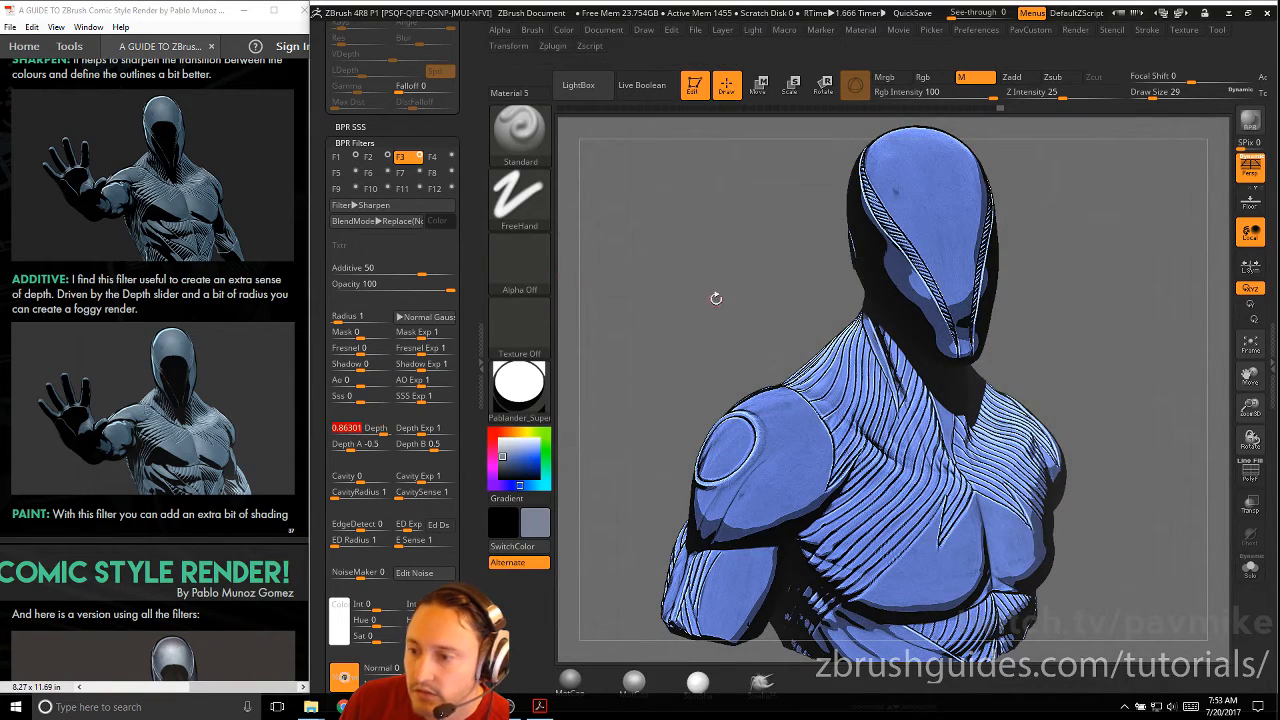
Step: BPR render the bust from a higher angle and set the F3 filter's Radius to 12 and Depth to 0.80821
left_click_drag(712, 334, 704, 343)
left_click(1244, 129)
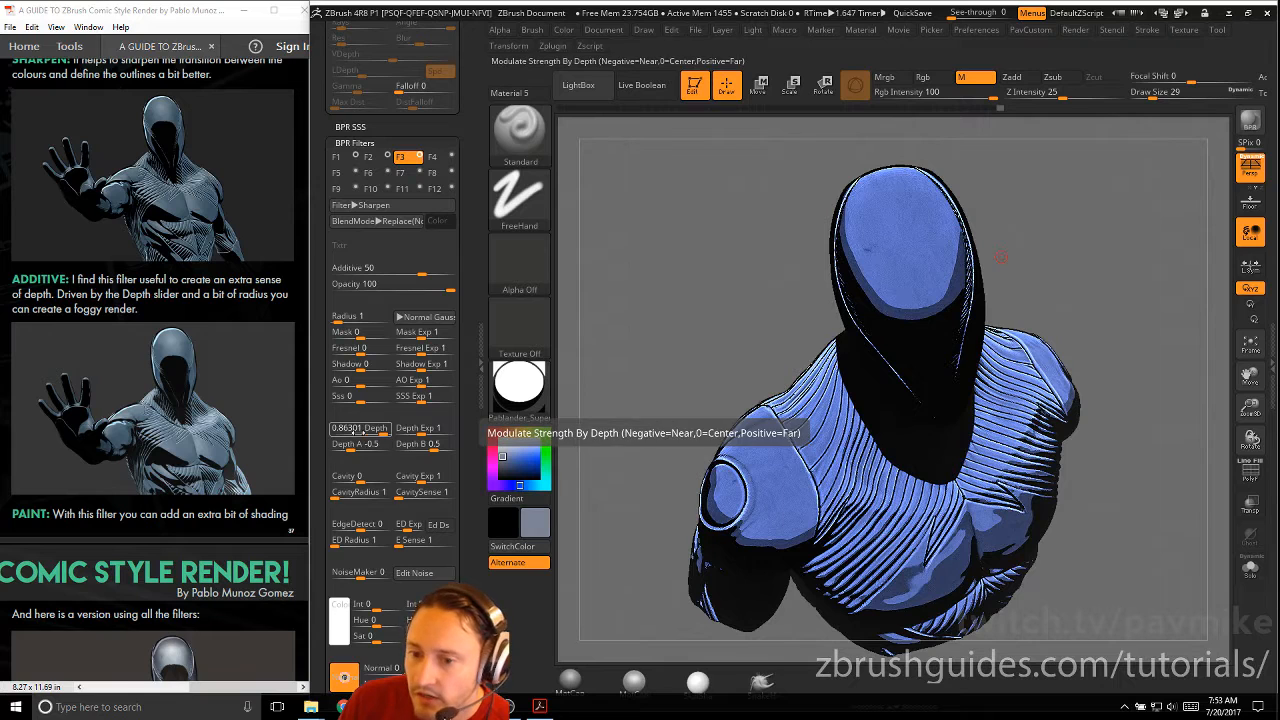
left_click_drag(377, 430, 373, 429)
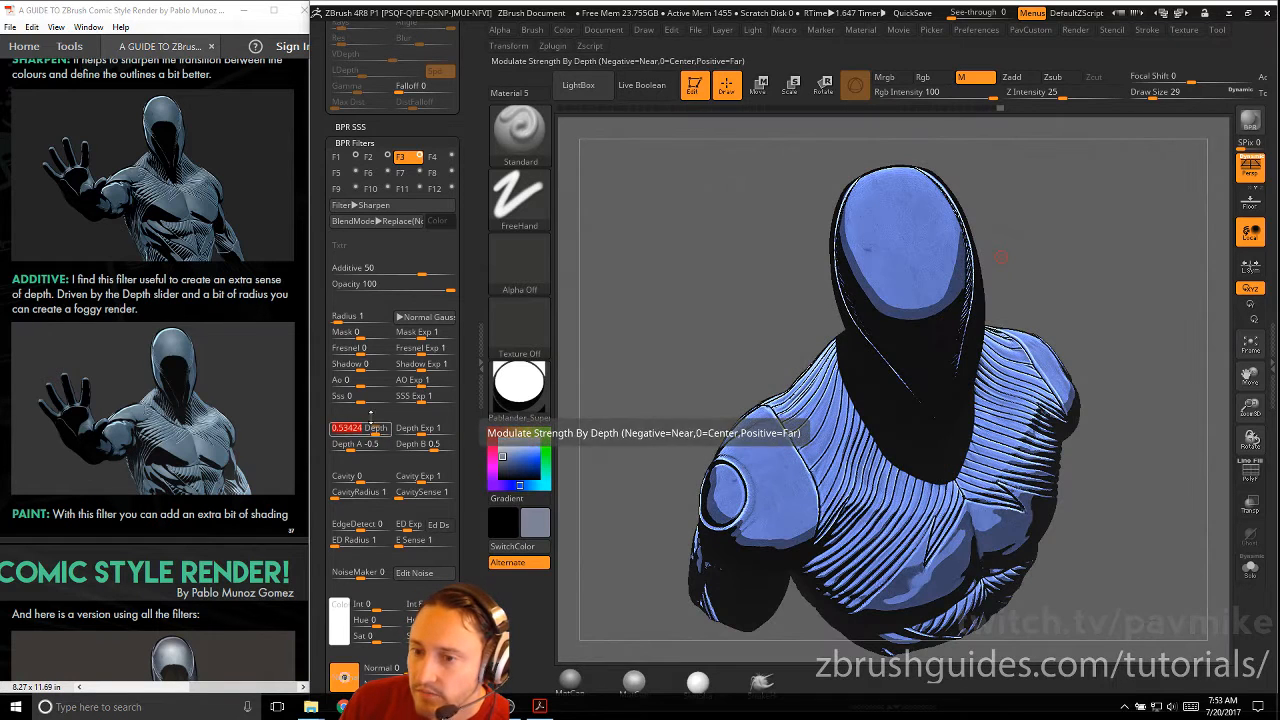
left_click_drag(349, 320, 347, 320)
left_click_drag(381, 430, 382, 432)
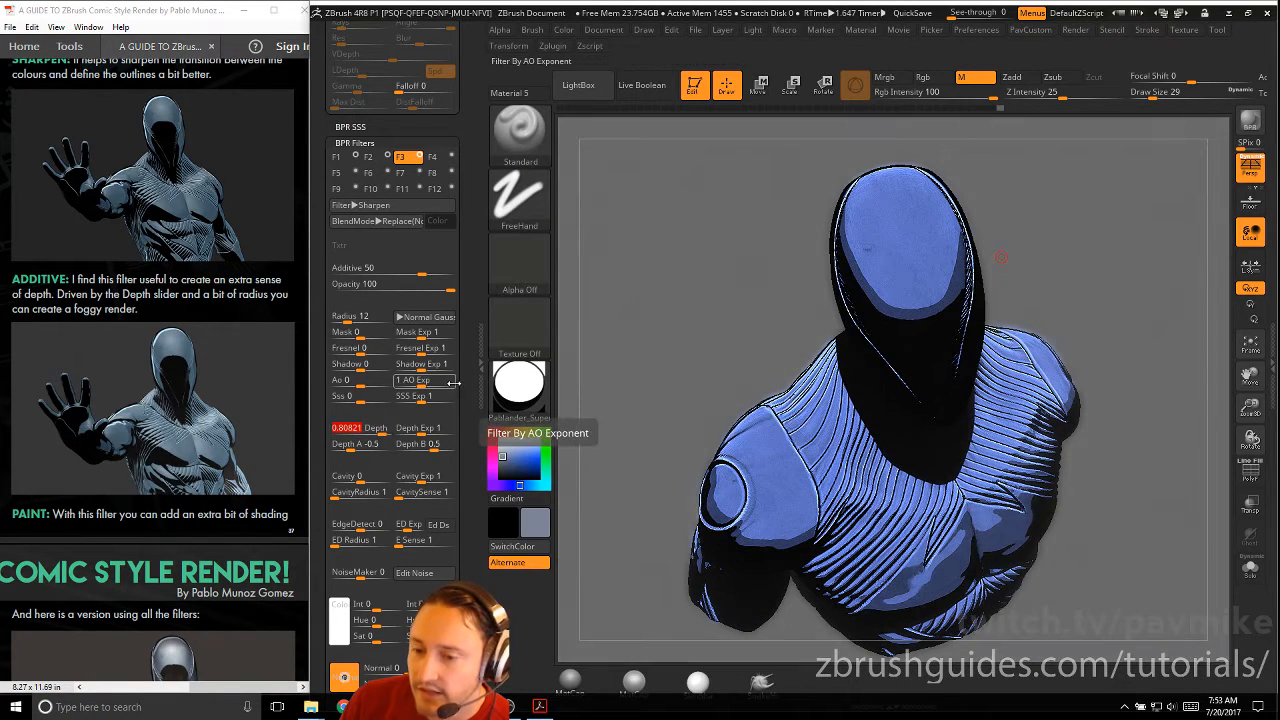
Step: Examine the Depth map of the latest BPR render among the render passes
scroll(484, 503, "up", 5)
scroll(484, 503, "up", 3)
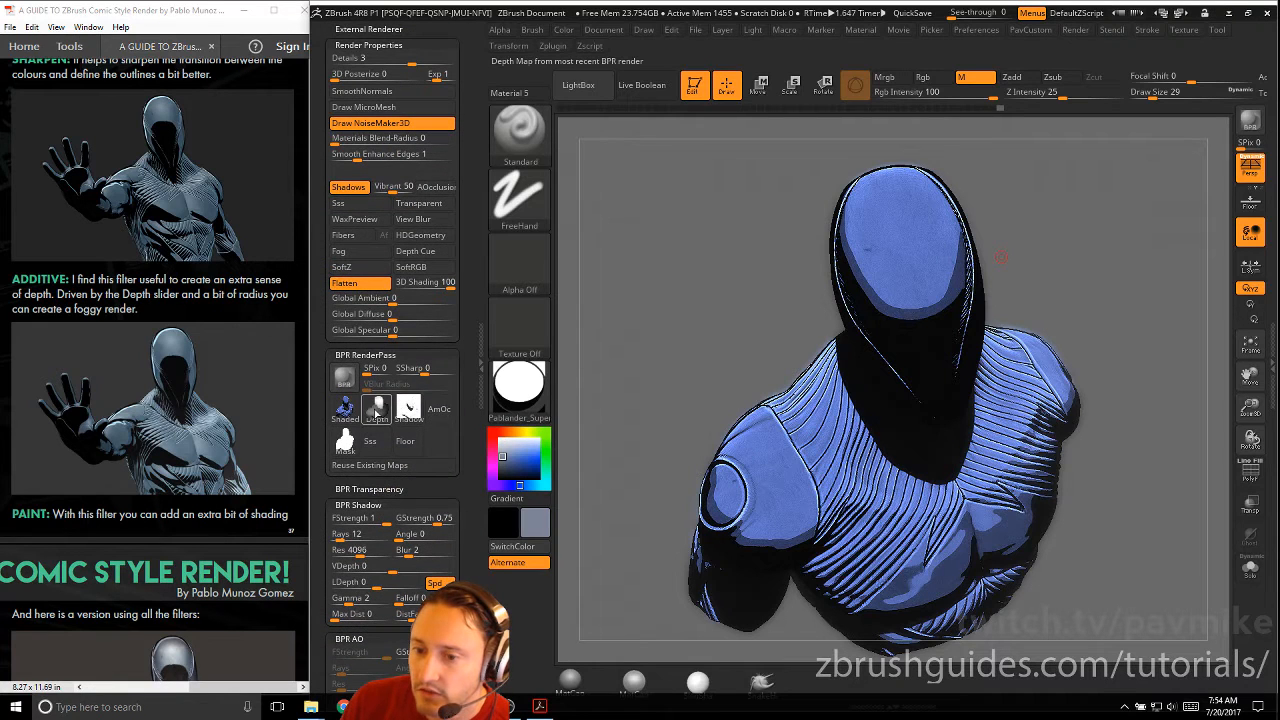
mouse_move(376, 410)
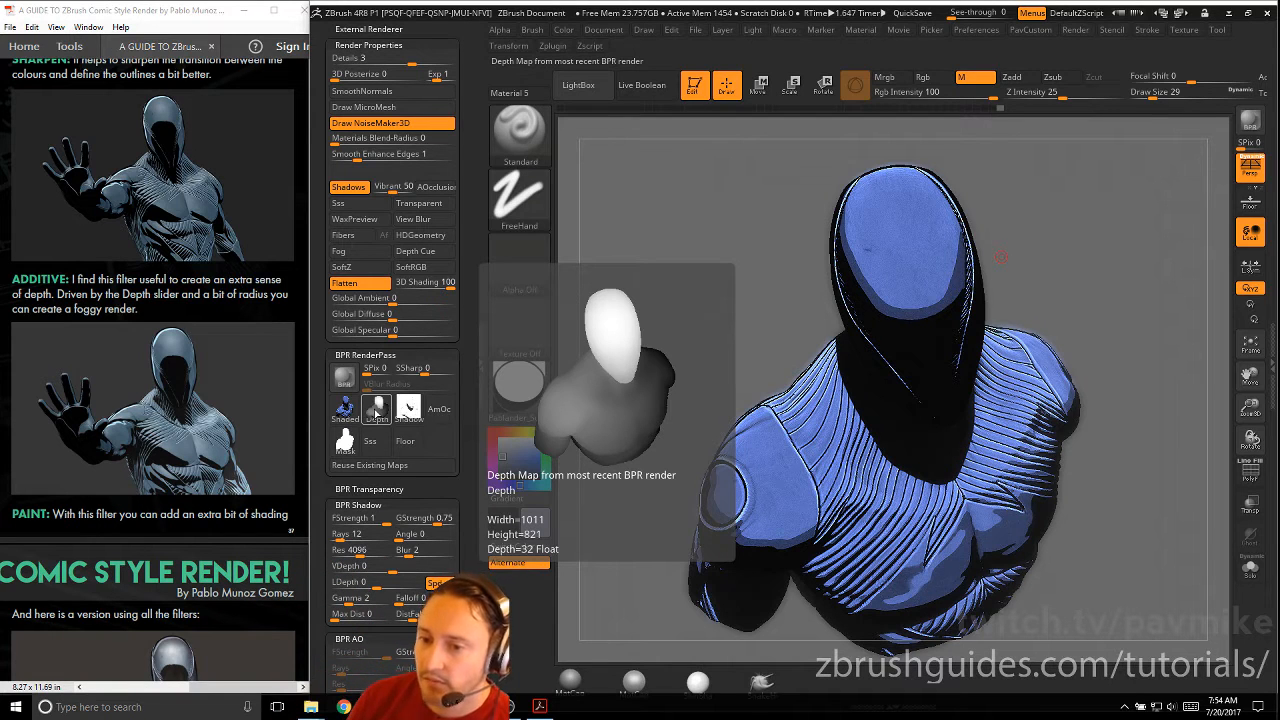
scroll(424, 230, "down", 5)
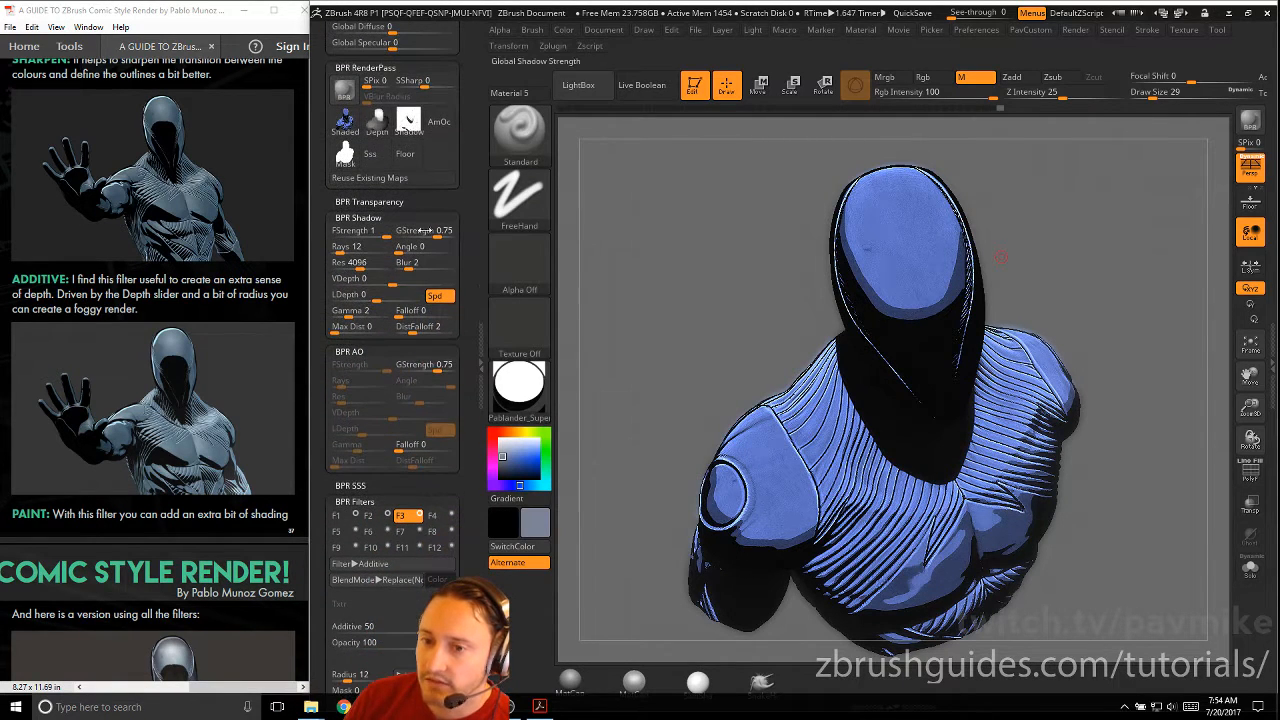
Step: Read the guide's Paint filter notes and change the F3 filter type to Paint
left_click_drag(136, 453, 123, 321)
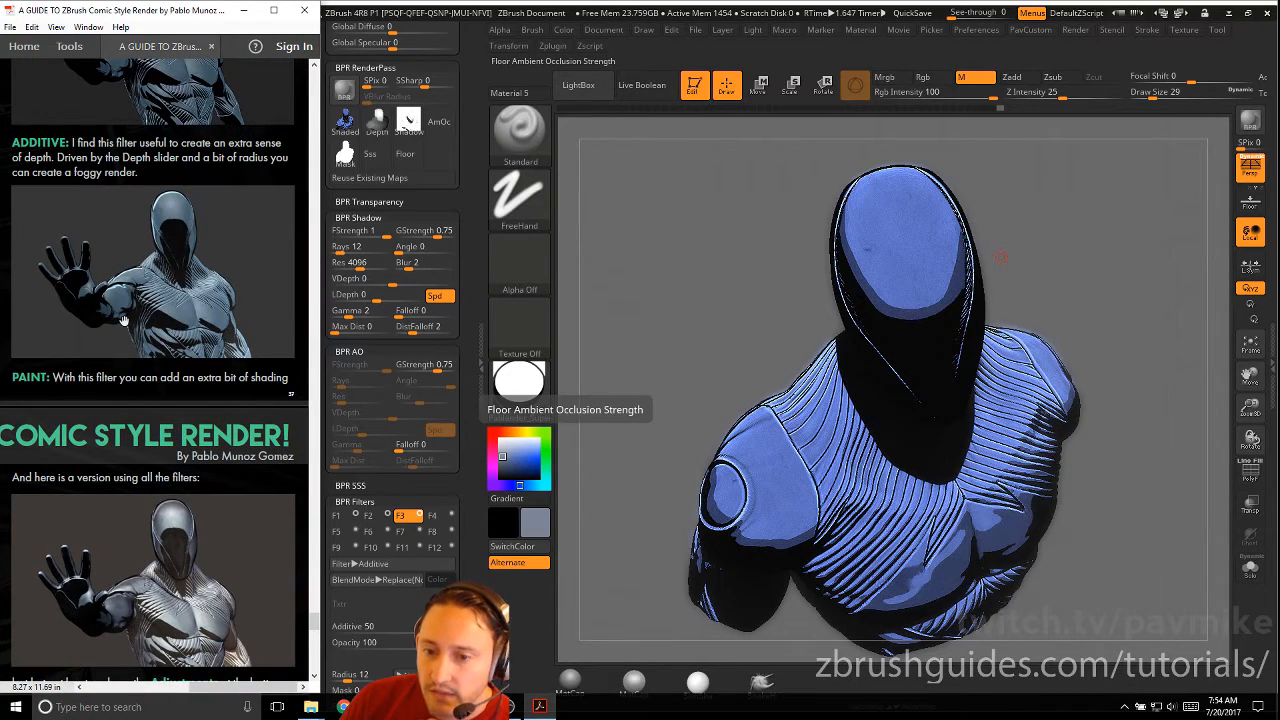
scroll(104, 343, "up", 10)
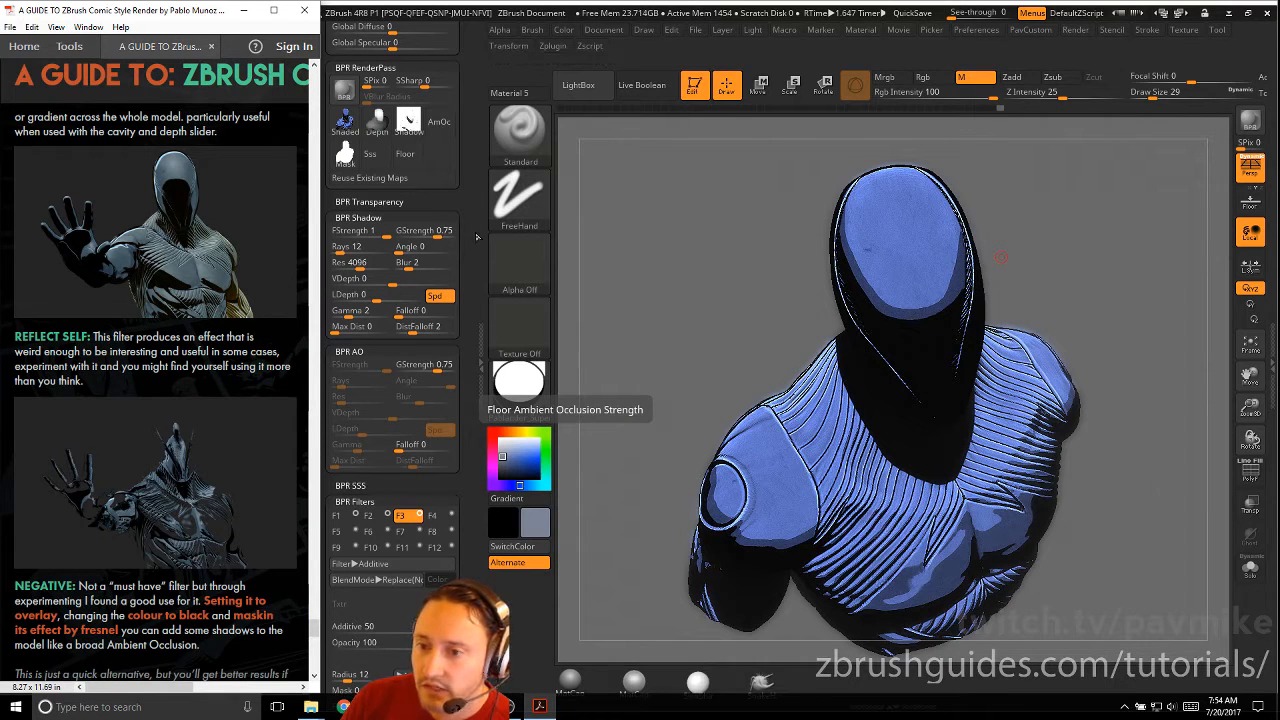
left_click_drag(476, 258, 474, 131)
left_click(377, 220)
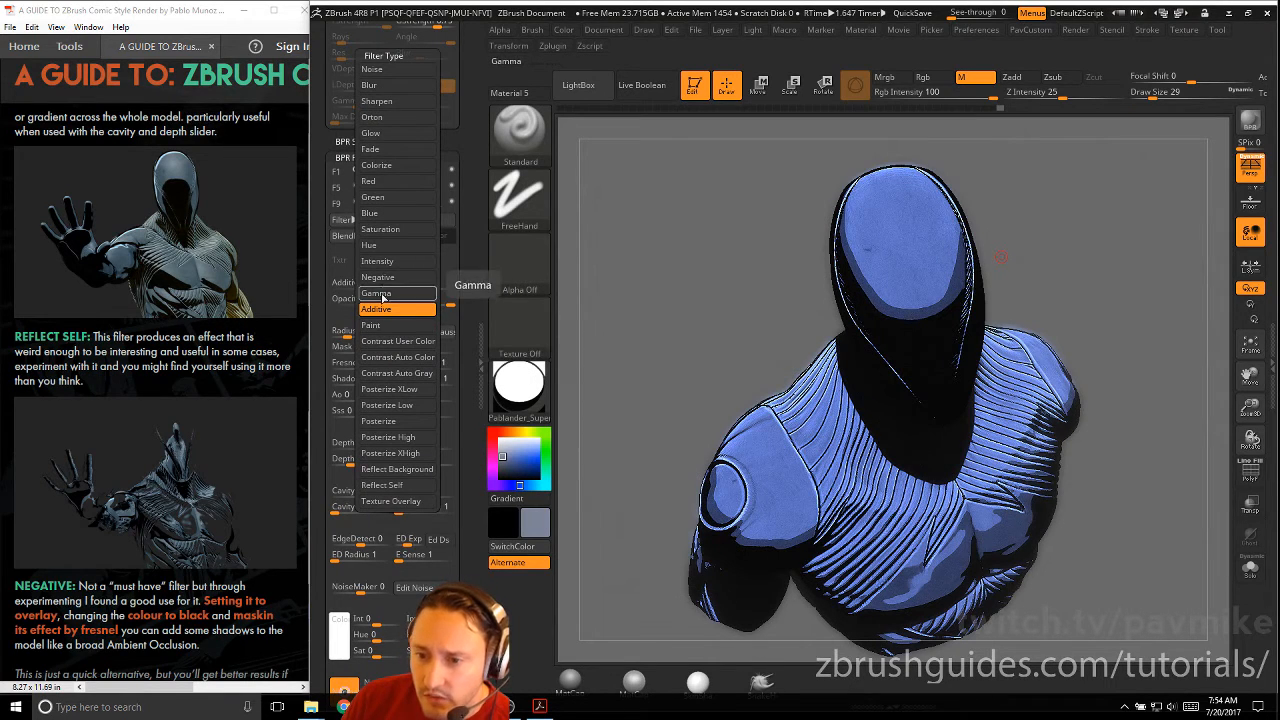
left_click(386, 326)
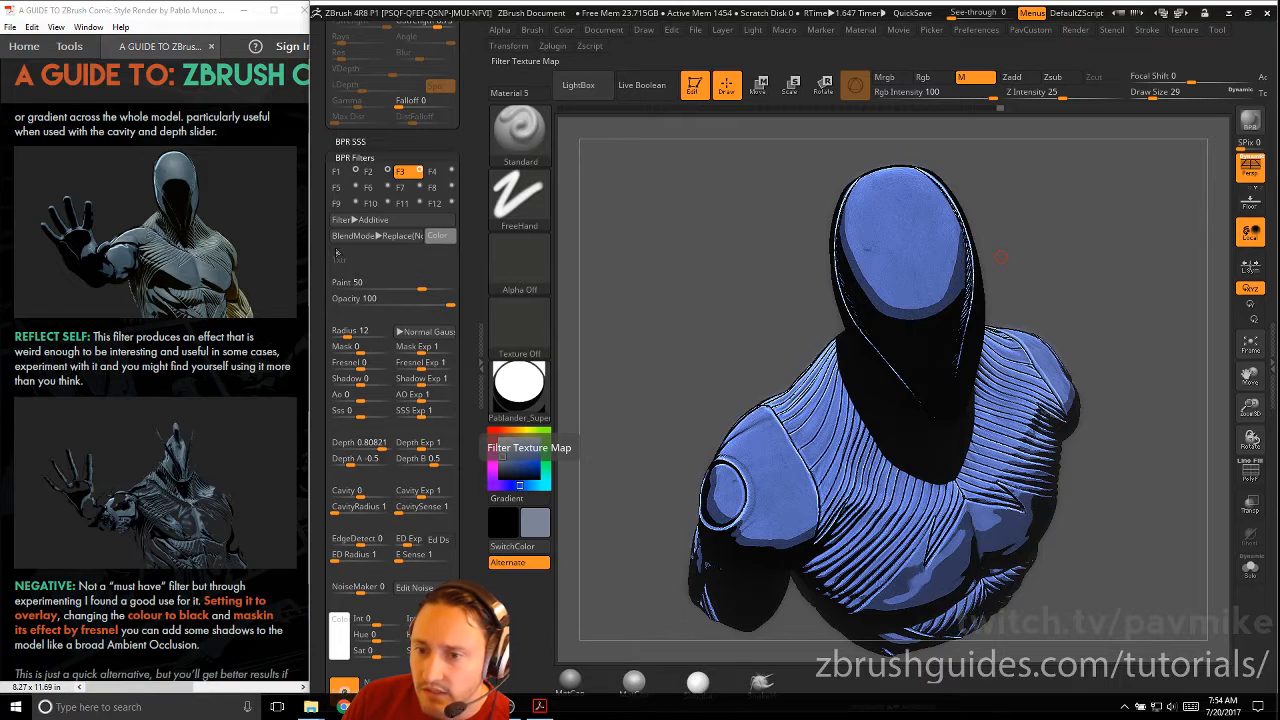
Step: Set the F3 Paint filter's colour to a saturated yellow
mouse_move(325, 251)
left_mouse_down()
mouse_move(325, 298)
mouse_move(325, 258)
left_mouse_up()
left_click_drag(326, 480, 326, 312)
left_click(341, 478)
left_click(486, 362)
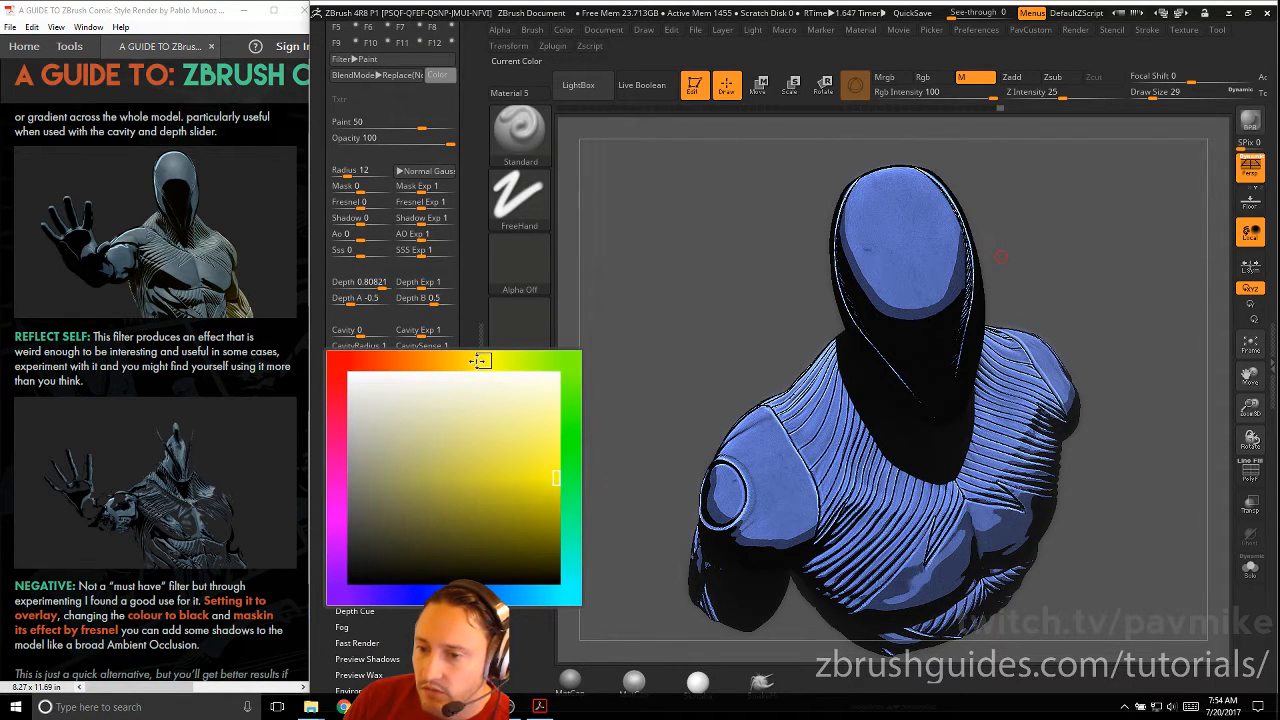
left_click(556, 477)
left_click_drag(328, 387, 329, 505)
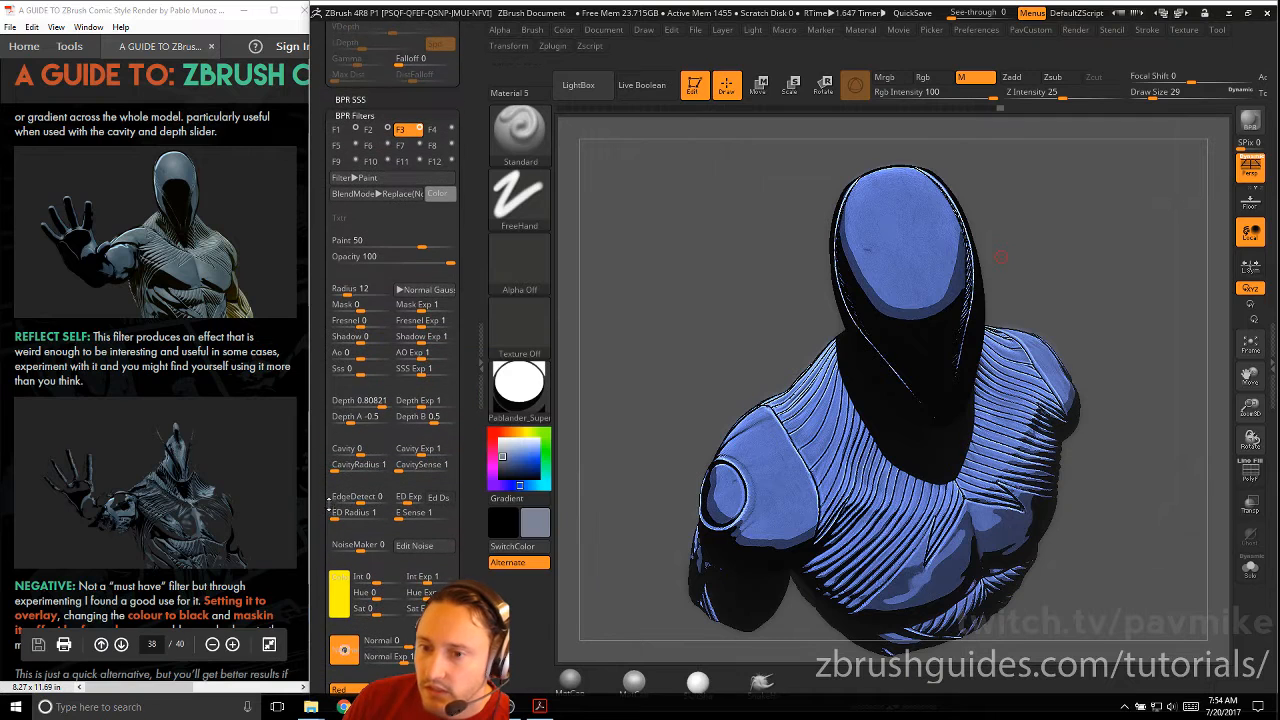
Step: Set the F3 Paint filter's Radius to 22 and its Depth to 0.23287
left_click(368, 293)
left_click_drag(366, 295, 351, 295)
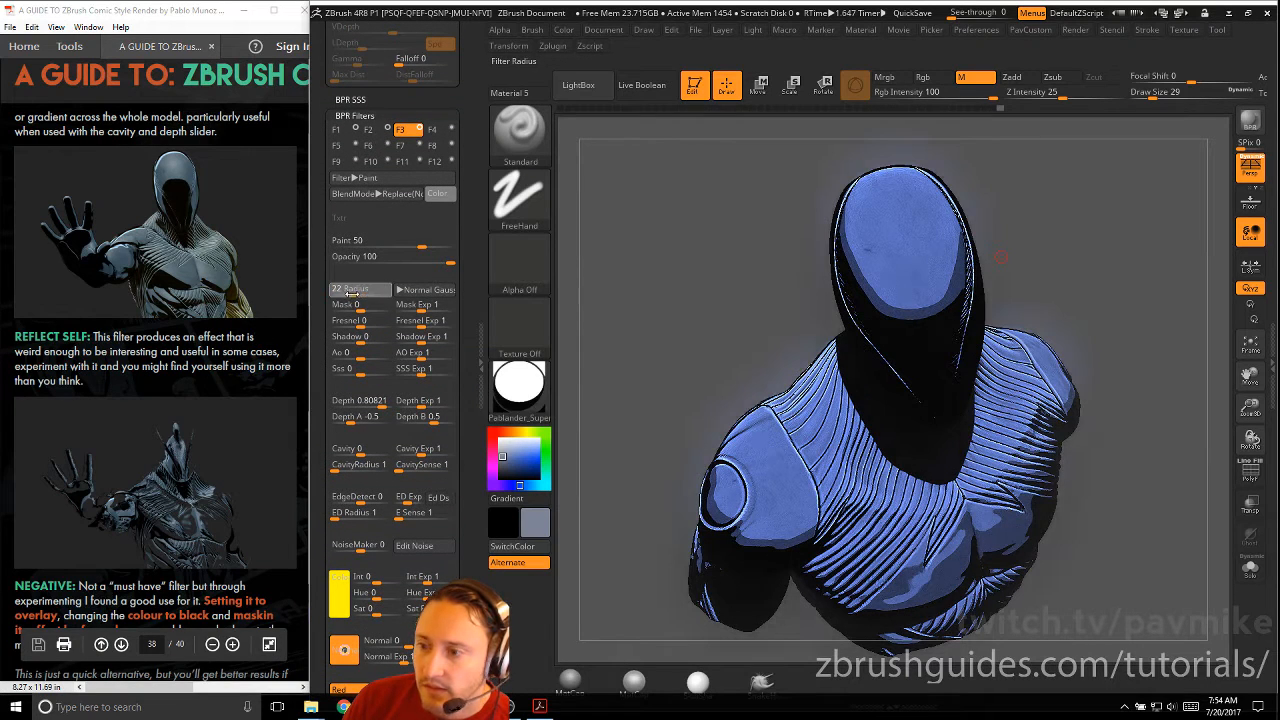
left_click(350, 403)
left_click_drag(350, 403, 362, 403)
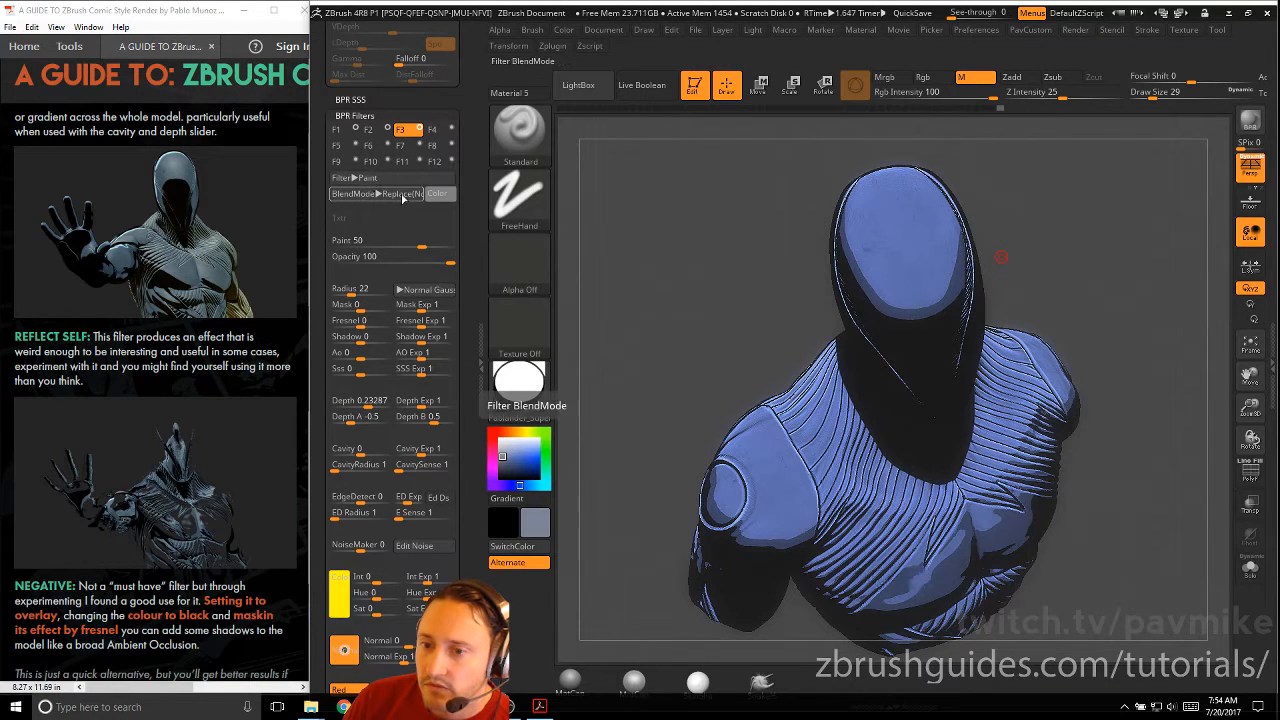
Step: Try yellow for the F3 filter's colour, replace it with a near-black sampled from the guide, and set the blend mode to Screen
left_click_drag(437, 193, 348, 214)
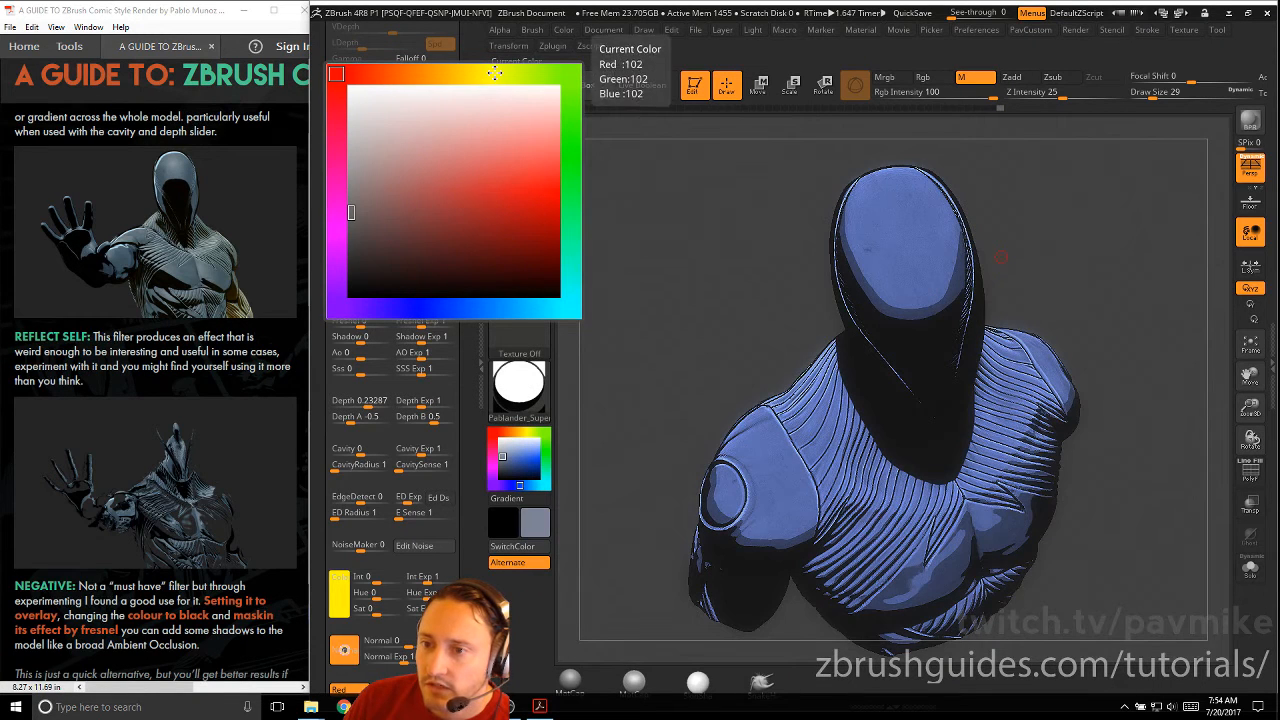
left_click(494, 73)
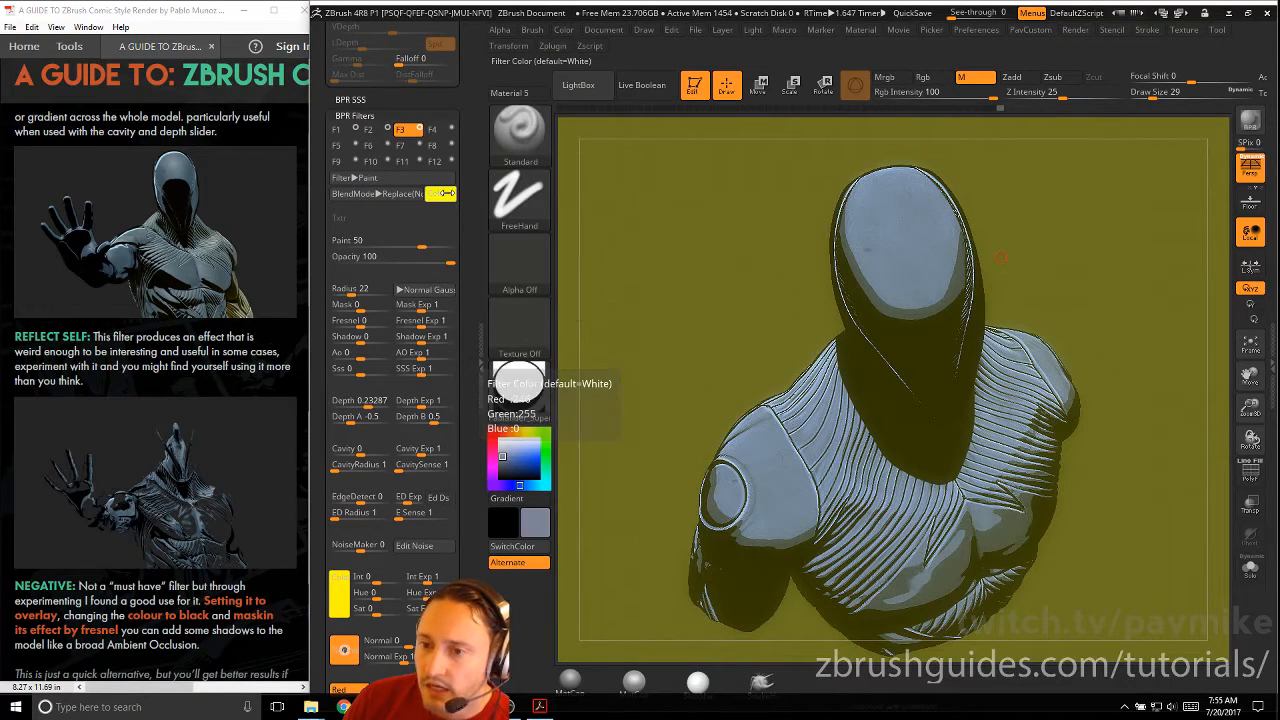
left_click_drag(440, 193, 272, 316)
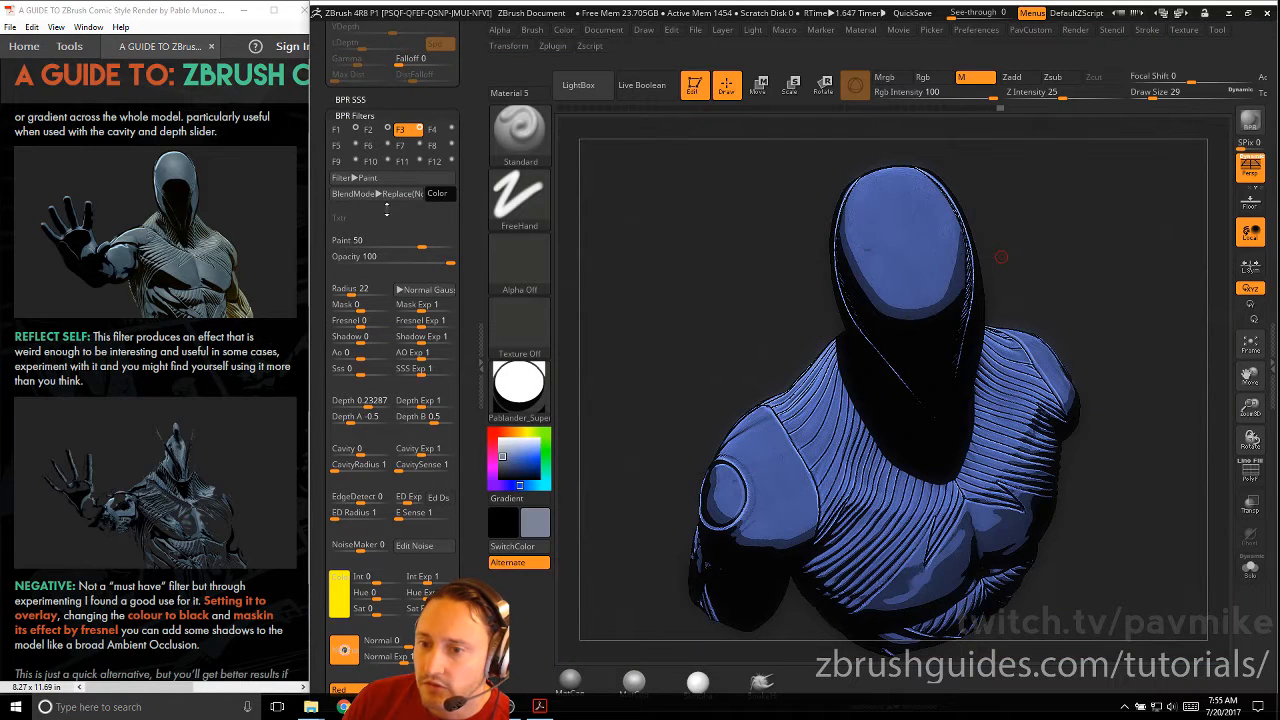
left_click(382, 195)
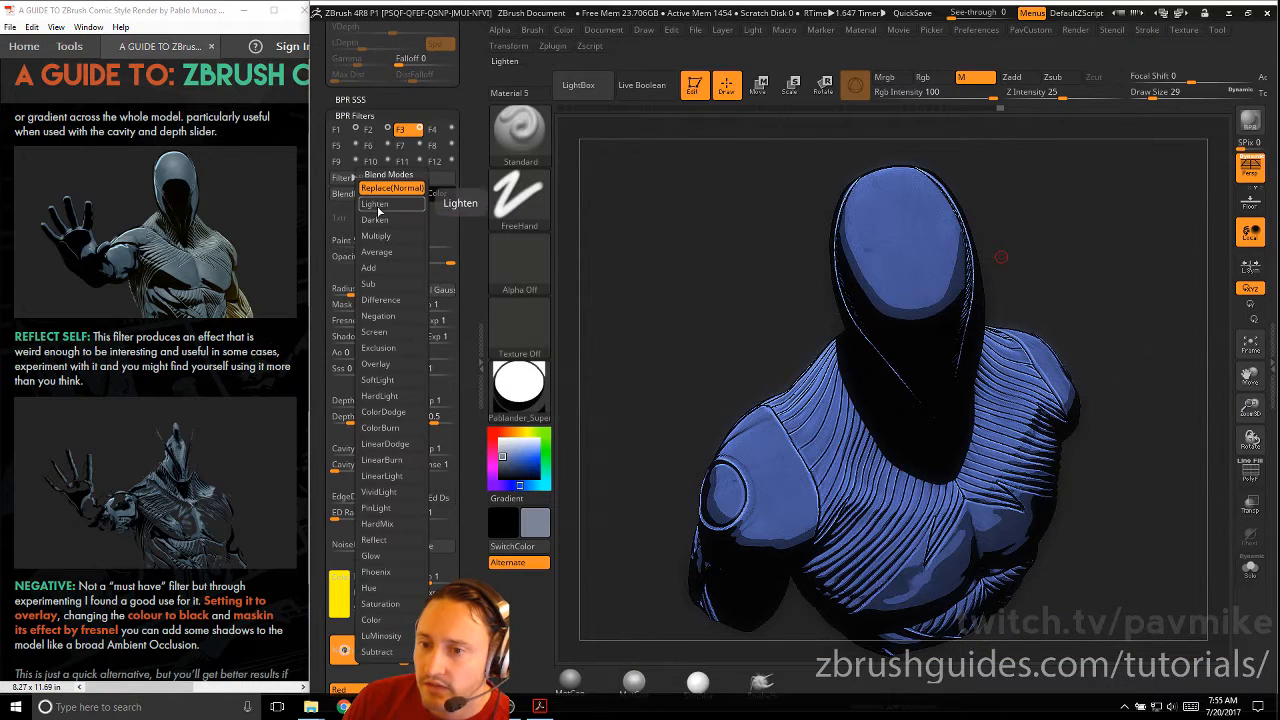
left_click(378, 332)
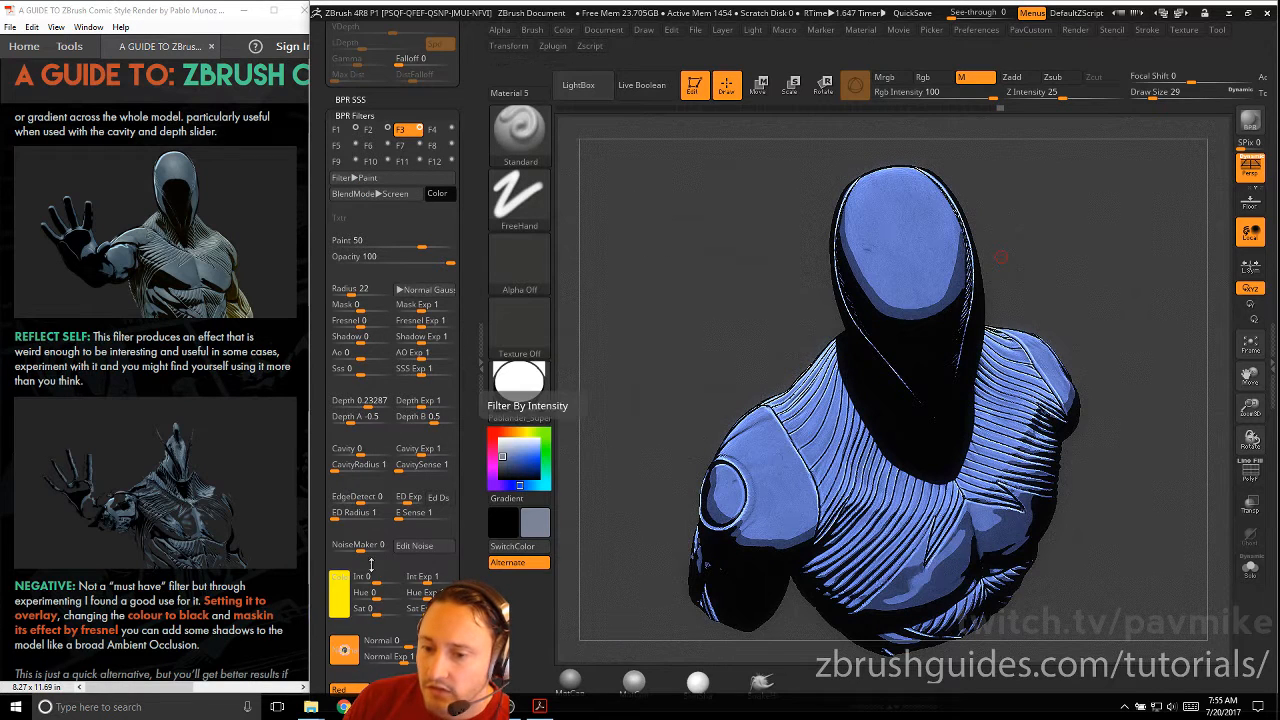
Step: Set the F3 Paint filter's Radius to 34 and its Depth to 0.61643
left_click_drag(343, 400, 344, 400)
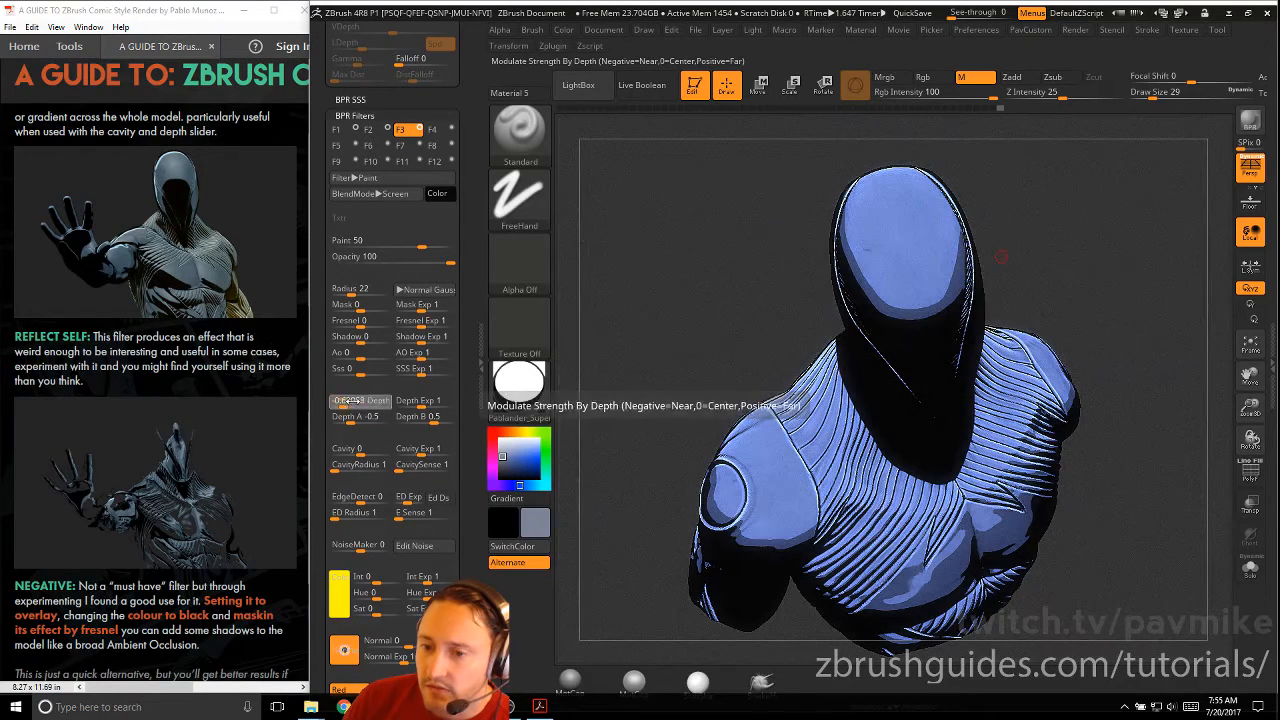
mouse_move(354, 288)
left_mouse_down()
mouse_move(369, 288)
mouse_move(356, 288)
left_mouse_up()
left_click(377, 402)
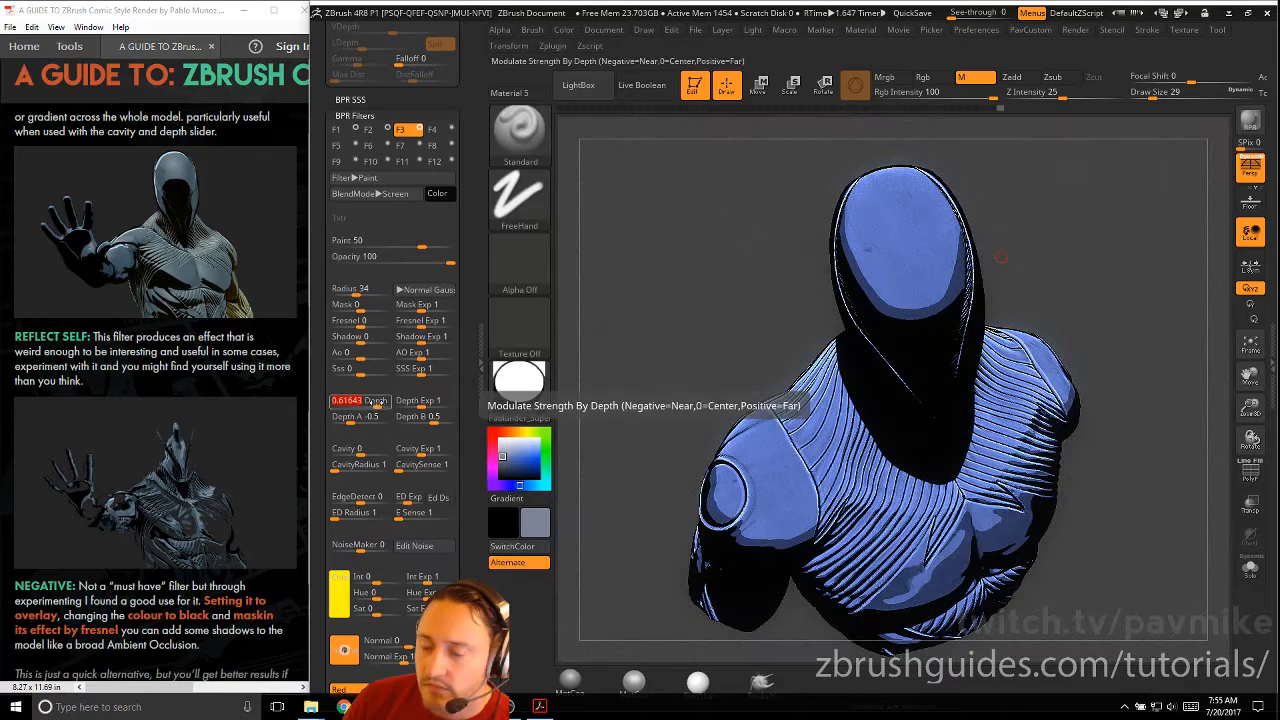
Step: Read the guide's notes on the Reflect Self and Negative filters and on the render Adjustments
left_click_drag(174, 365, 161, 214)
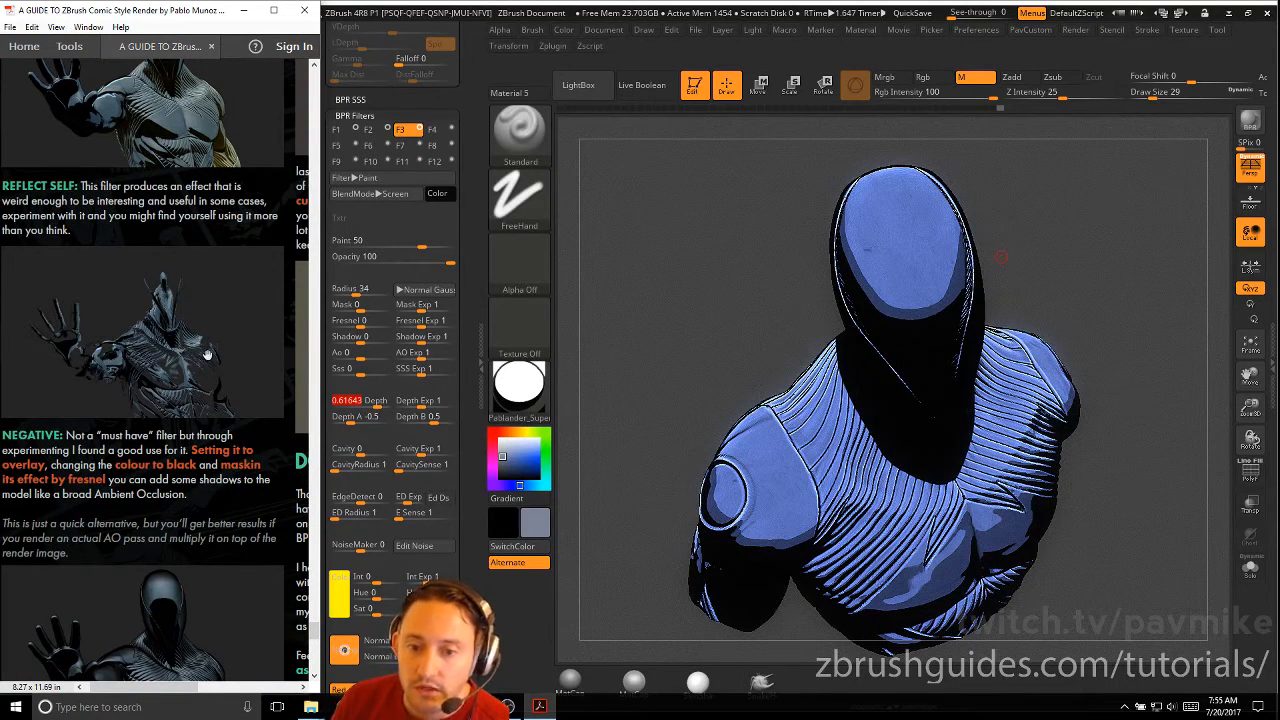
left_click_drag(207, 357, 209, 418)
left_click_drag(215, 210, 394, 85)
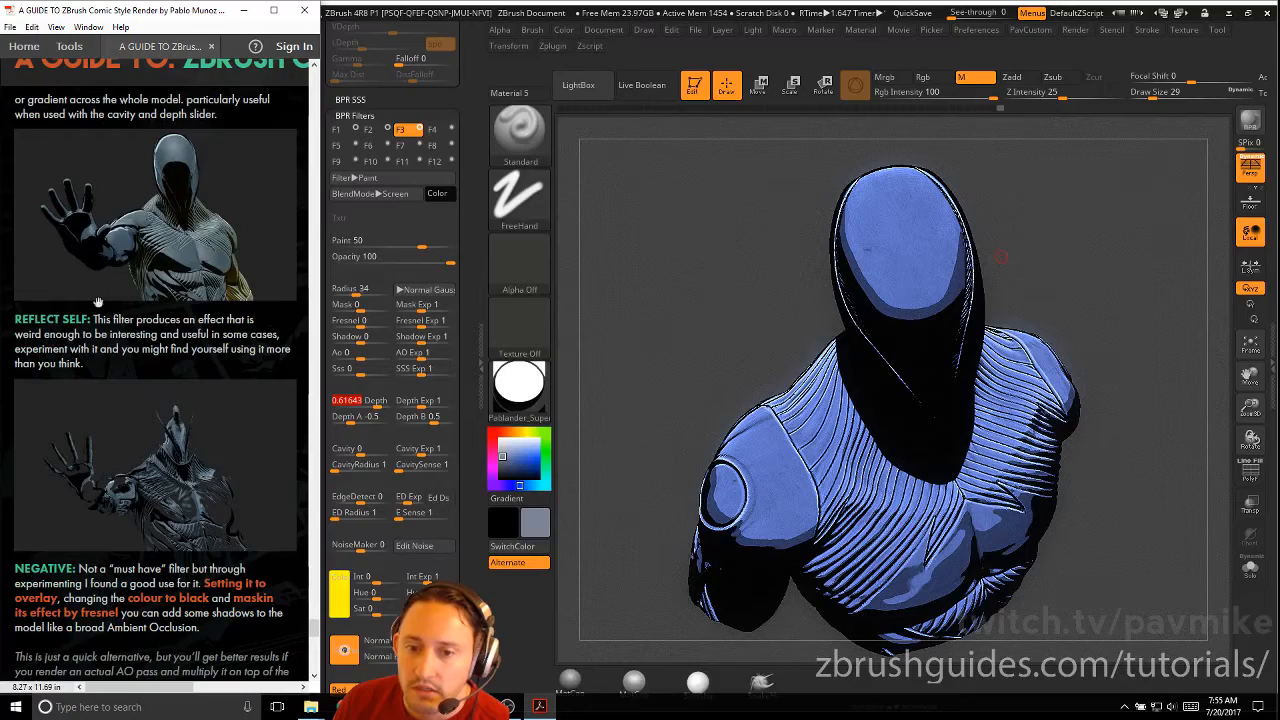
scroll(98, 300, "down", 6)
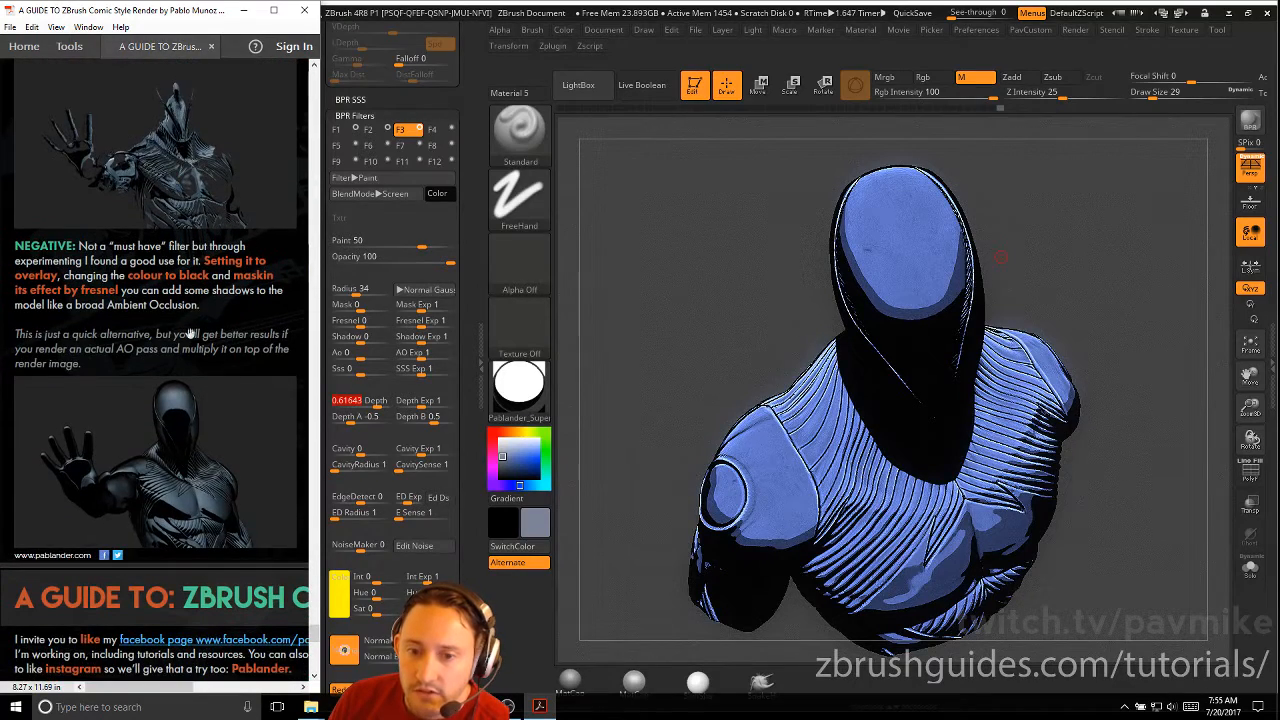
scroll(190, 335, "down", 10)
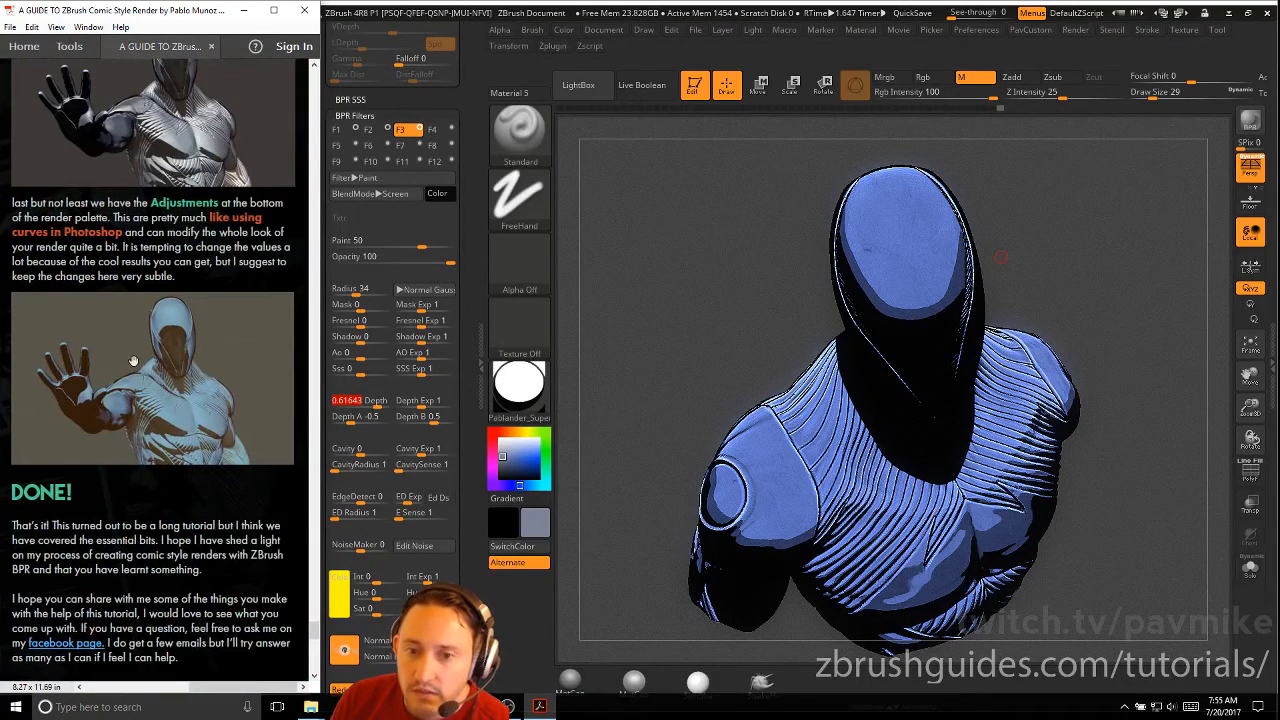
scroll(133, 360, "up", 3)
scroll(150, 385, "down", 2)
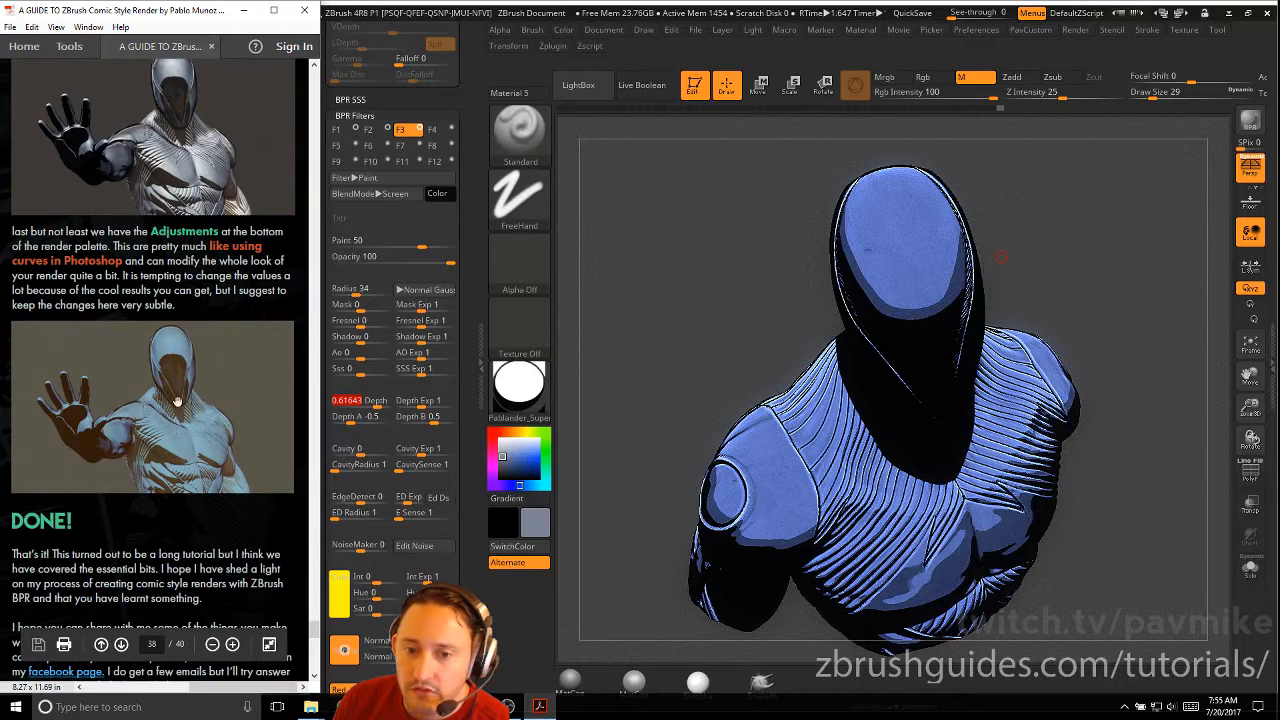
Step: Enable the render Adjustments and set Contrast to 0.01931, leaving Brightness at 0
left_click_drag(472, 454, 484, 331)
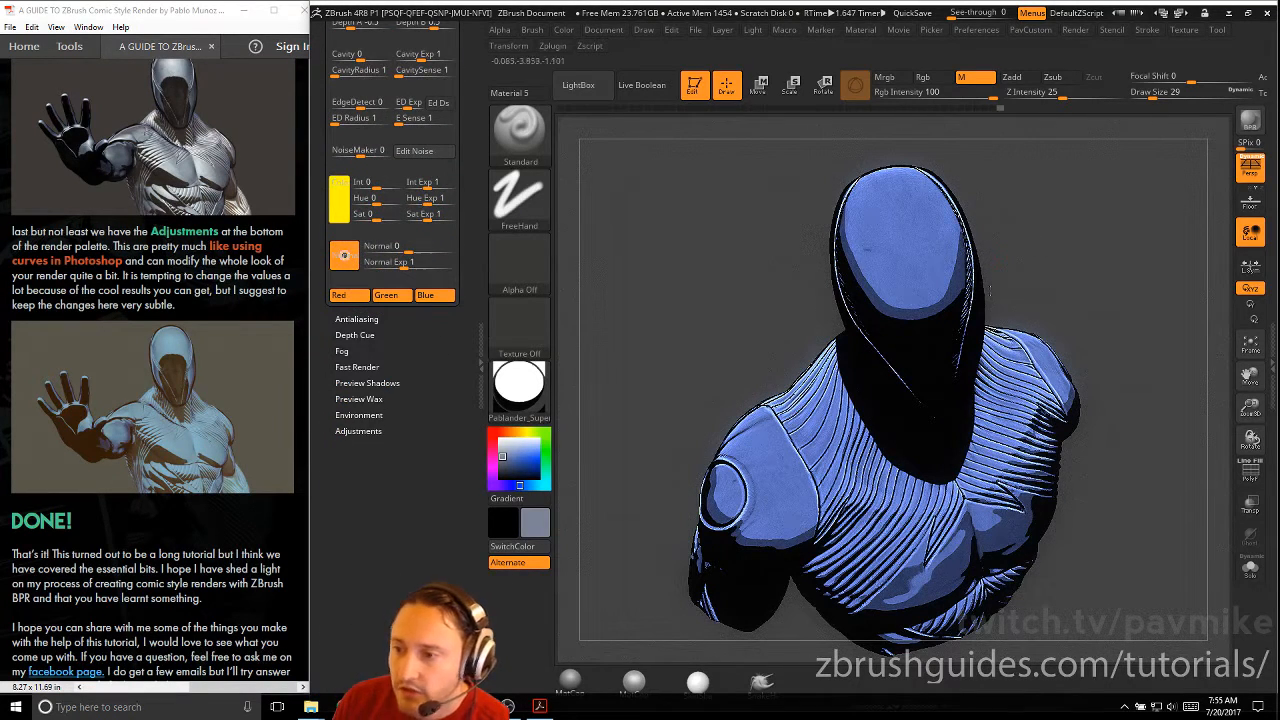
left_click(357, 431)
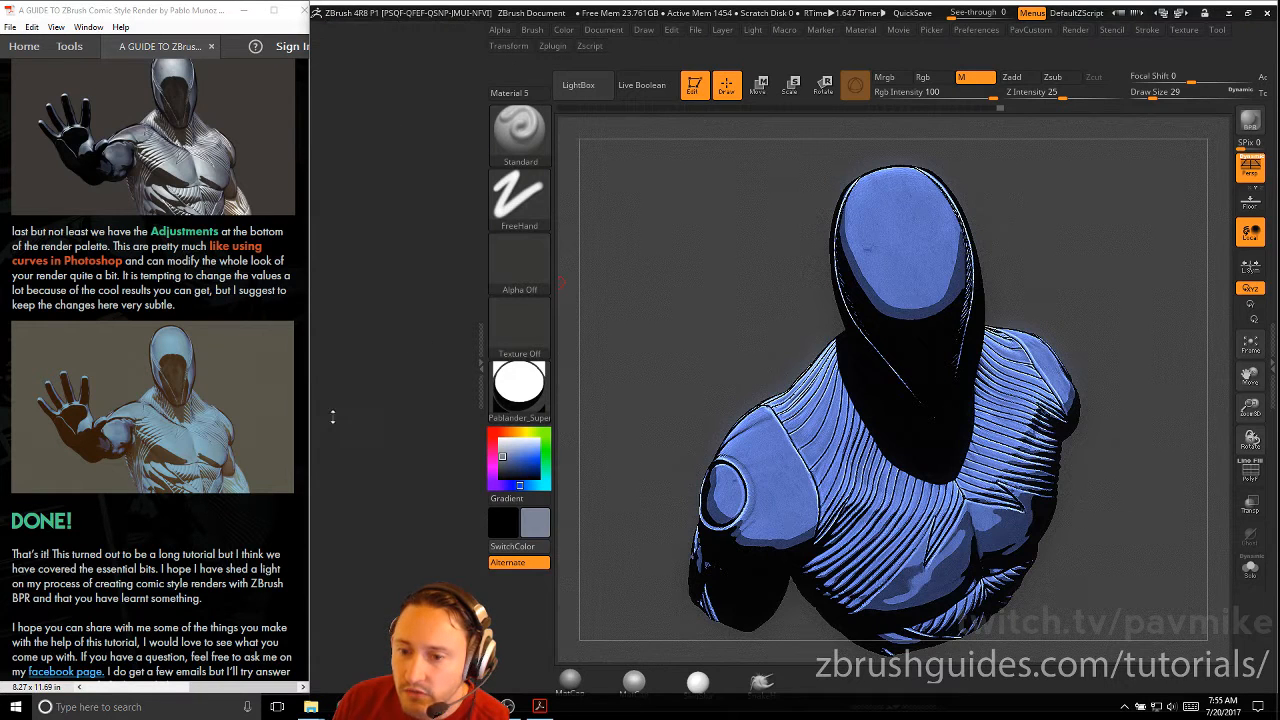
left_click(353, 288)
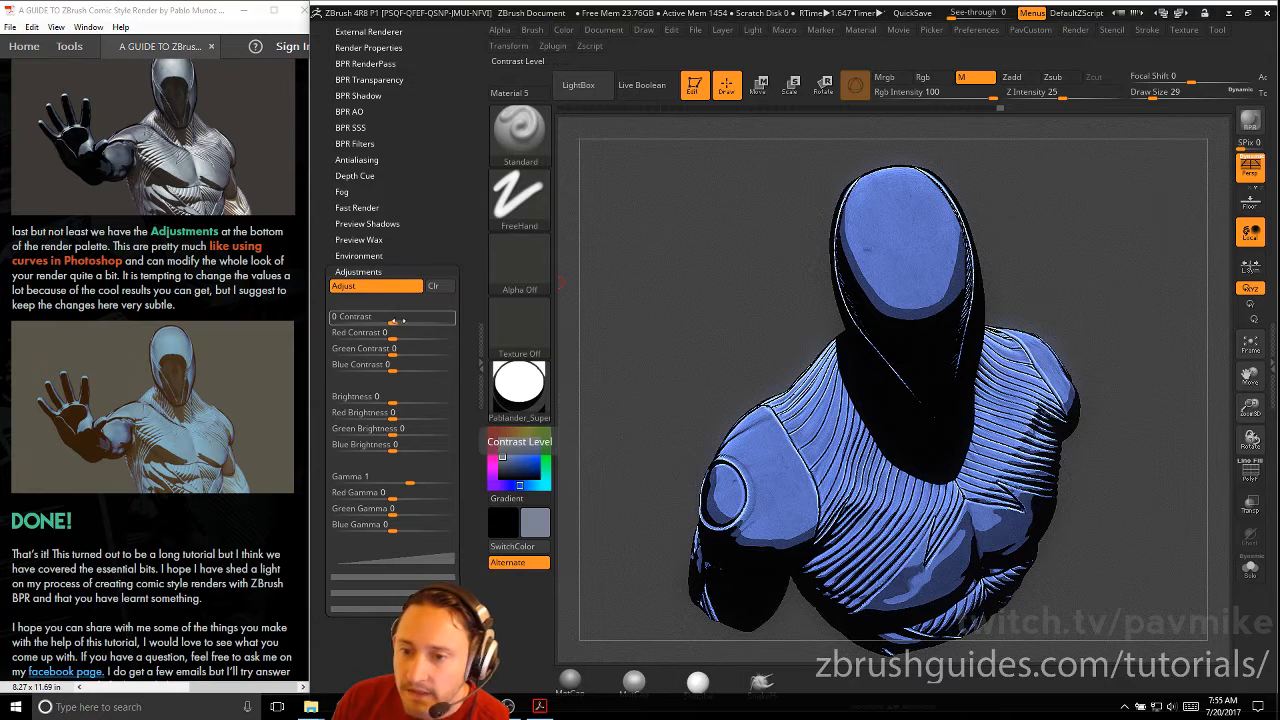
left_click(398, 320)
left_click(408, 320)
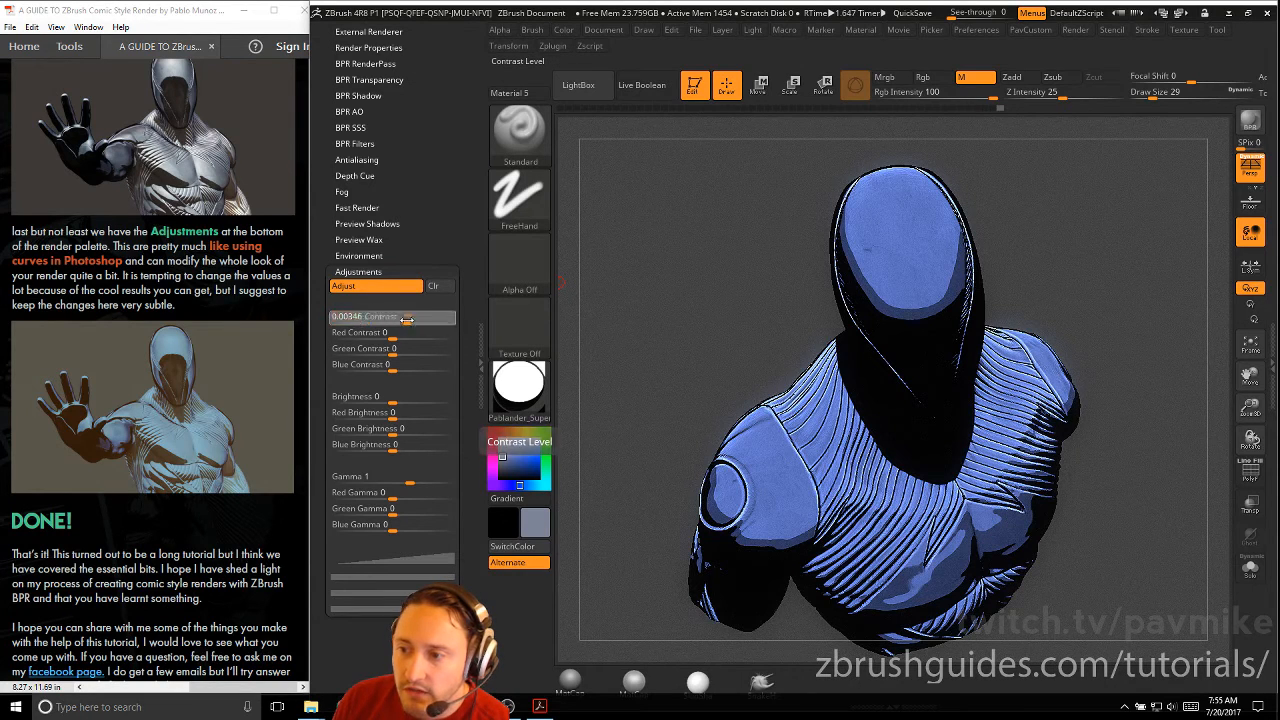
mouse_move(408, 318)
left_mouse_down()
mouse_move(443, 318)
mouse_move(406, 317)
left_mouse_up()
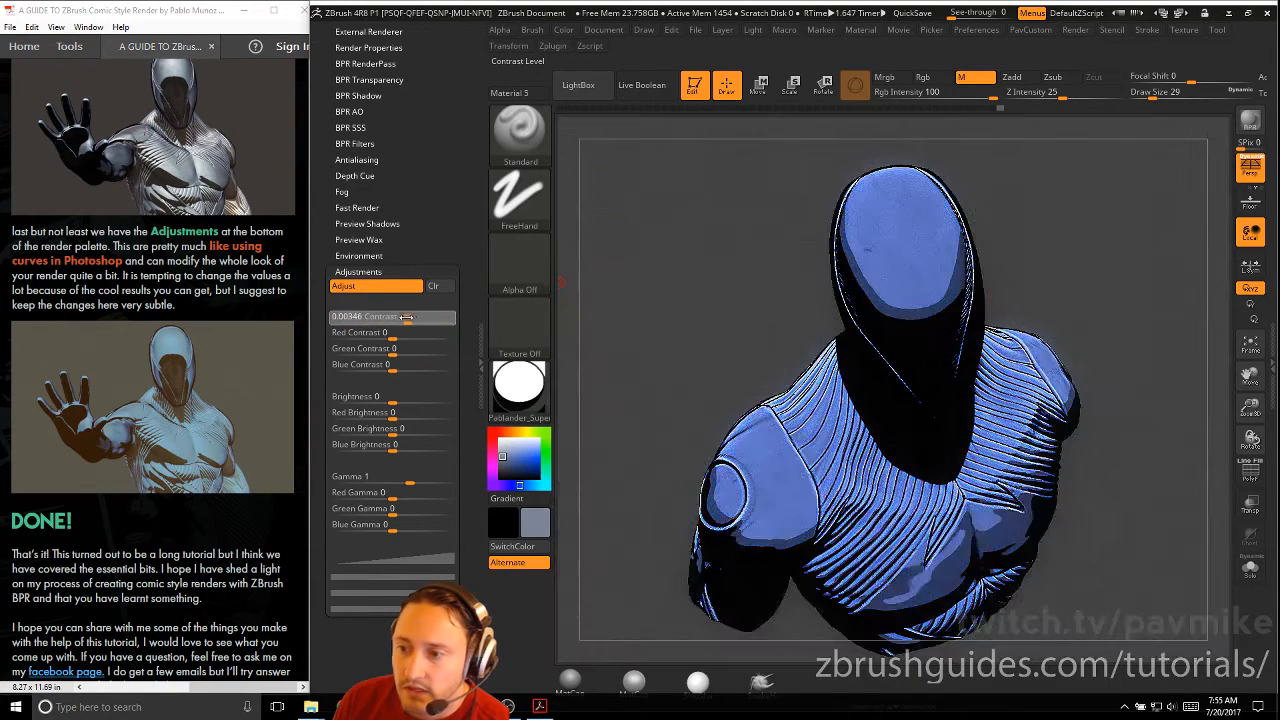
left_click_drag(403, 398, 406, 398)
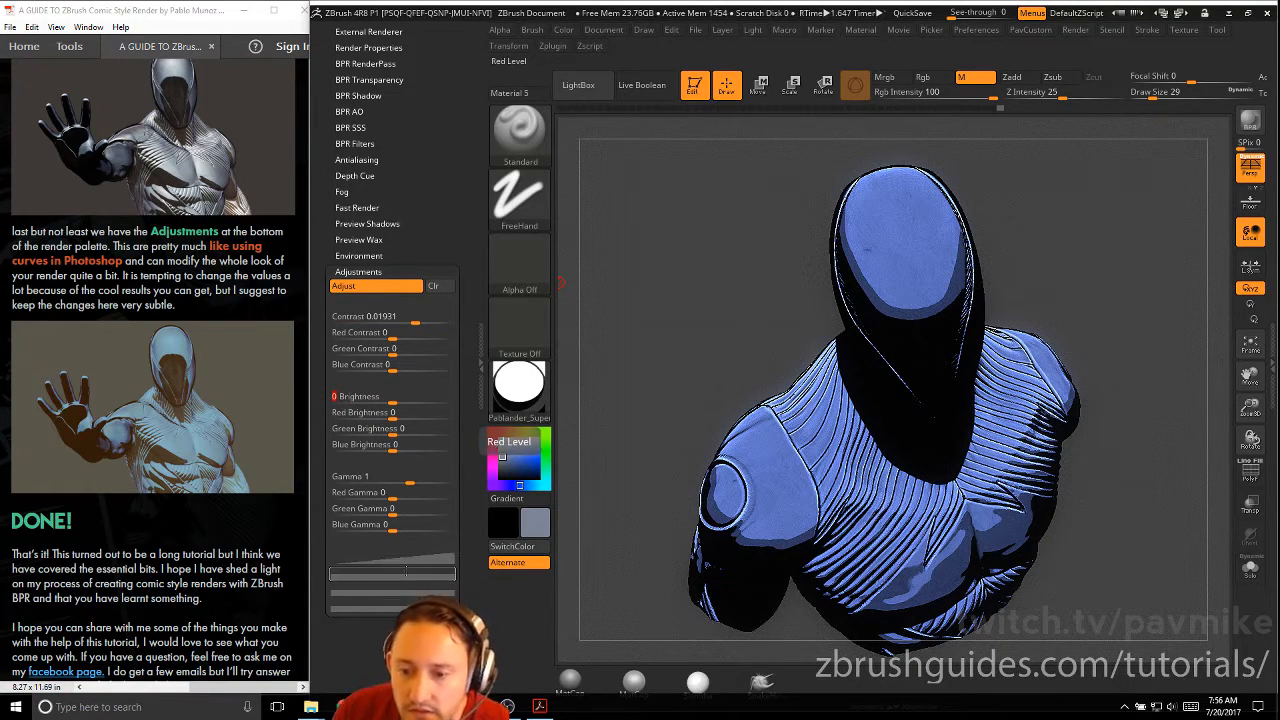
Step: Add two control points to the Rgb Level adjustment curve, keeping it nearly diagonal, and close the Adjustments settings
left_click(393, 563)
scroll(386, 540, "down", 5)
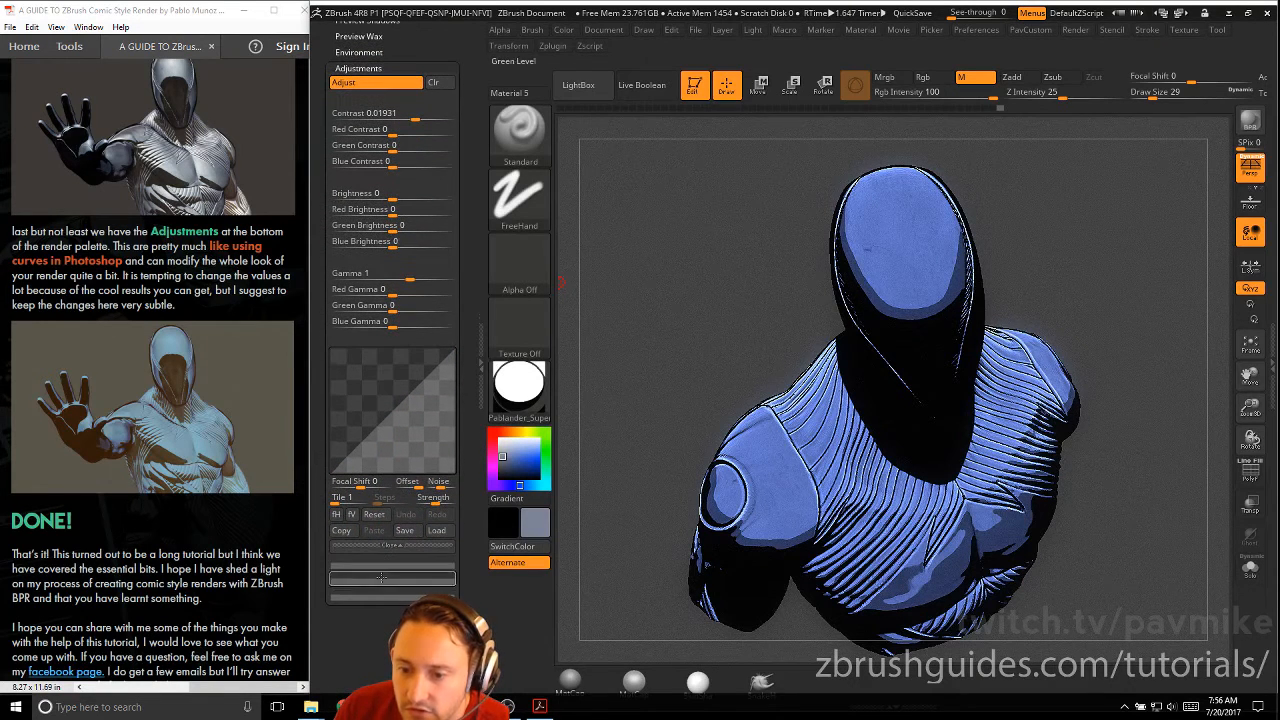
mouse_move(406, 401)
left_mouse_down()
mouse_move(414, 412)
mouse_move(398, 388)
mouse_move(416, 414)
mouse_move(378, 424)
mouse_move(416, 389)
left_mouse_up()
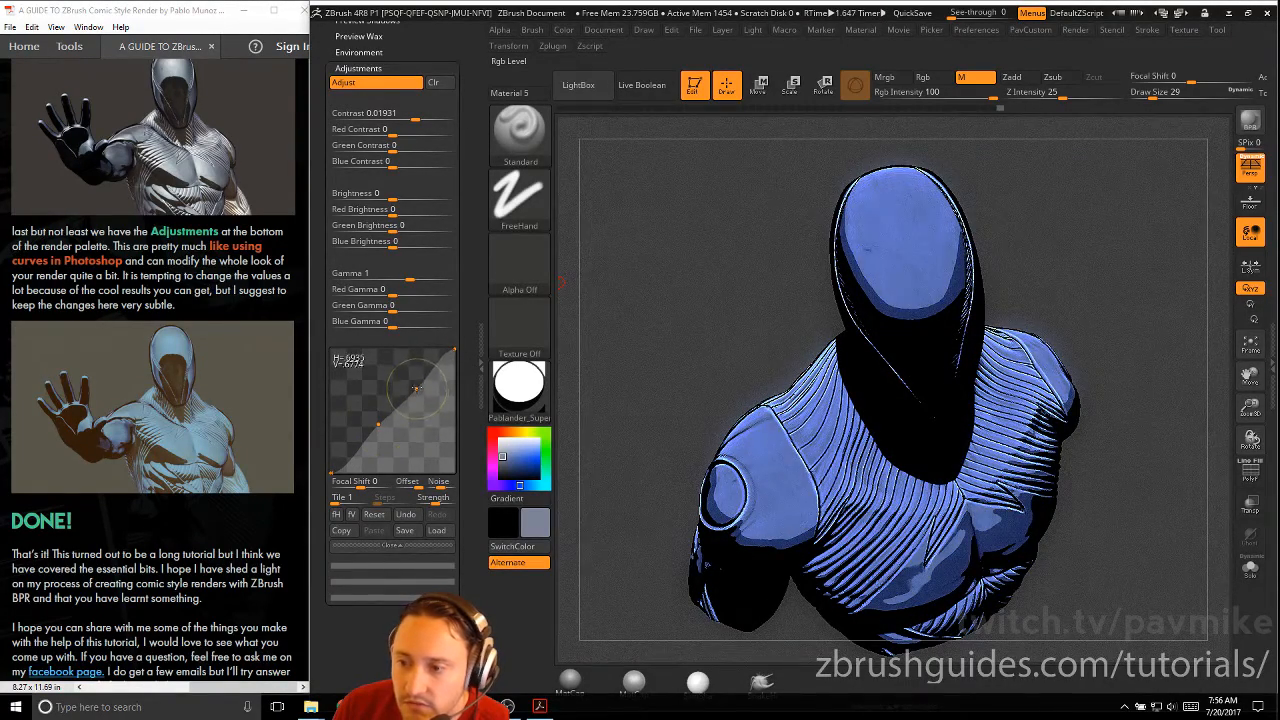
left_click_drag(321, 273, 321, 390)
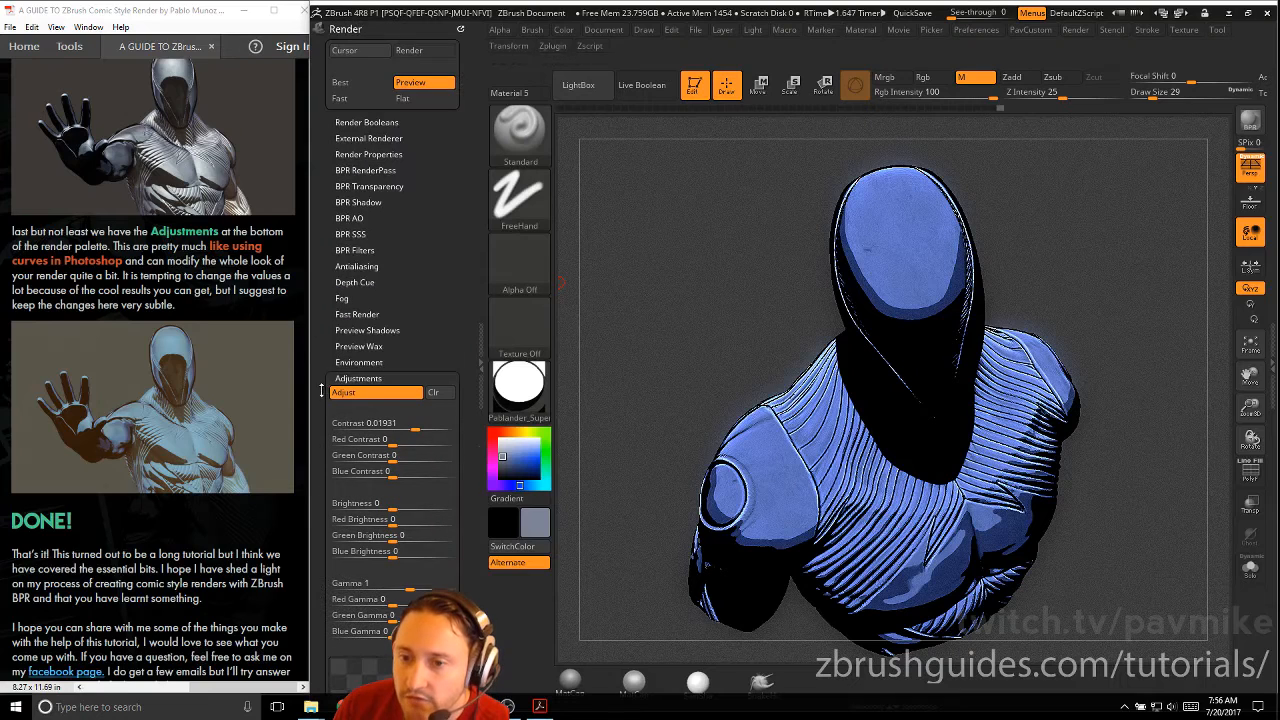
left_click(357, 378)
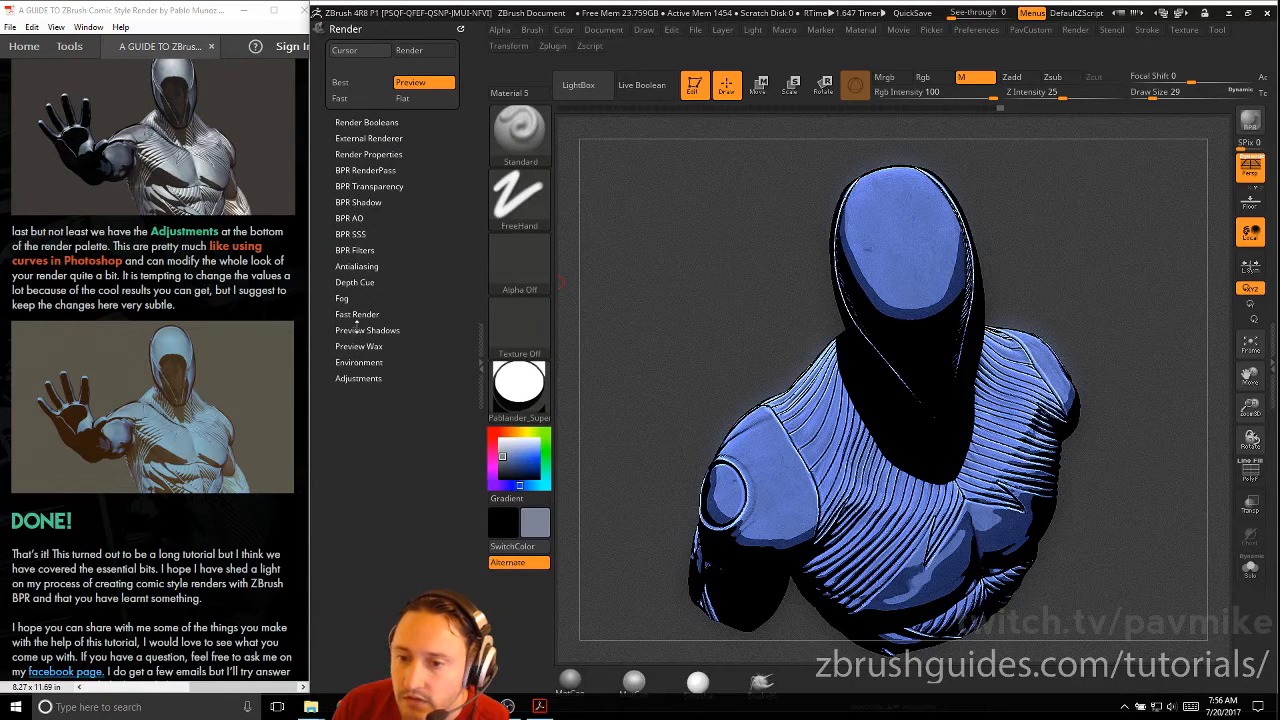
Step: Change the F3 BPR filter type to Posterize with a Radius of 1 and a Depth of -0.09589
left_click(355, 250)
left_click(402, 264)
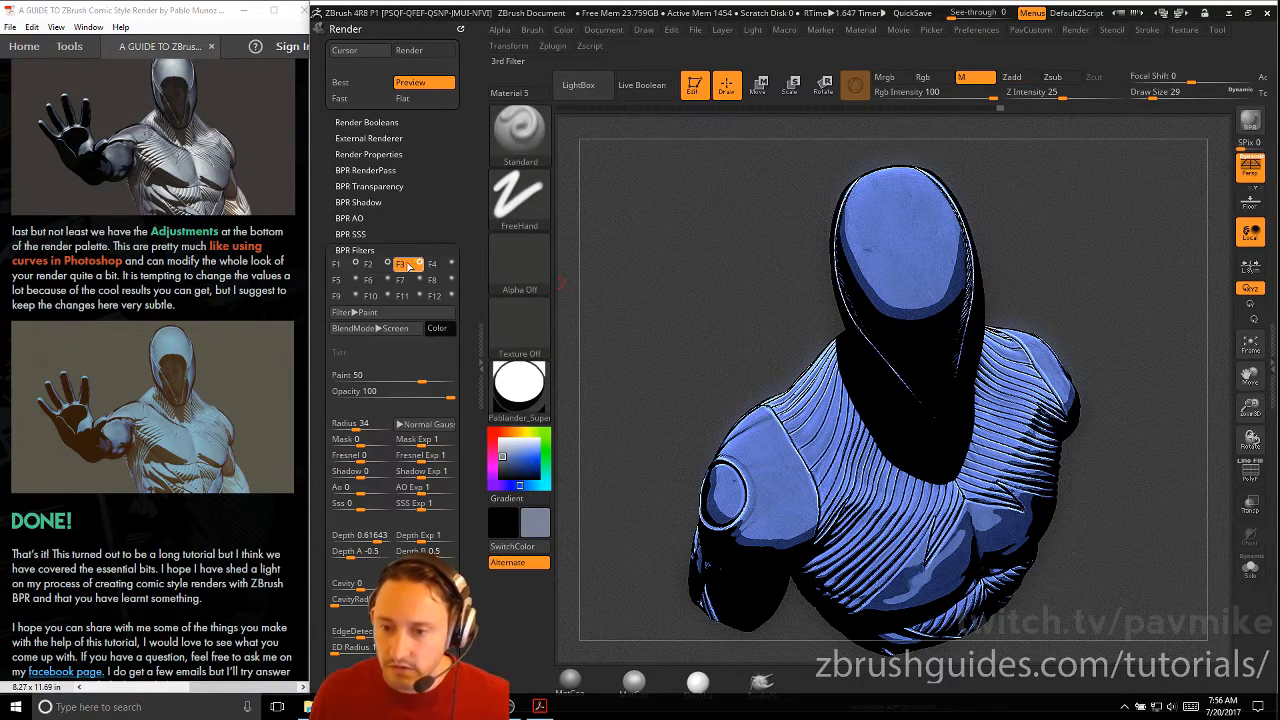
left_click(358, 312)
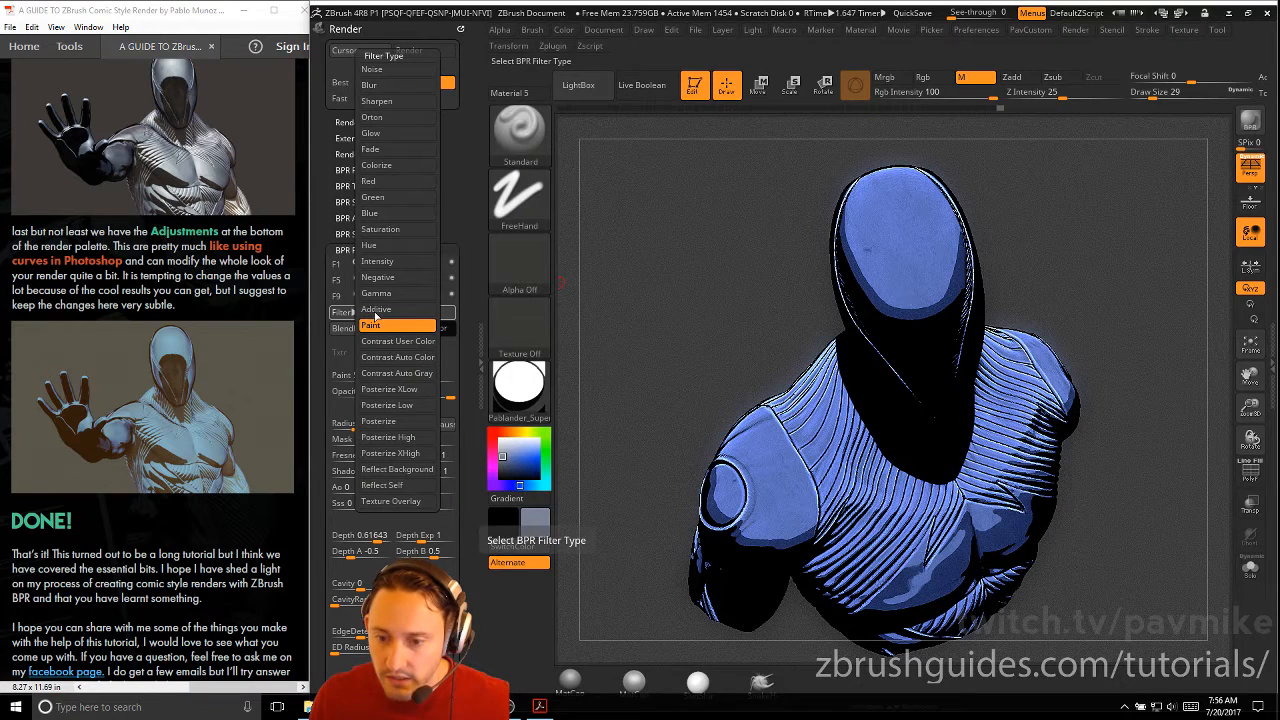
left_click(380, 422)
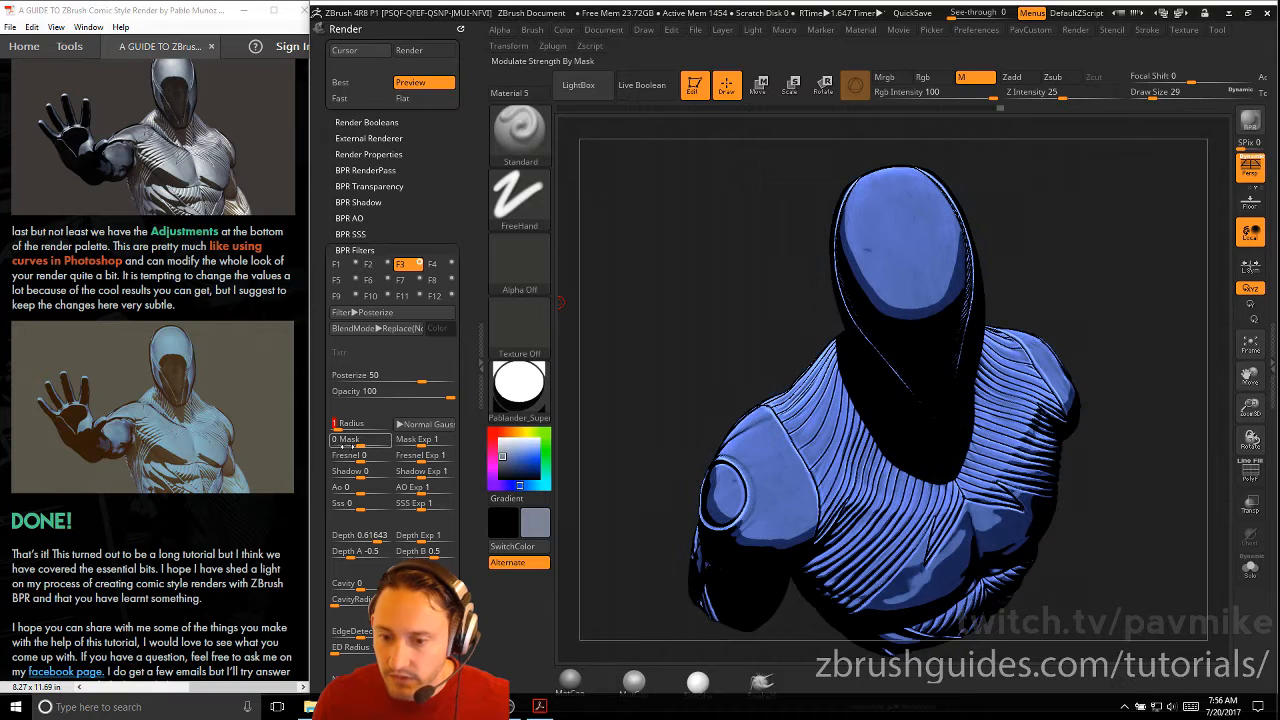
left_click(360, 538)
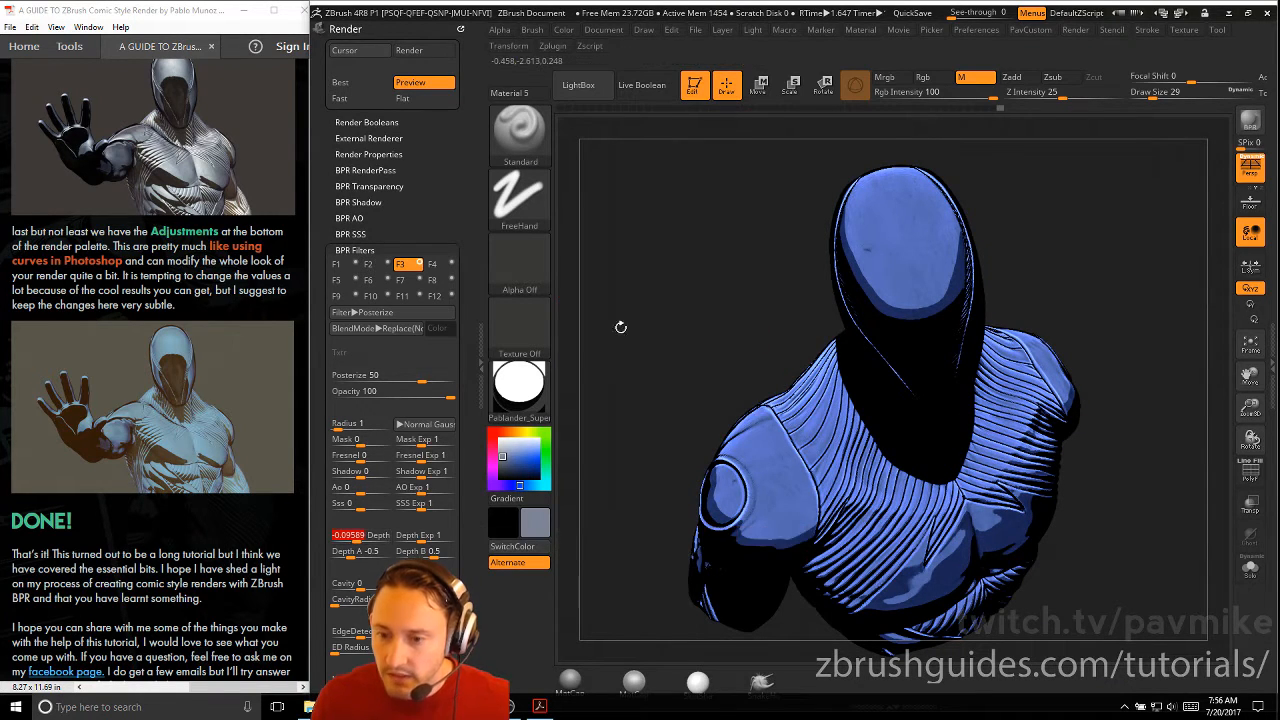
Step: Try several positive and negative Posterize strengths on the F3 filter and settle on 4
left_click(396, 381)
mouse_move(396, 381)
left_mouse_down()
mouse_move(443, 380)
mouse_move(411, 378)
left_mouse_up()
left_click(427, 378)
left_click(374, 378)
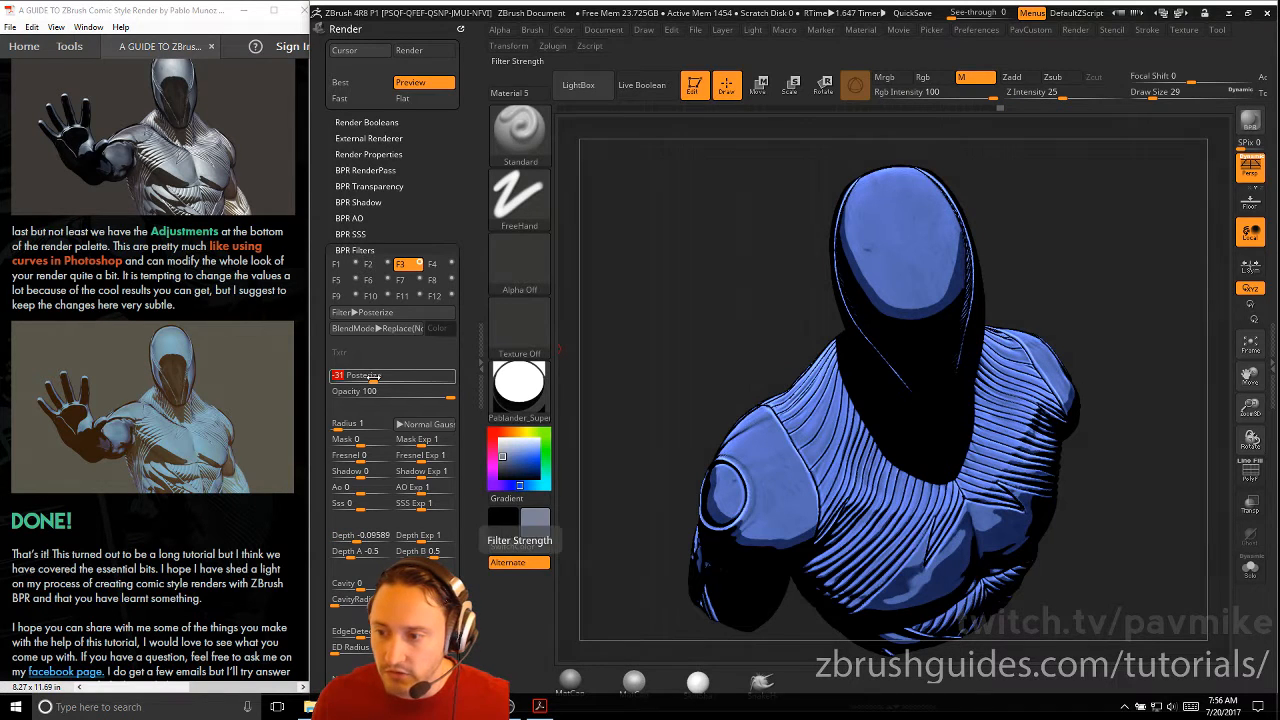
left_click(359, 380)
left_click(384, 379)
left_click(402, 379)
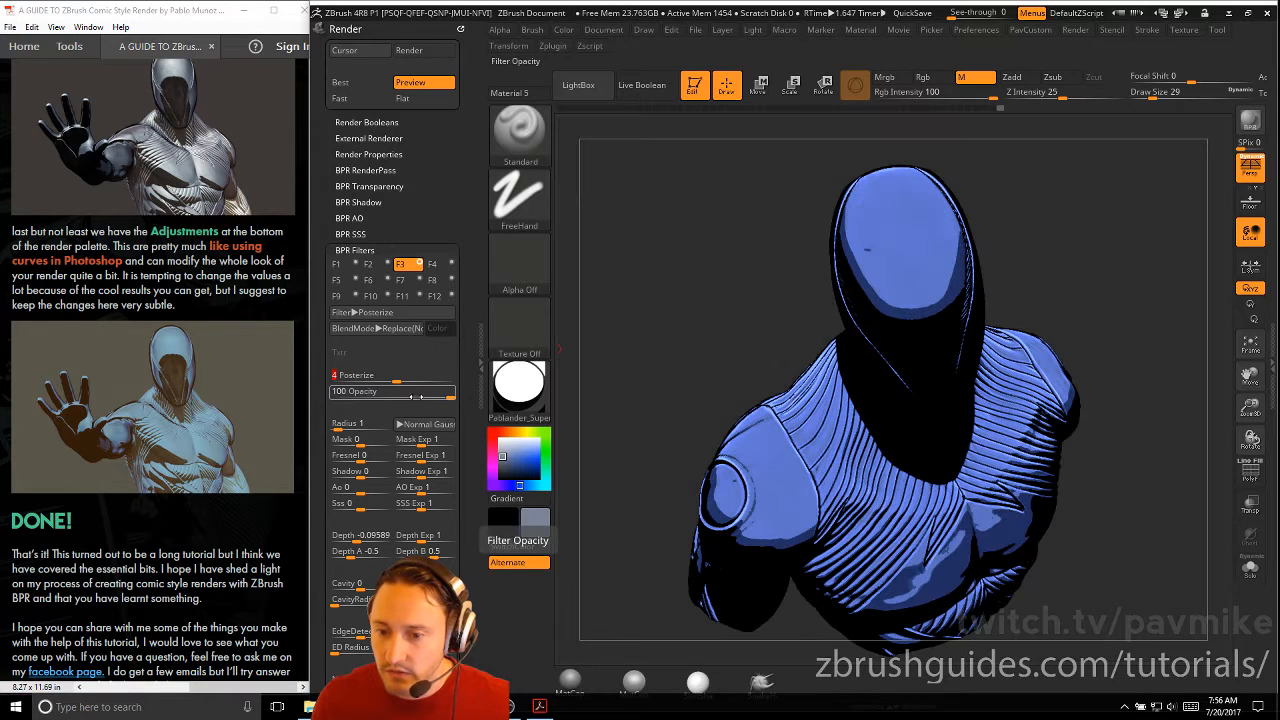
Step: Look through the guide's closing notes and its visual step-by-step pages on how the cover was created
scroll(145, 375, "down", 3)
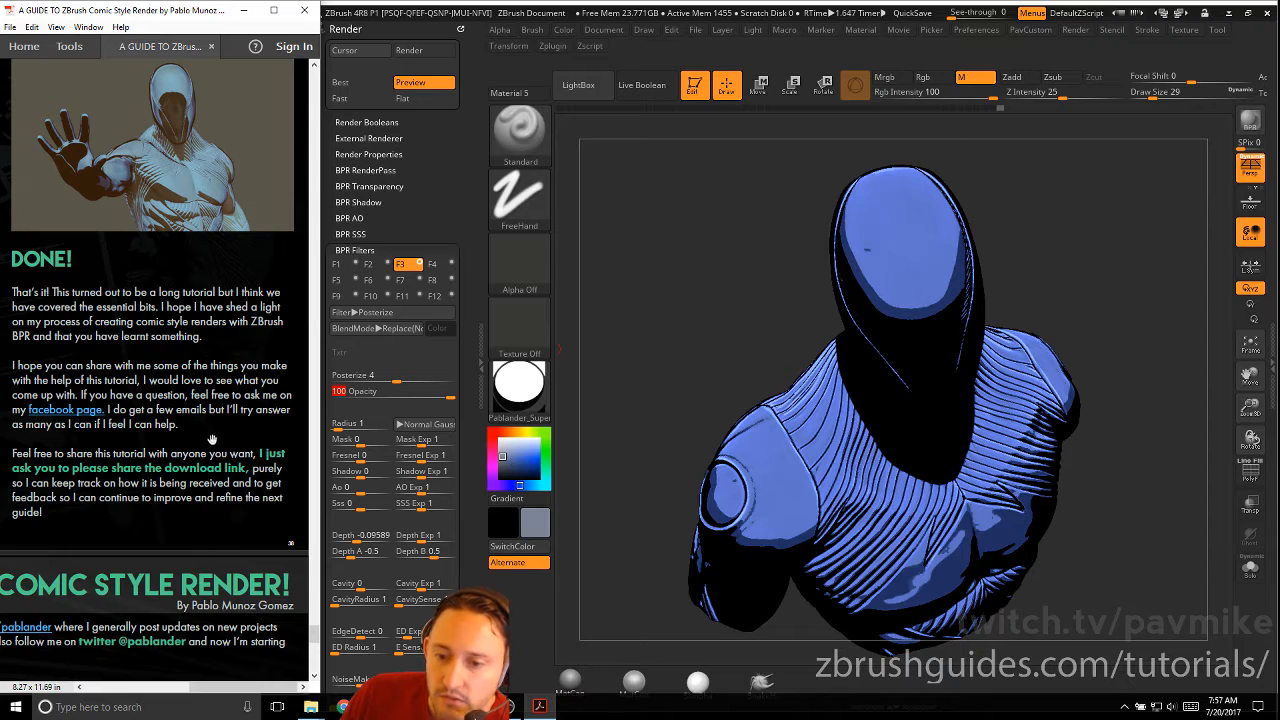
scroll(212, 439, "down", 3)
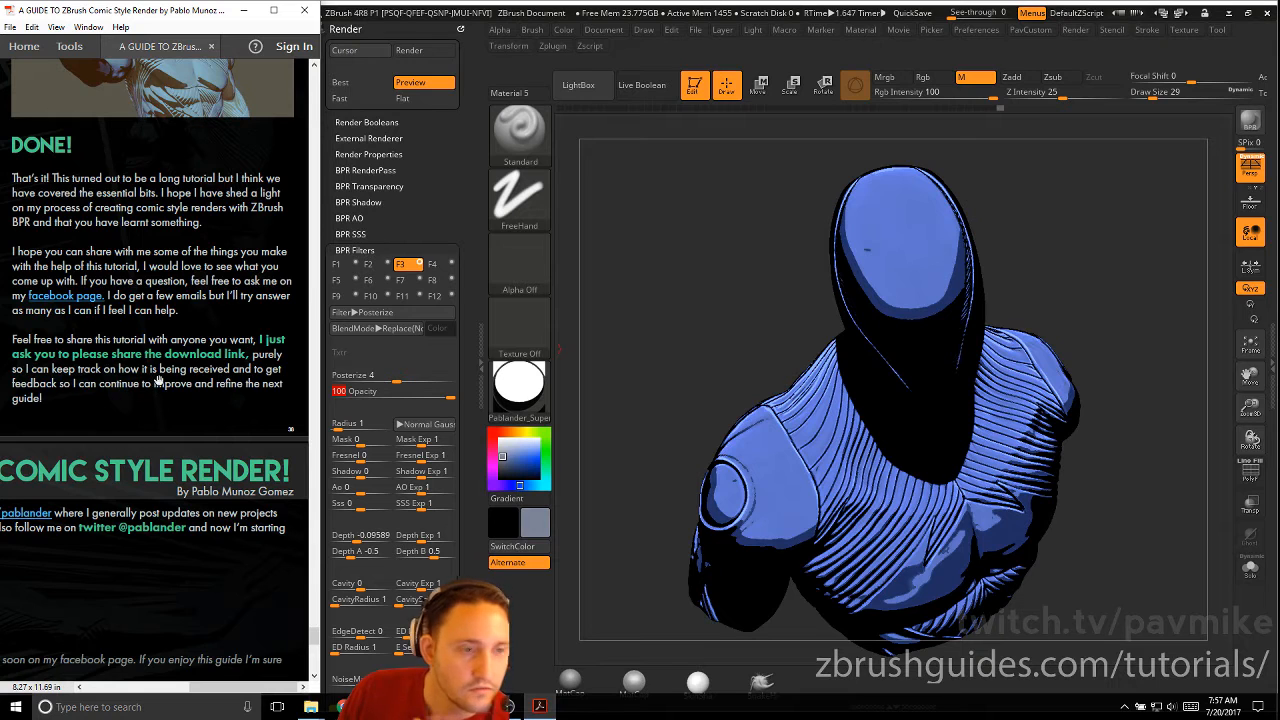
left_click_drag(62, 431, 268, 290)
left_click_drag(113, 384, 295, 323)
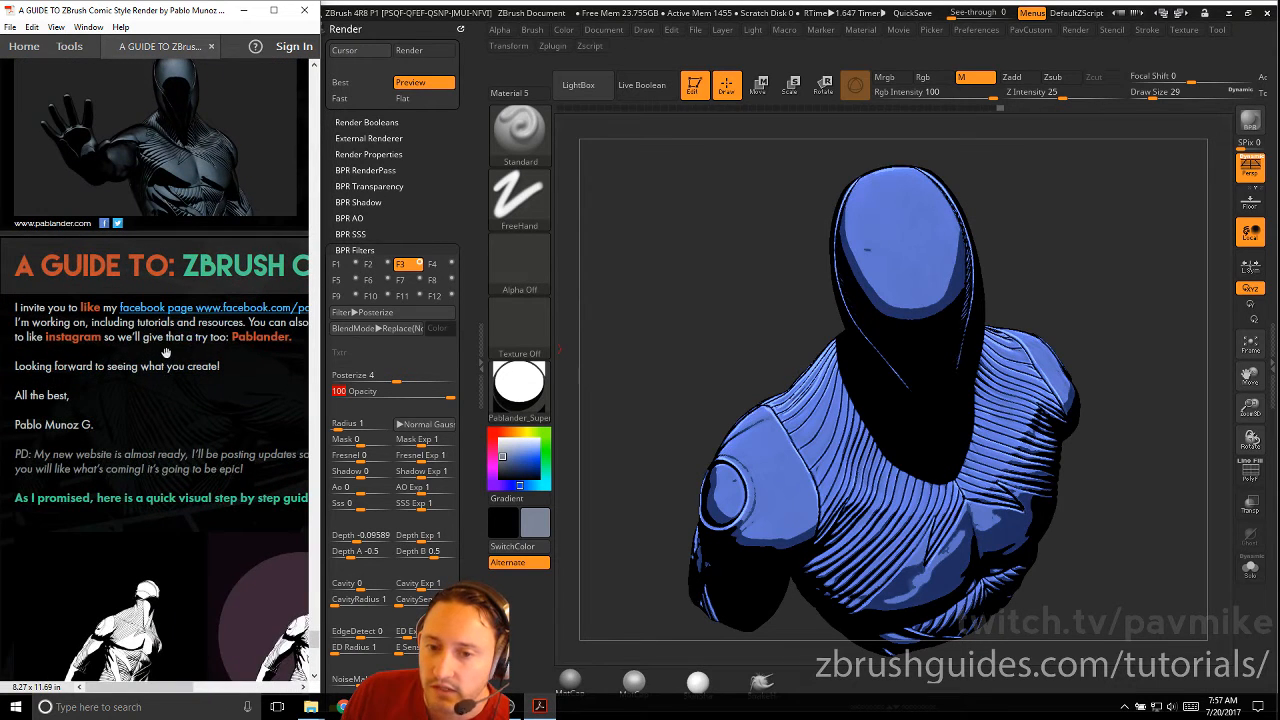
left_click_drag(230, 401, 206, 110)
left_click_drag(220, 450, 12, 197)
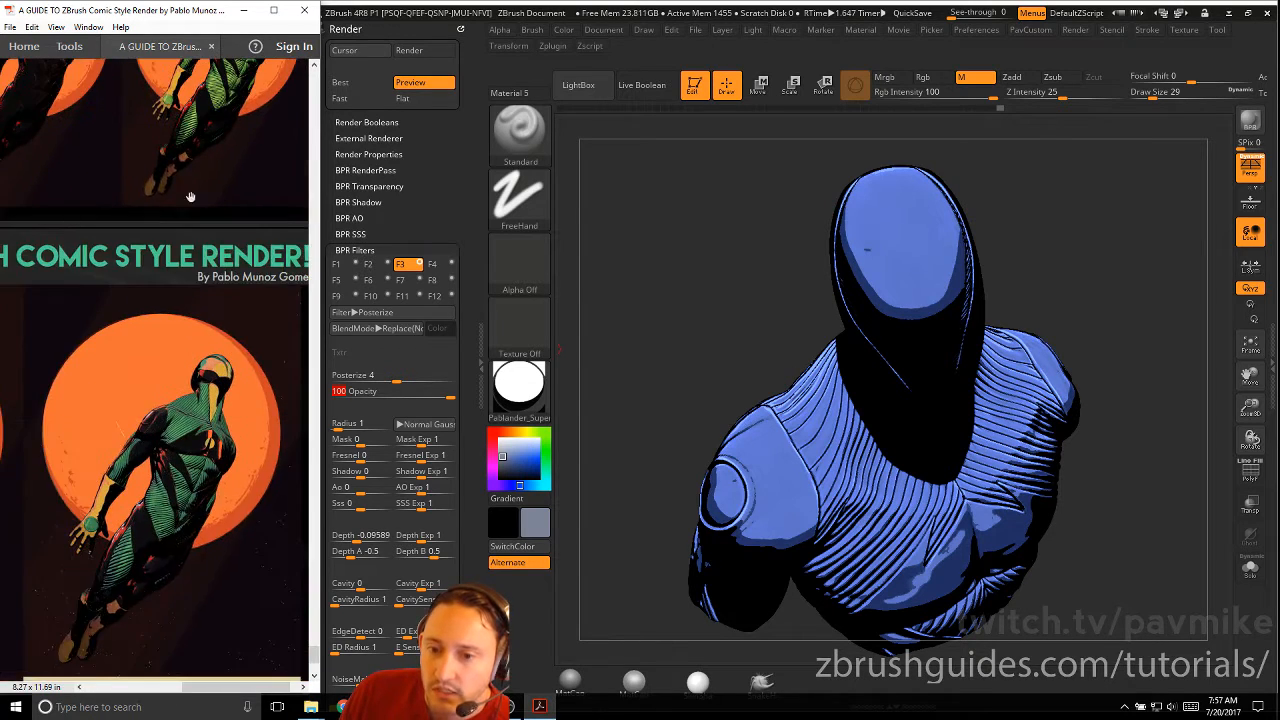
left_click_drag(188, 170, 170, 543)
left_click_drag(160, 220, 164, 534)
left_click_drag(161, 326, 229, 346)
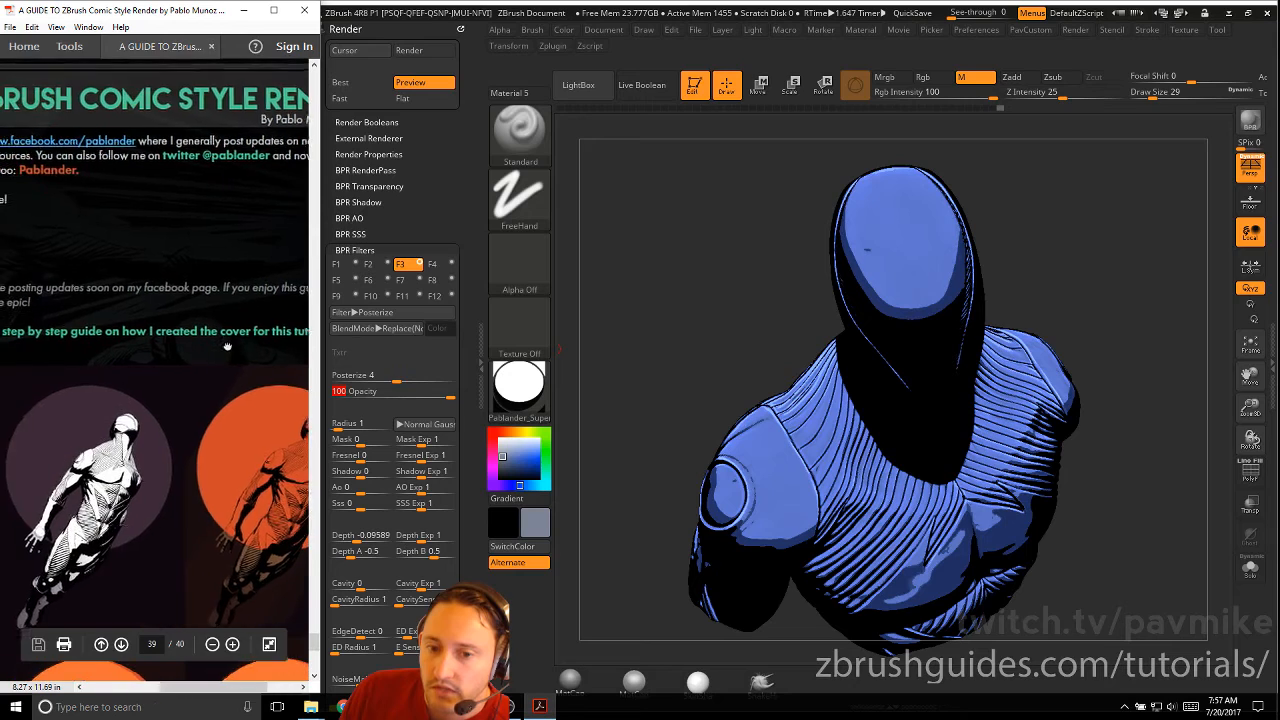
Step: Examine the remaining step-by-step images in the guide, down to the final colored versions of the flying superhero cover
left_click_drag(138, 383, 169, 203)
left_click_drag(163, 402, 177, 160)
left_click_drag(171, 347, 195, 215)
left_click_drag(136, 460, 146, 150)
left_click_drag(152, 345, 126, 126)
mouse_move(206, 343)
left_mouse_down()
mouse_move(63, 343)
mouse_move(200, 335)
left_mouse_up()
left_click_drag(66, 330, 30, 264)
left_click_drag(208, 275, 50, 247)
left_click_drag(136, 402, 155, 371)
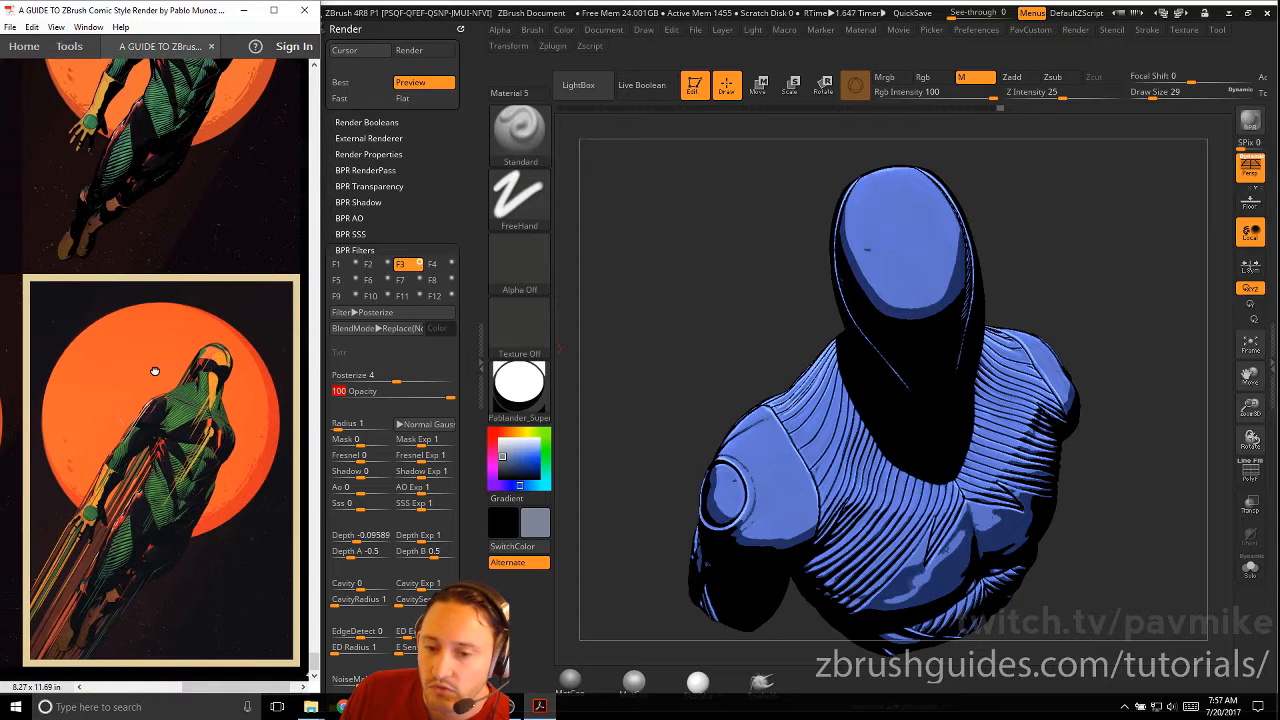
left_click_drag(230, 435, 220, 483)
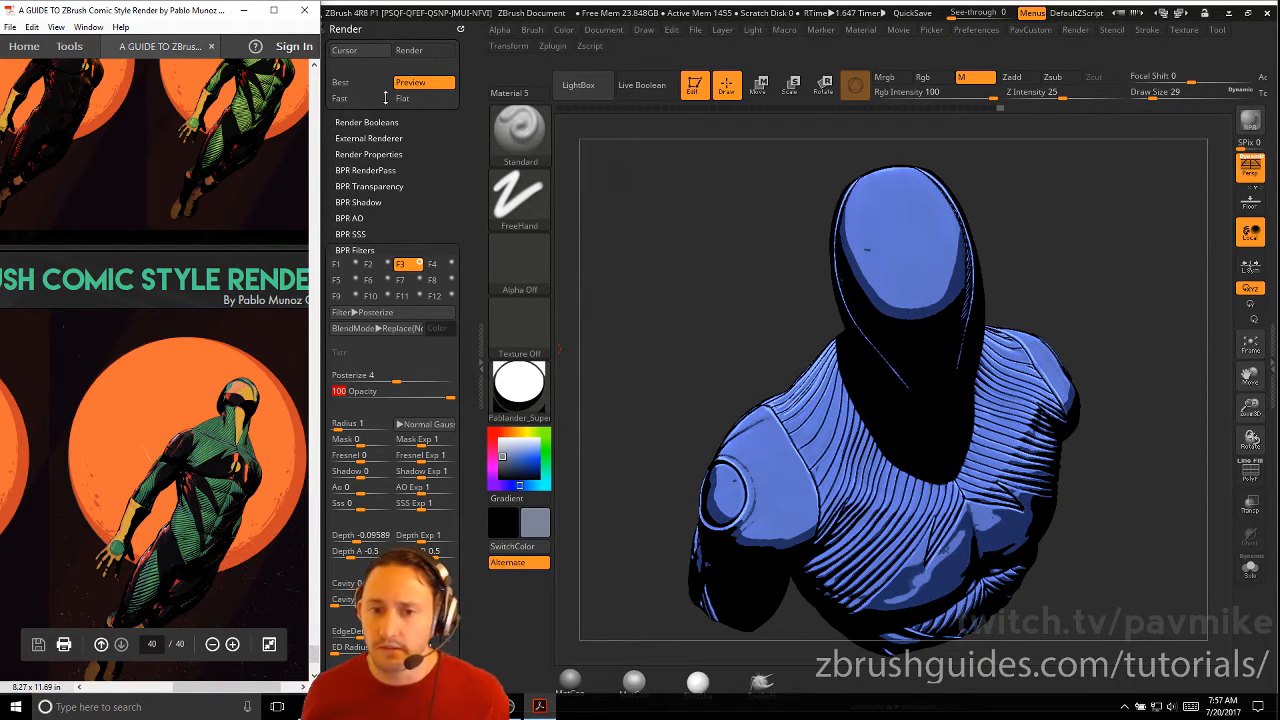
Step: Turn the bust to a frontal view and replace the docked Render settings with the Light settings
left_click_drag(628, 216, 650, 230)
left_click(461, 29)
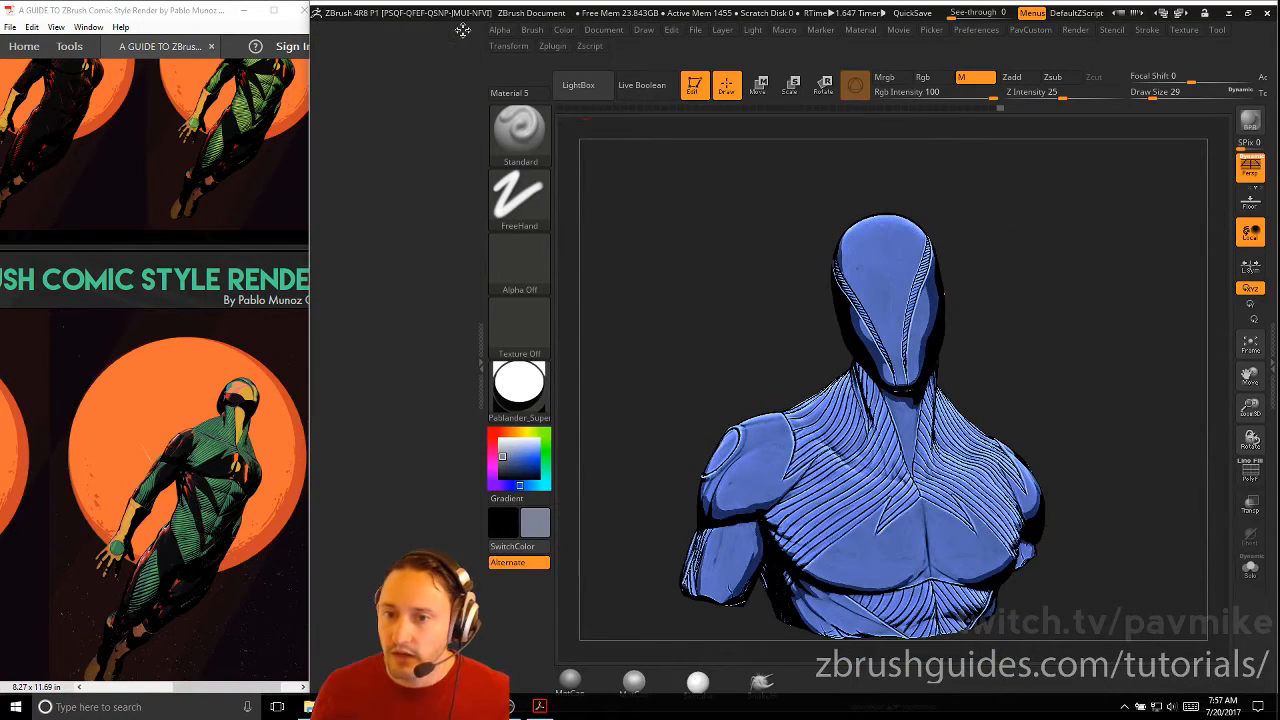
left_click(742, 32)
left_click(746, 44)
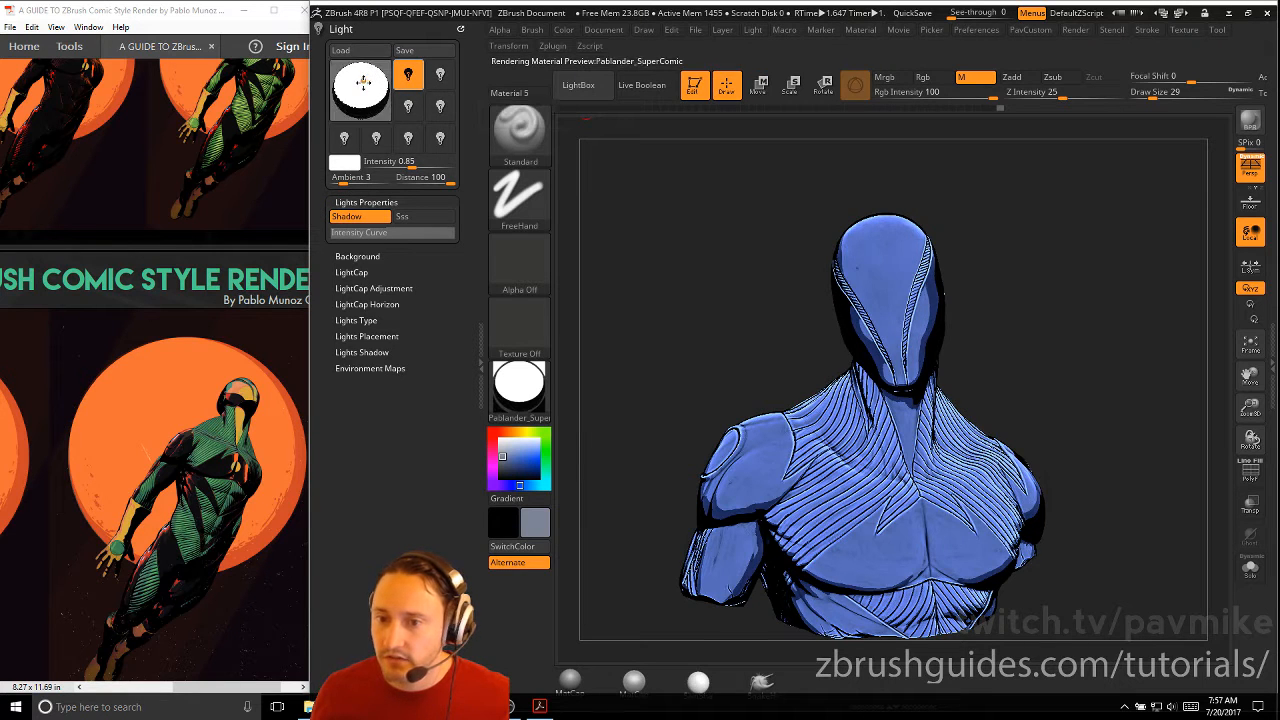
Step: Show the Tool settings, choose the red Pablander comic material and fill the bust with it in Mrgb mode
left_click(518, 380)
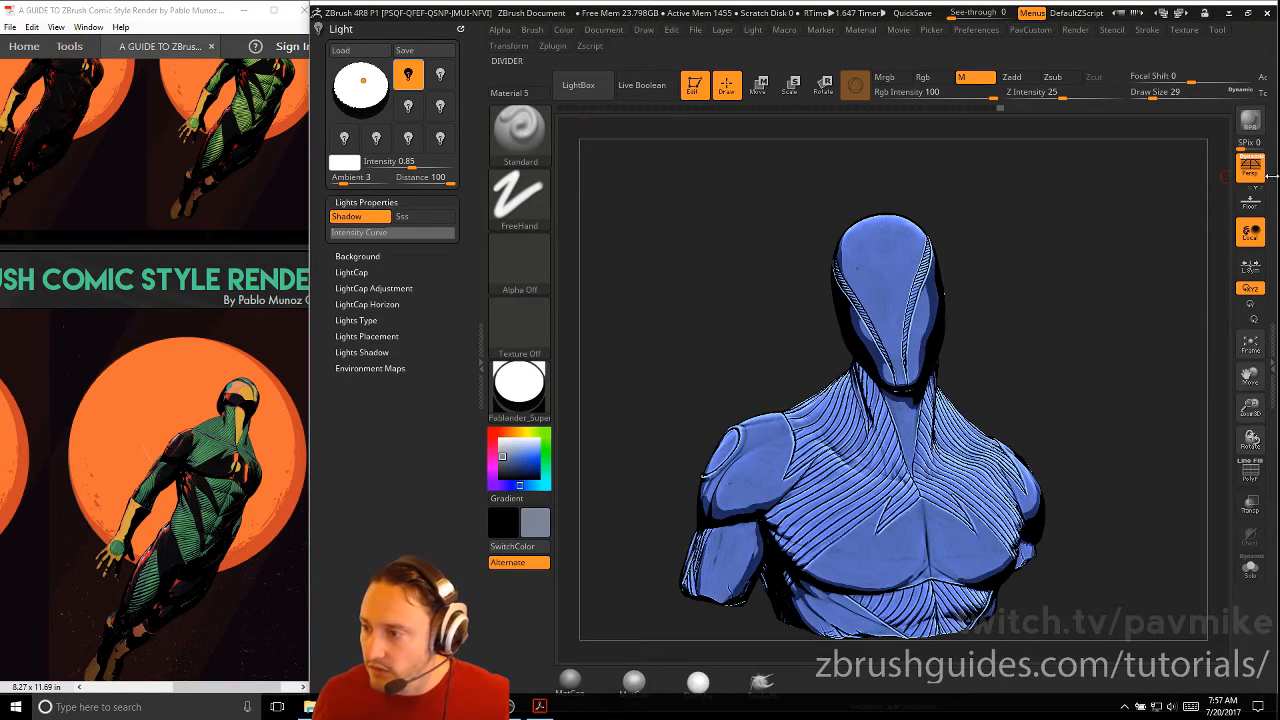
left_click(1272, 176)
left_click(517, 395)
left_click(455, 308)
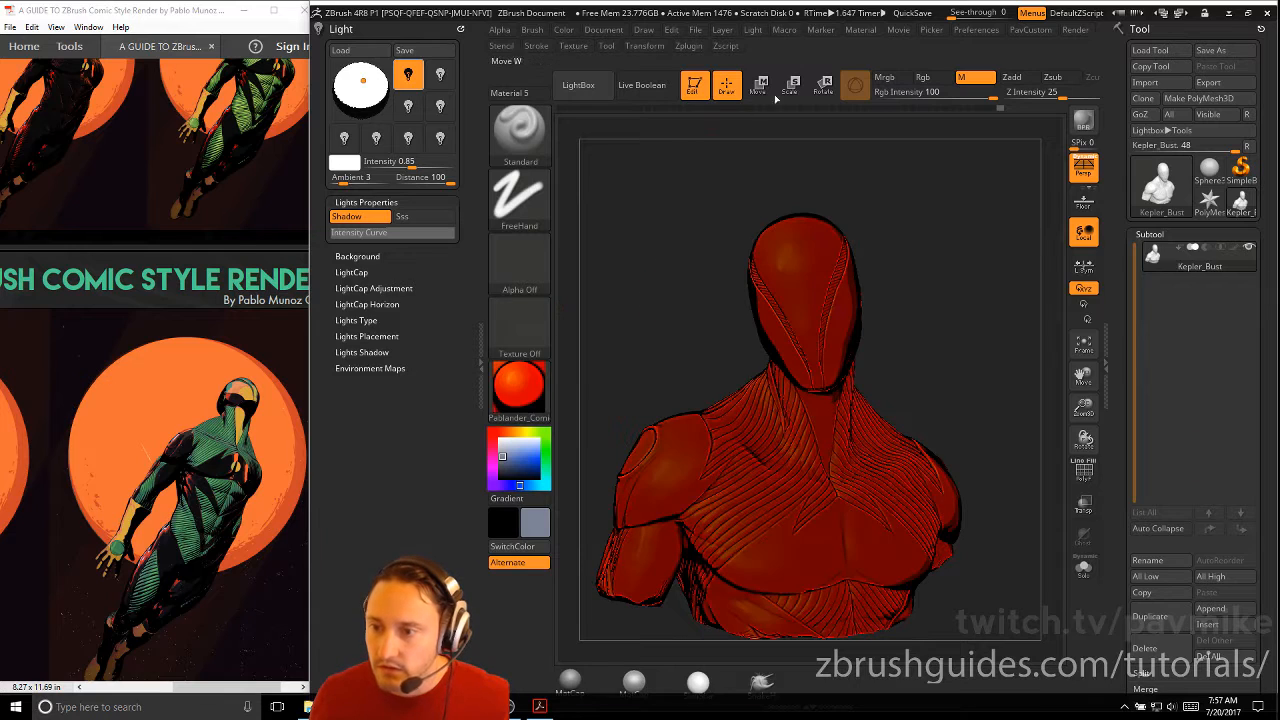
left_click(886, 80)
left_click(561, 31)
left_click(597, 314)
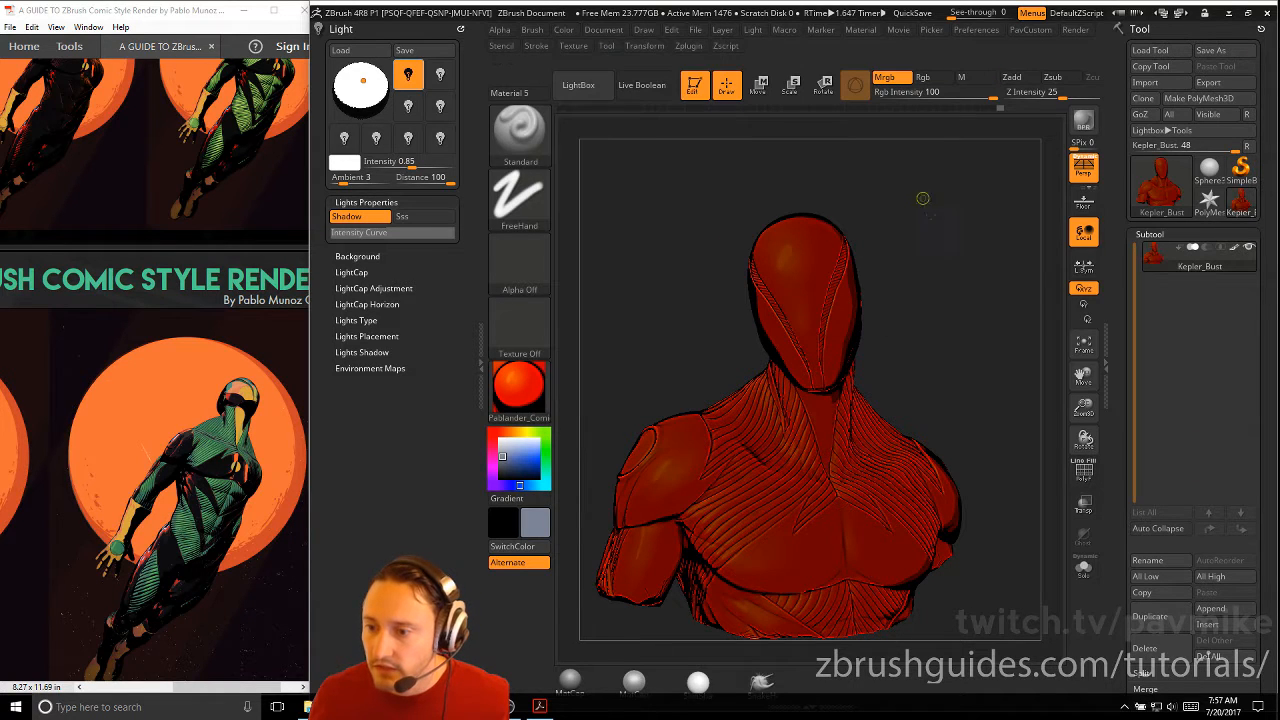
Step: Turn the bust slightly, raise the light Intensity to 2.27297 and shift the light a little to the left
left_click_drag(926, 217, 975, 245)
left_click_drag(412, 163, 425, 163)
left_click_drag(363, 80, 354, 80)
Step: Load the Pablander_SuperComic material from the LightBox material library and close LightBox
left_click(578, 86)
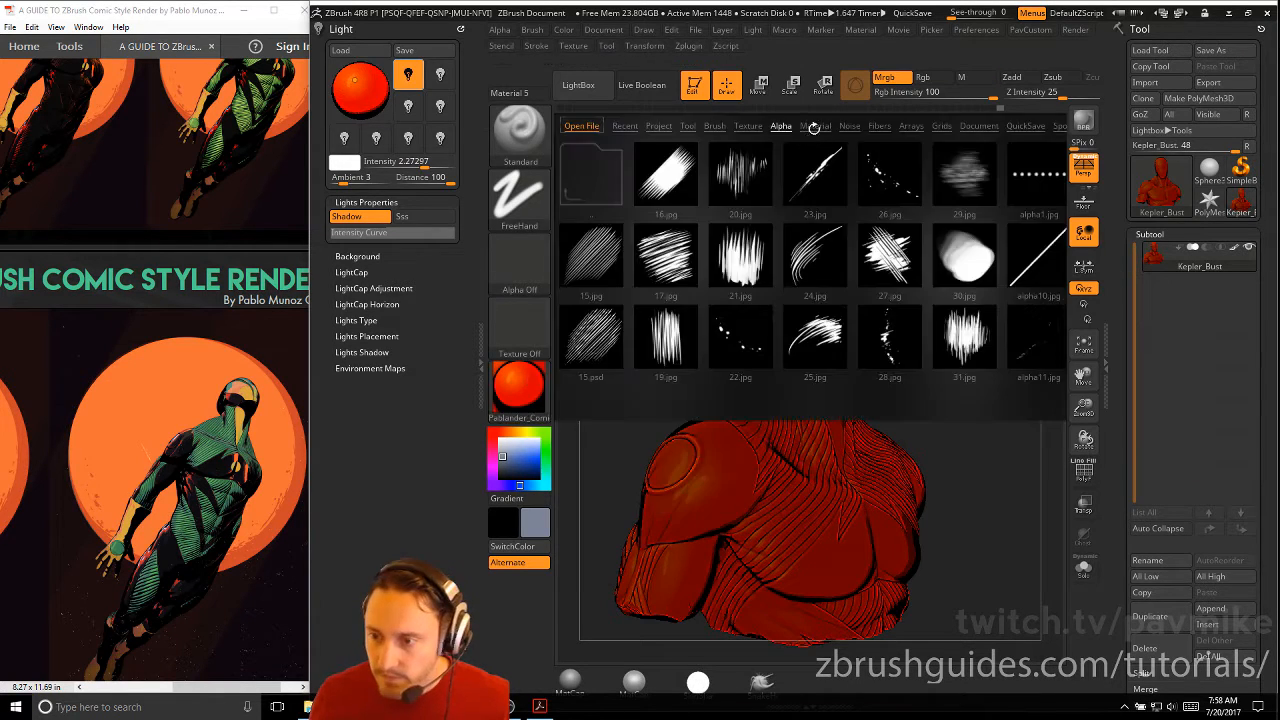
left_click(815, 126)
double_click(606, 275)
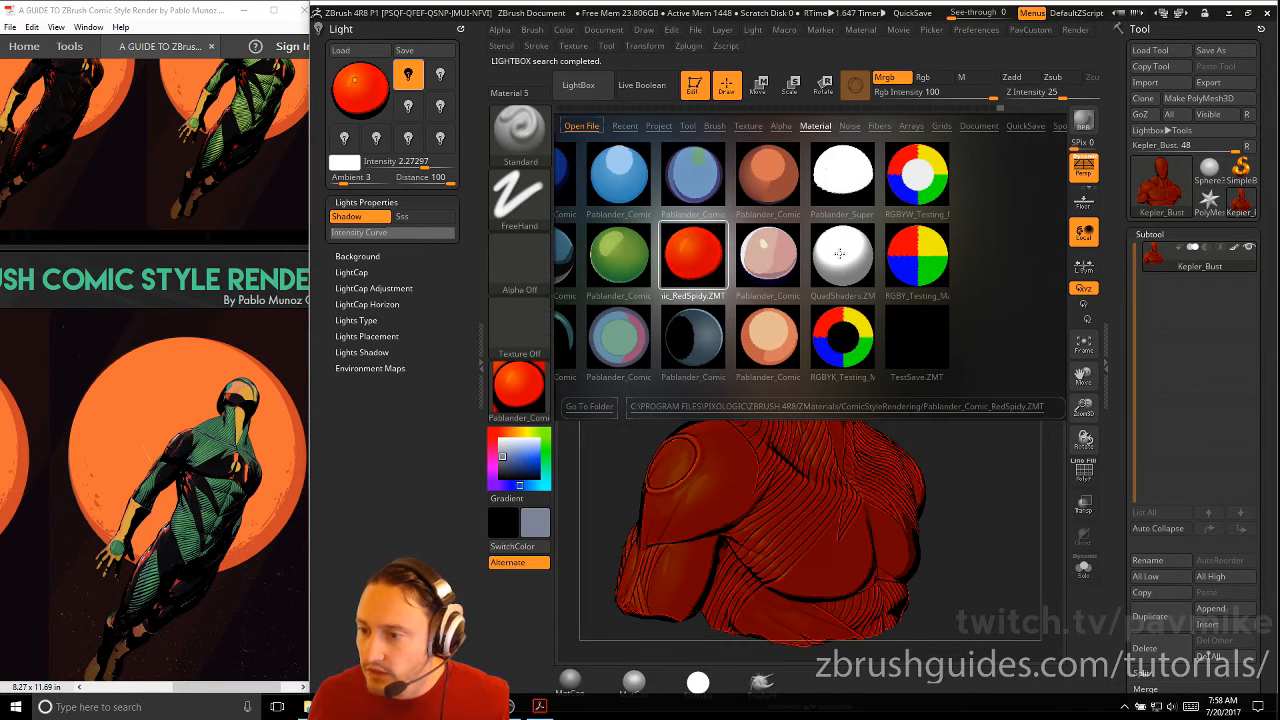
double_click(848, 177)
key("comma")
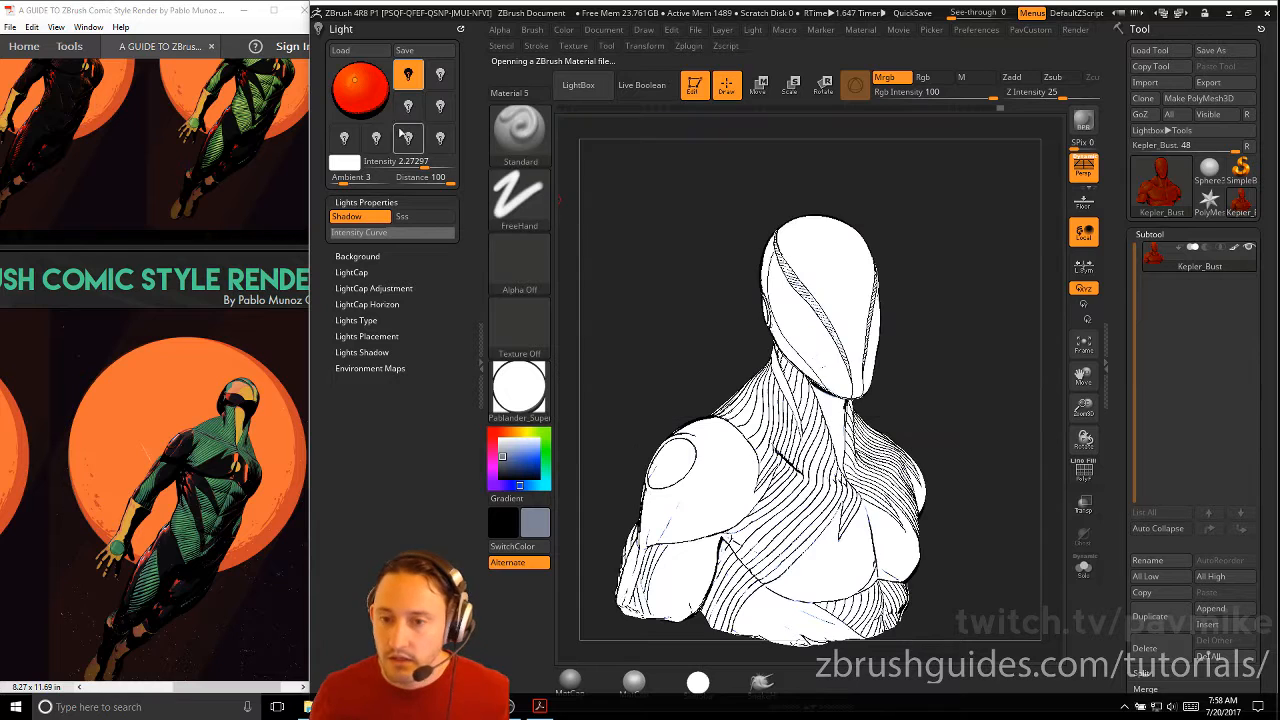
Step: Place the light near the upper-left rim of the preview sphere and set its Intensity to 0.54933
left_click(358, 70)
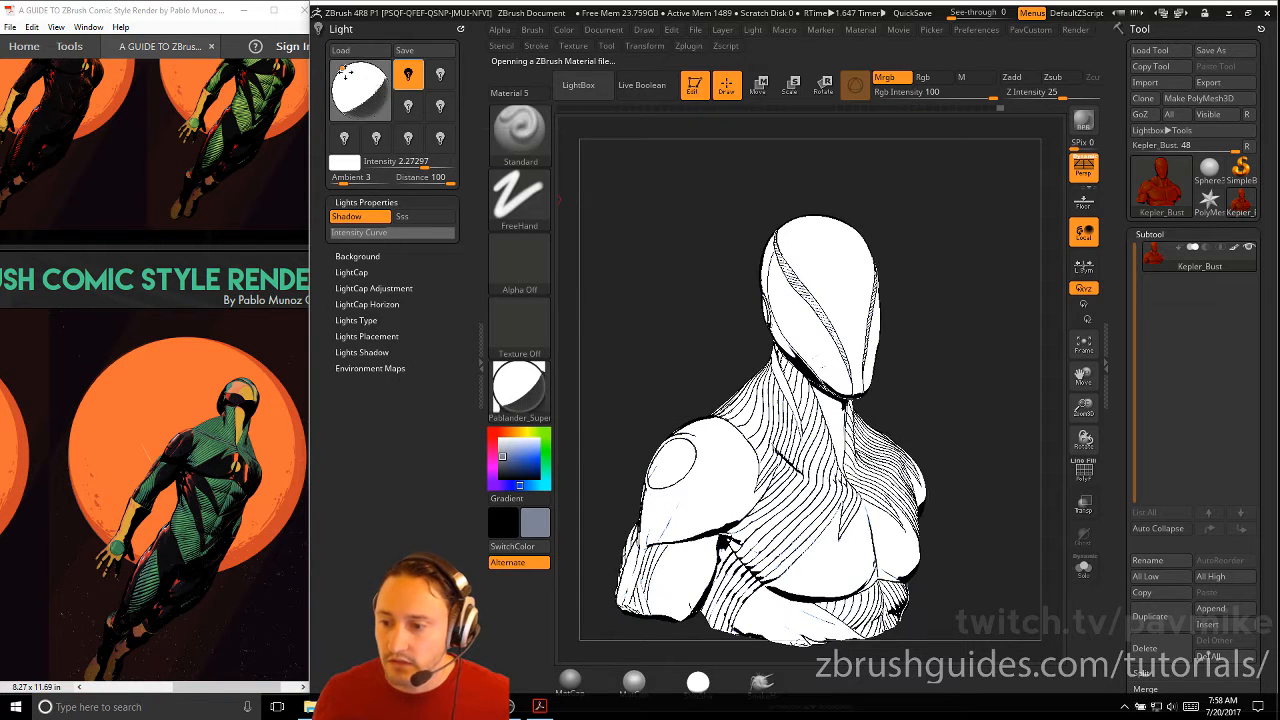
mouse_move(346, 76)
left_mouse_down()
mouse_move(352, 86)
mouse_move(338, 76)
left_mouse_up()
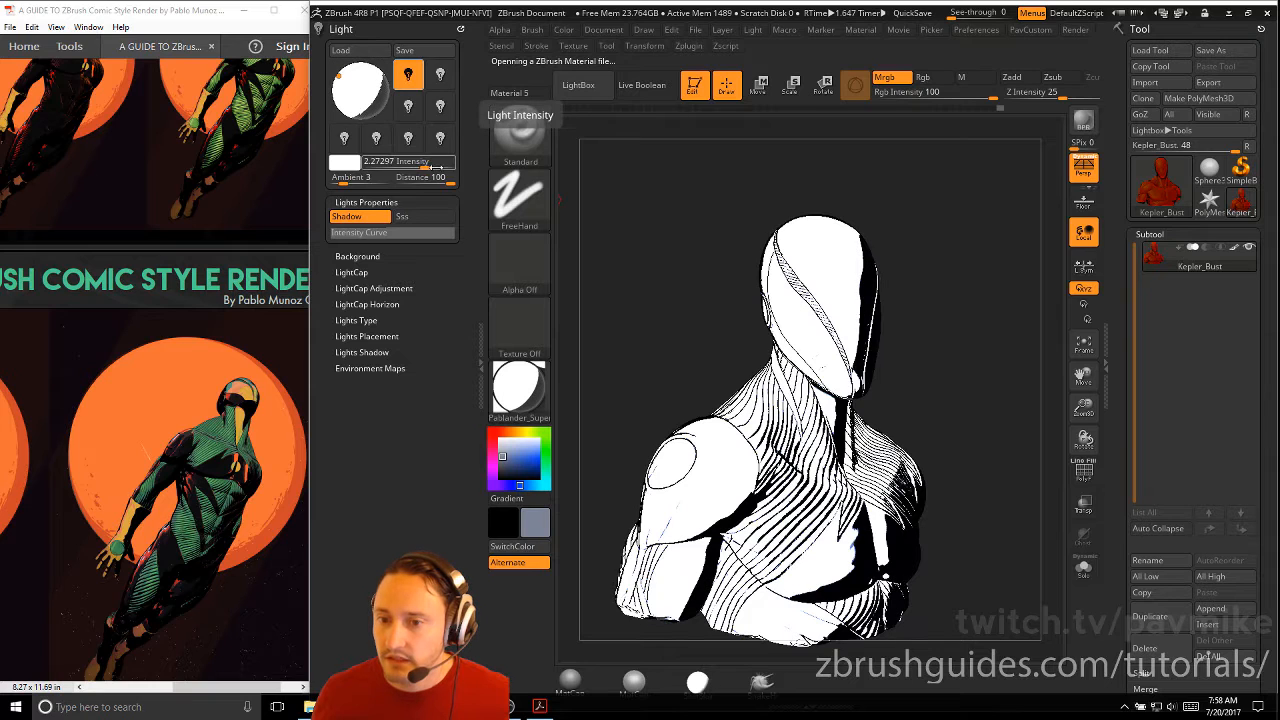
left_click(414, 164)
left_click_drag(414, 164, 408, 163)
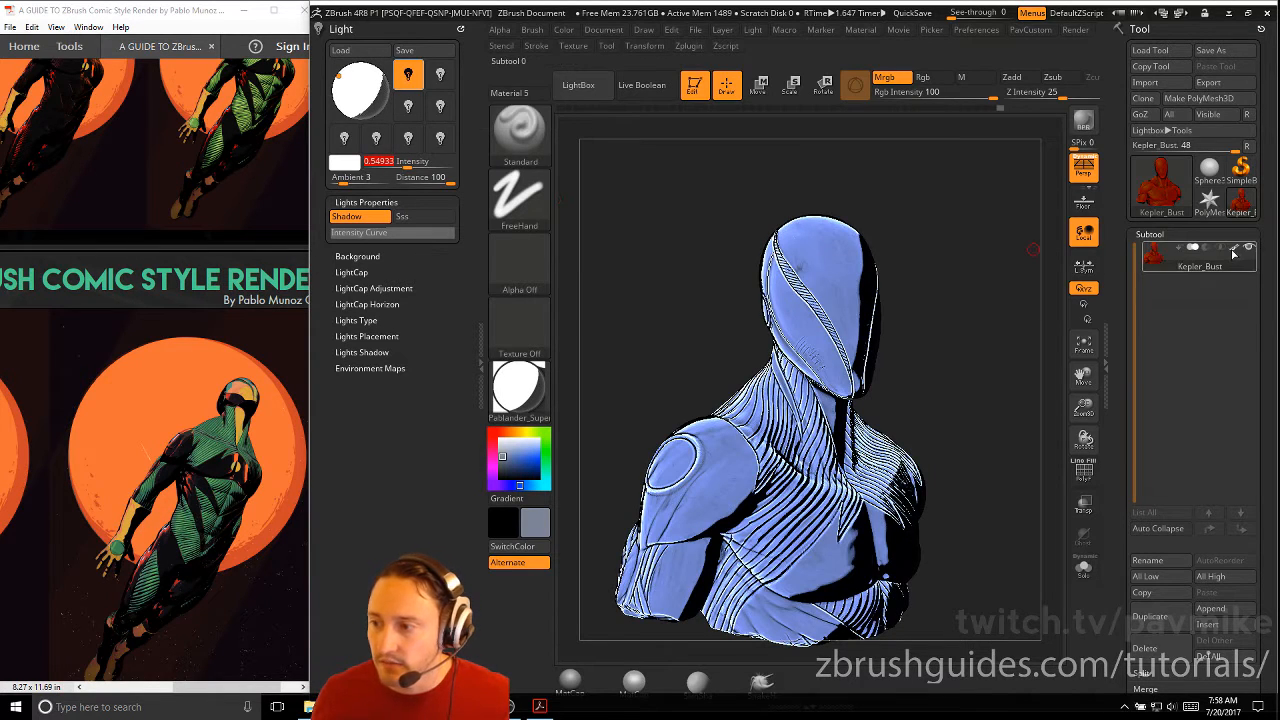
mouse_move(1234, 253)
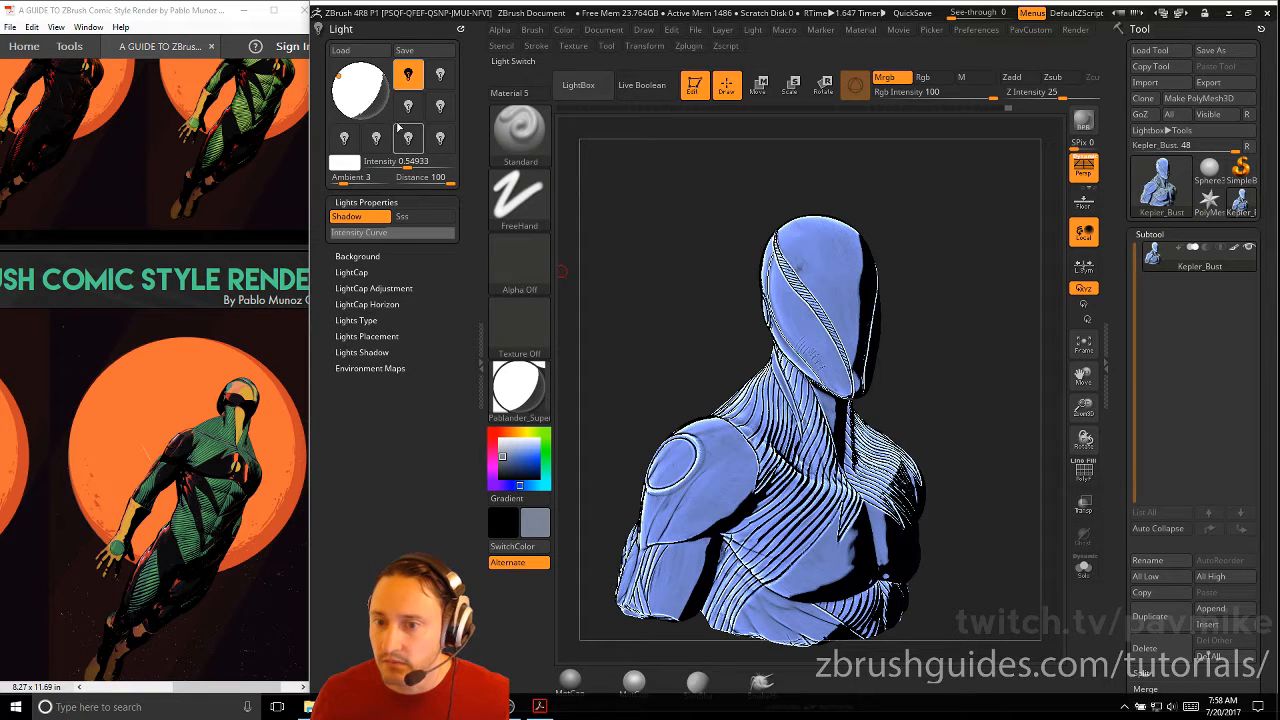
Step: Move the light higher on the preview sphere, set its Intensity to 3.5124 and expand the Lights Shadow settings
left_click(354, 88)
left_click_drag(353, 82, 344, 69)
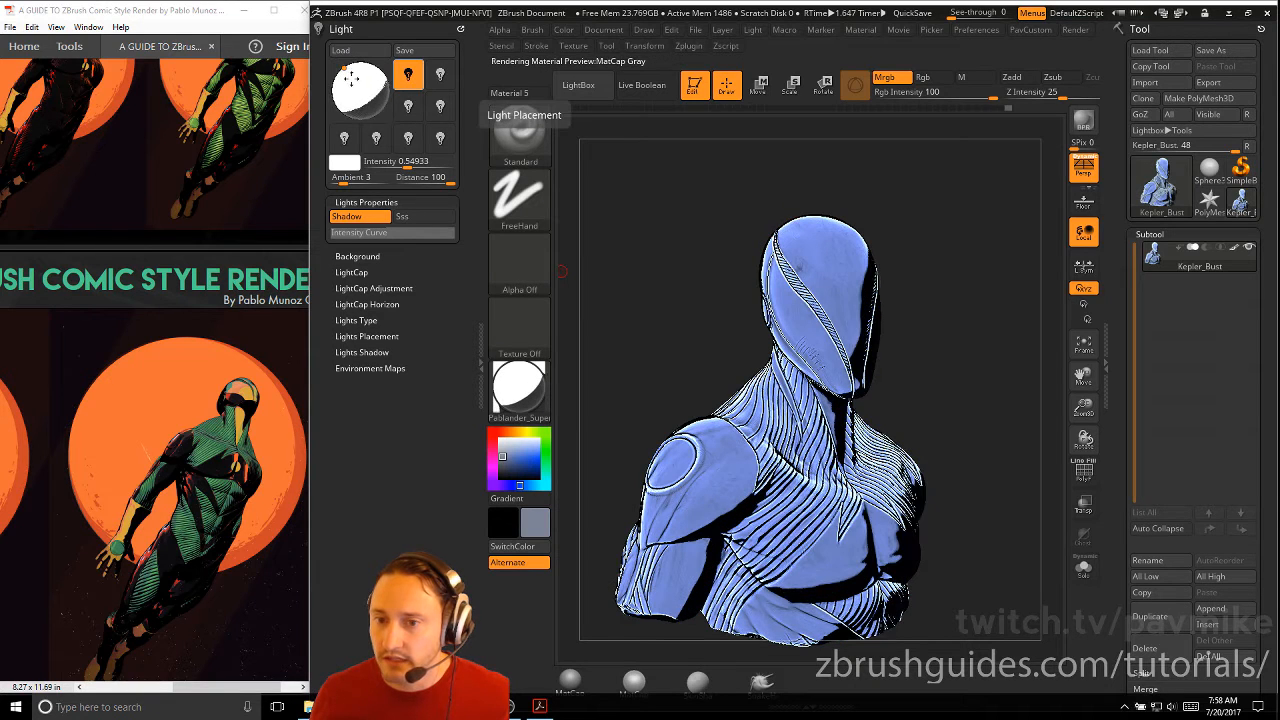
left_click_drag(402, 163, 430, 164)
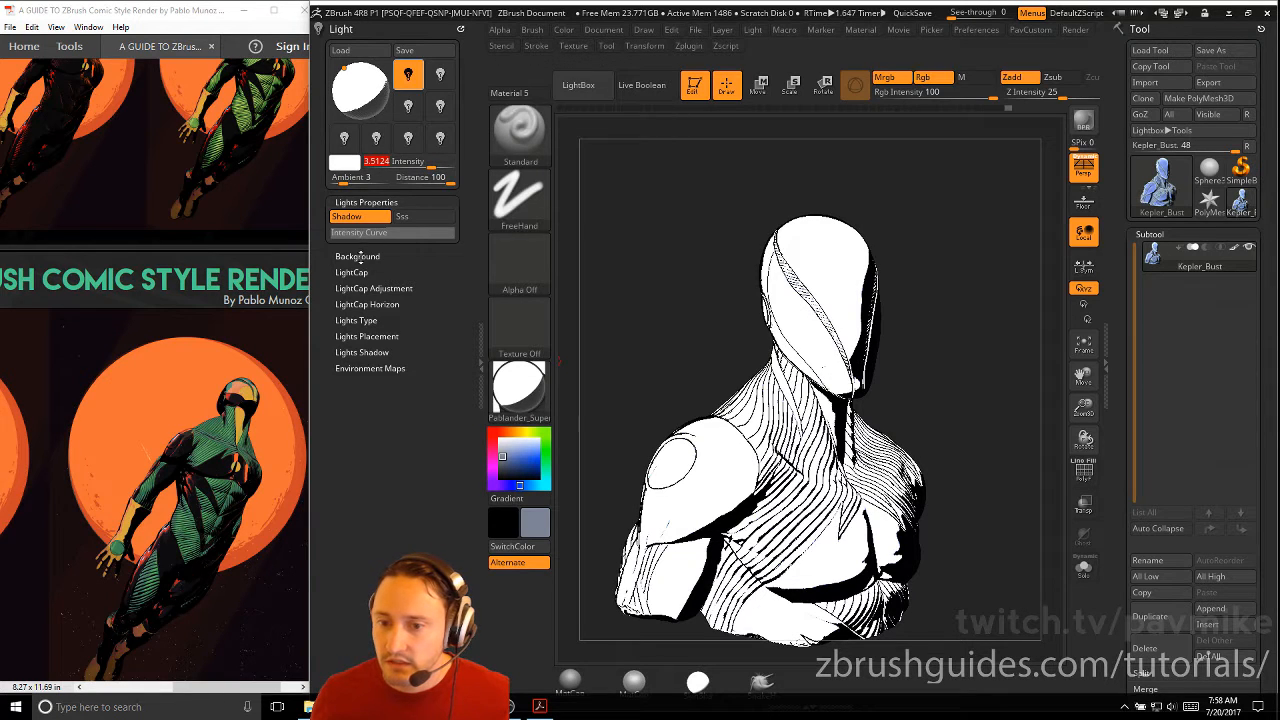
key("shift")
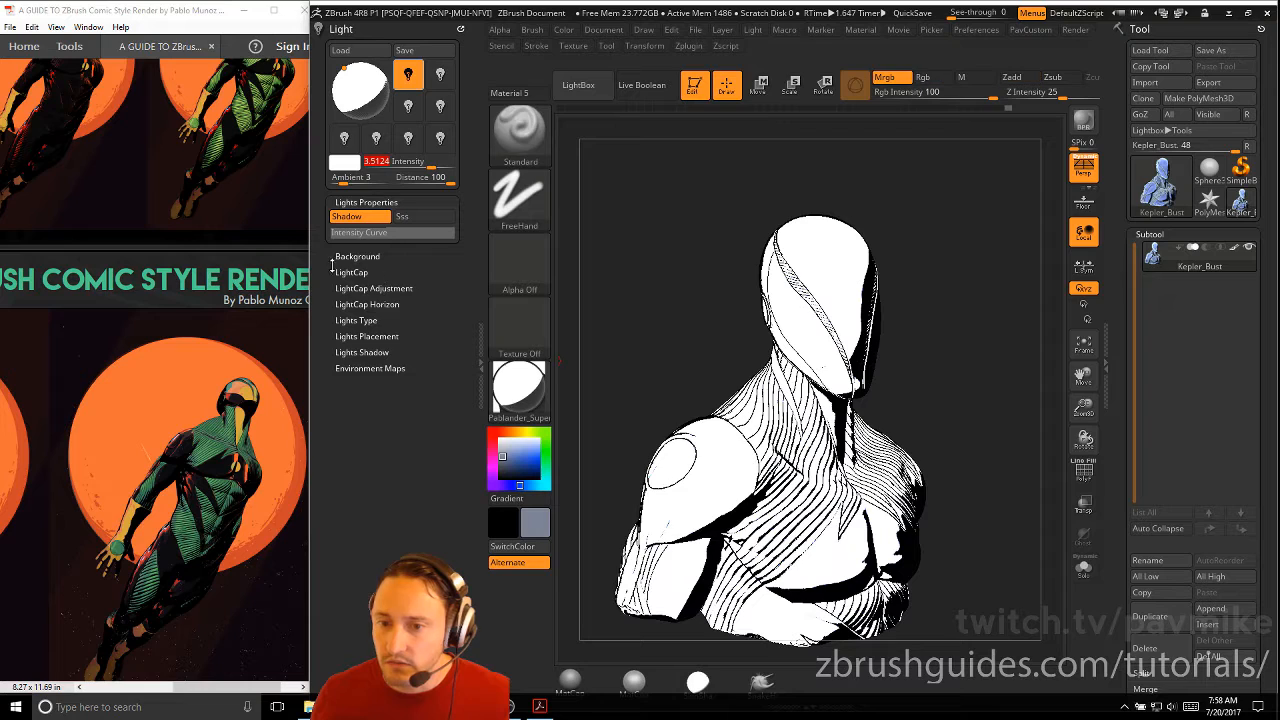
key("shift")
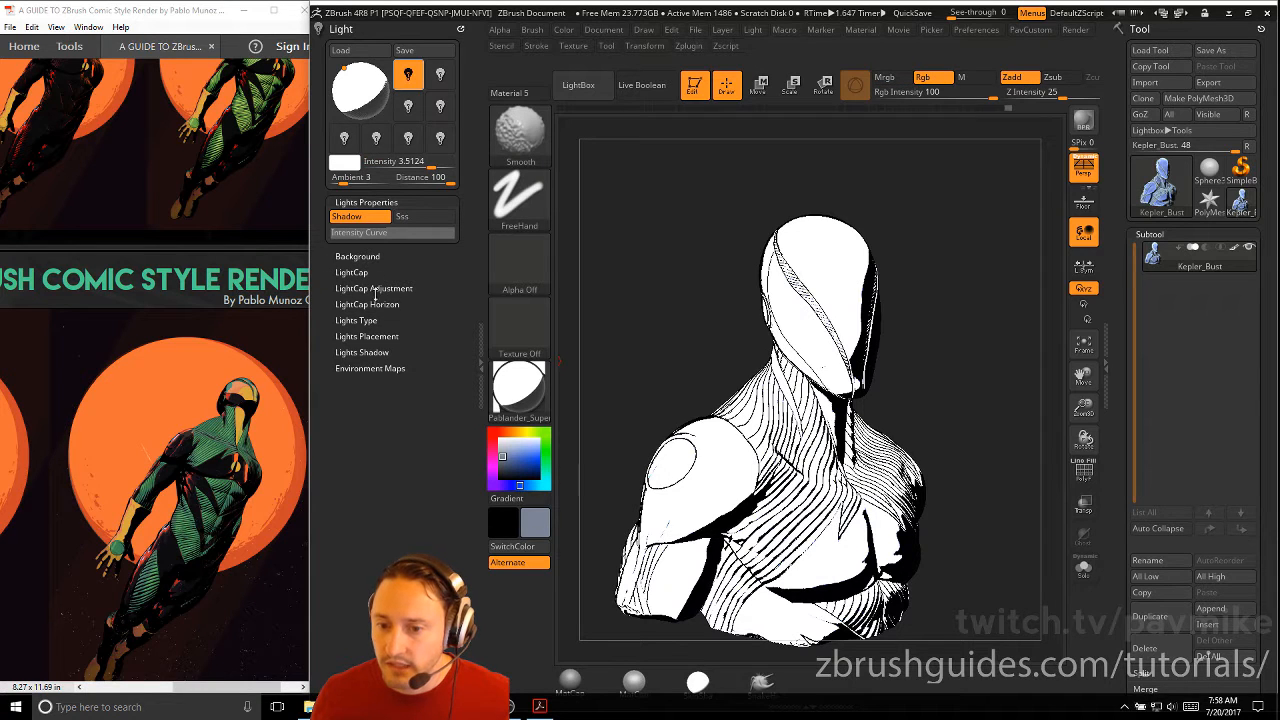
left_click(360, 353)
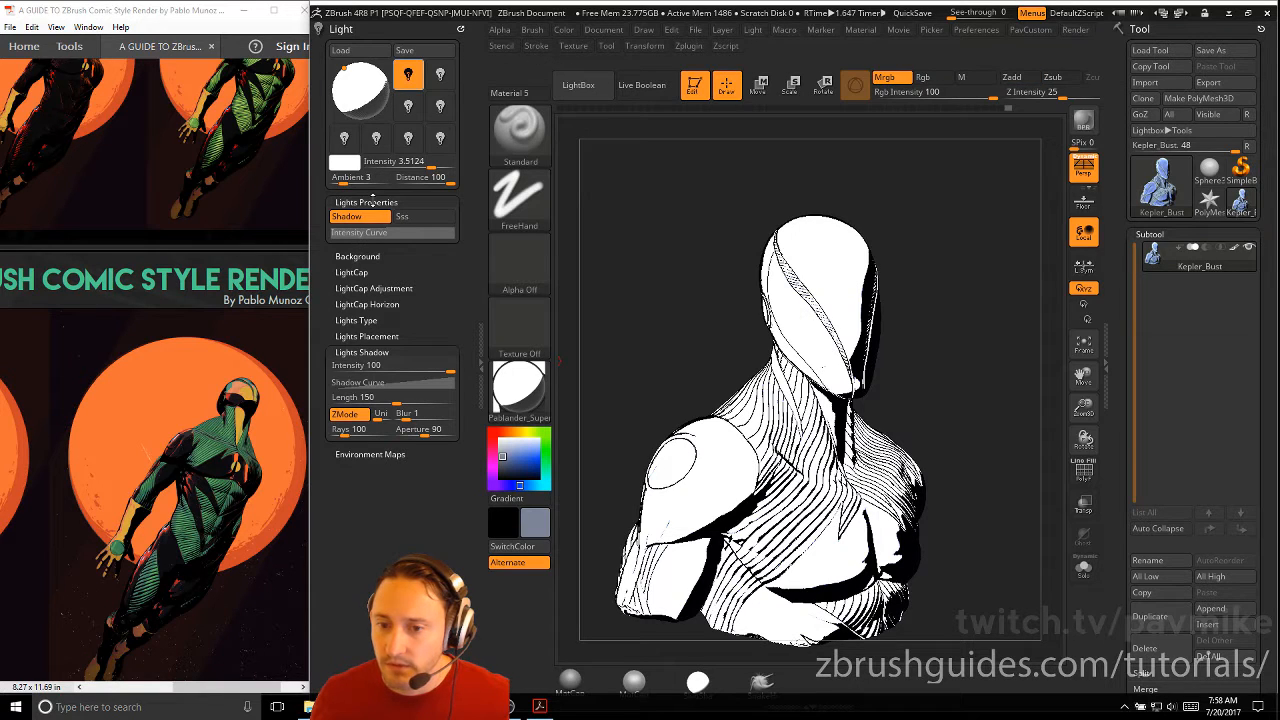
key("shift")
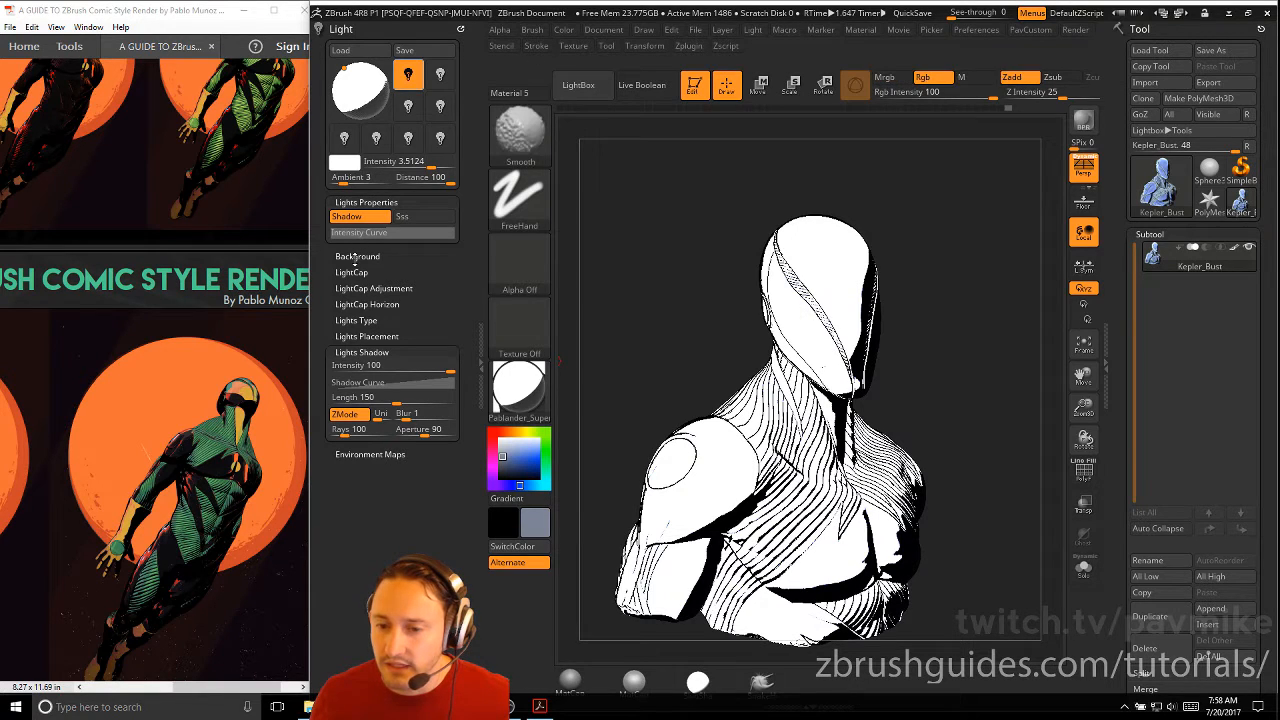
Step: Try the Radial and Point light types on the bust and return the light to Sun
left_click(355, 320)
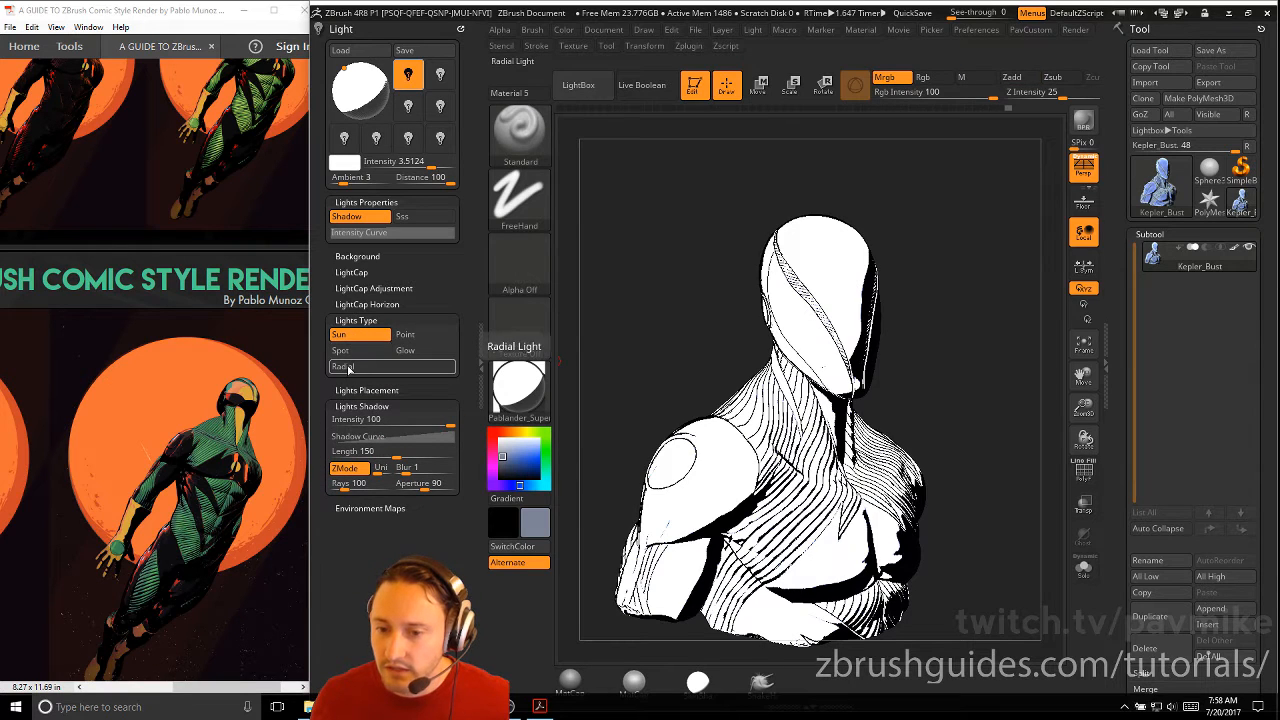
left_click(347, 367)
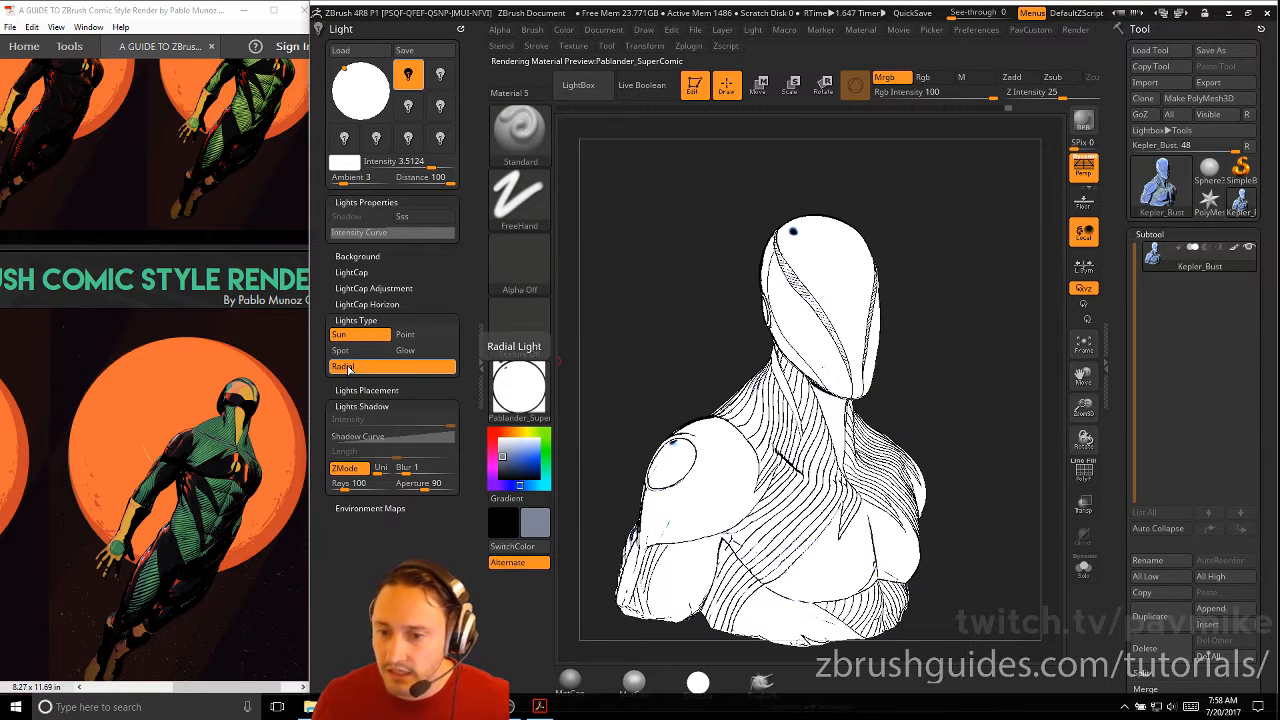
left_click(366, 91)
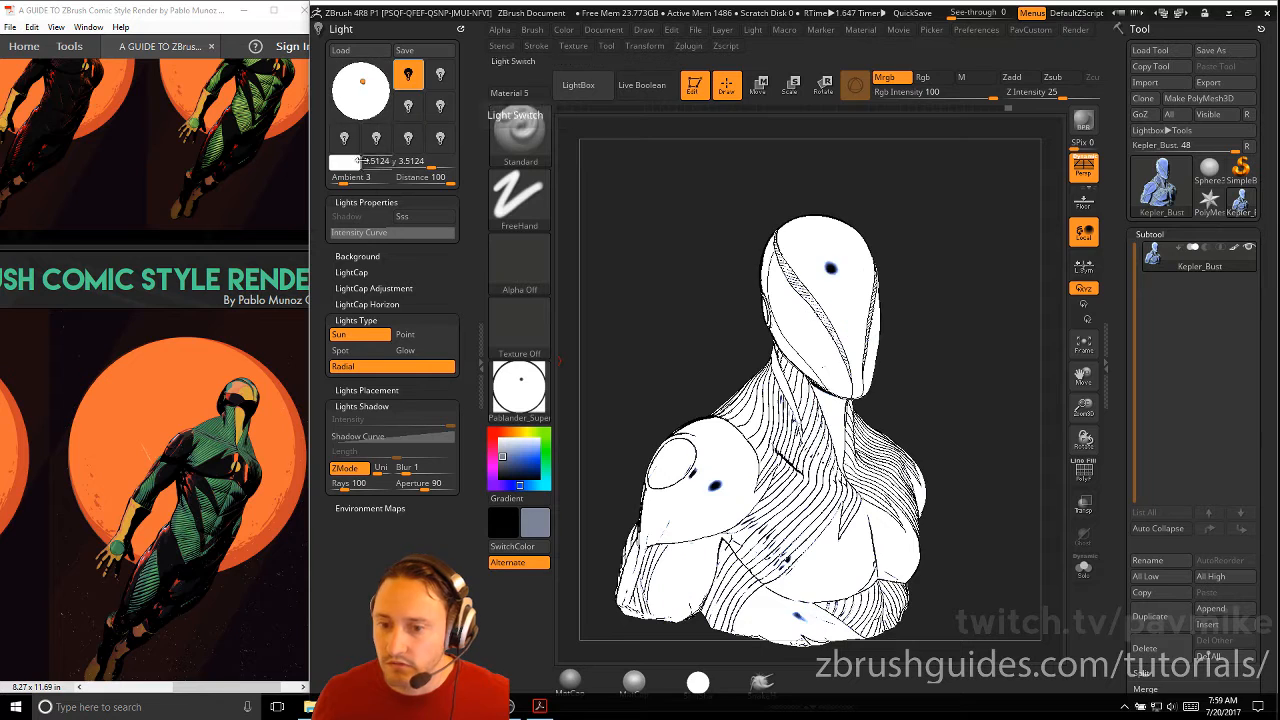
left_click(403, 335)
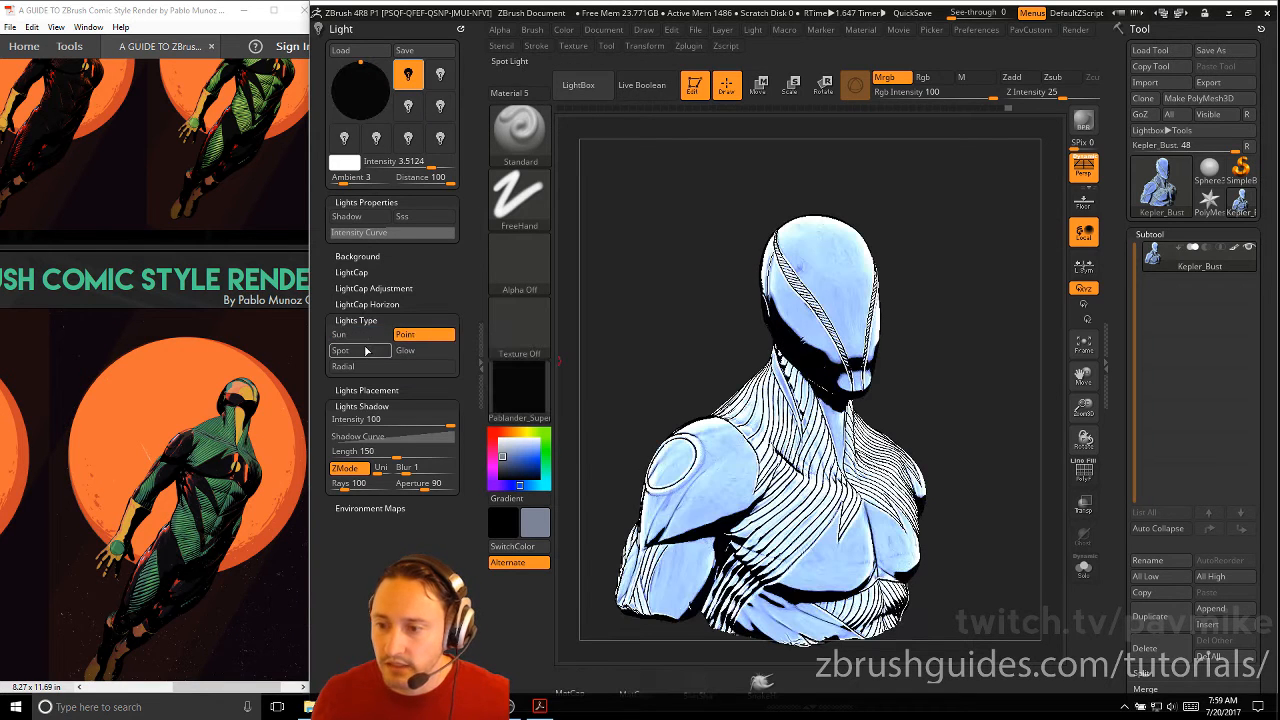
left_click(367, 351)
left_click(426, 352)
left_click(350, 349)
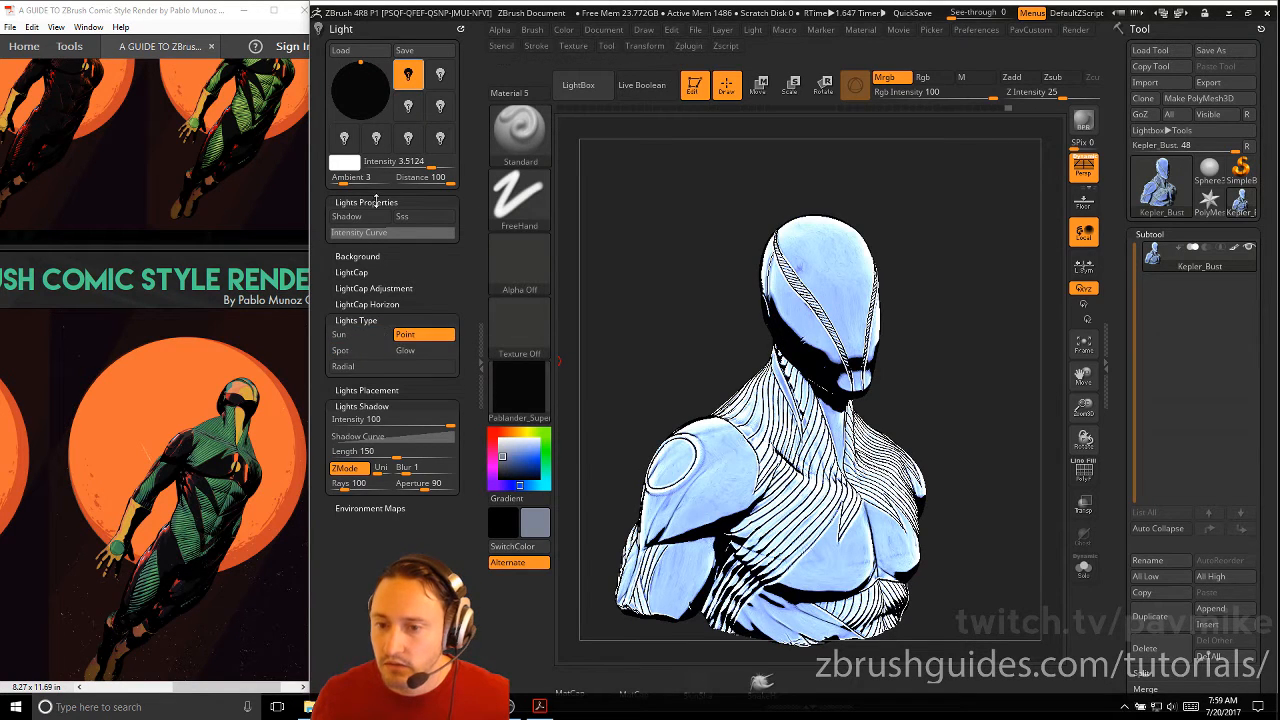
left_click(351, 339)
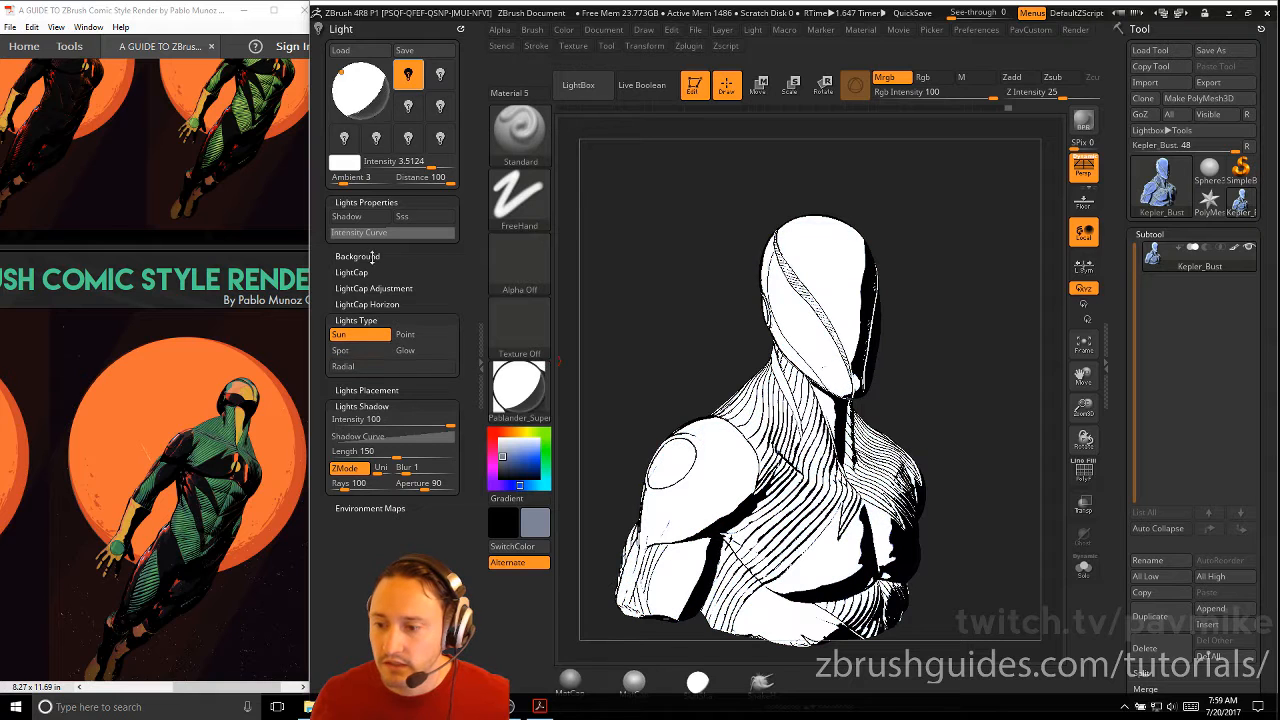
Step: Move the light closer to the sphere's center, set its Intensity to 1.43275 and raise Ambient to 28
left_click_drag(353, 79, 351, 76)
left_click(409, 162)
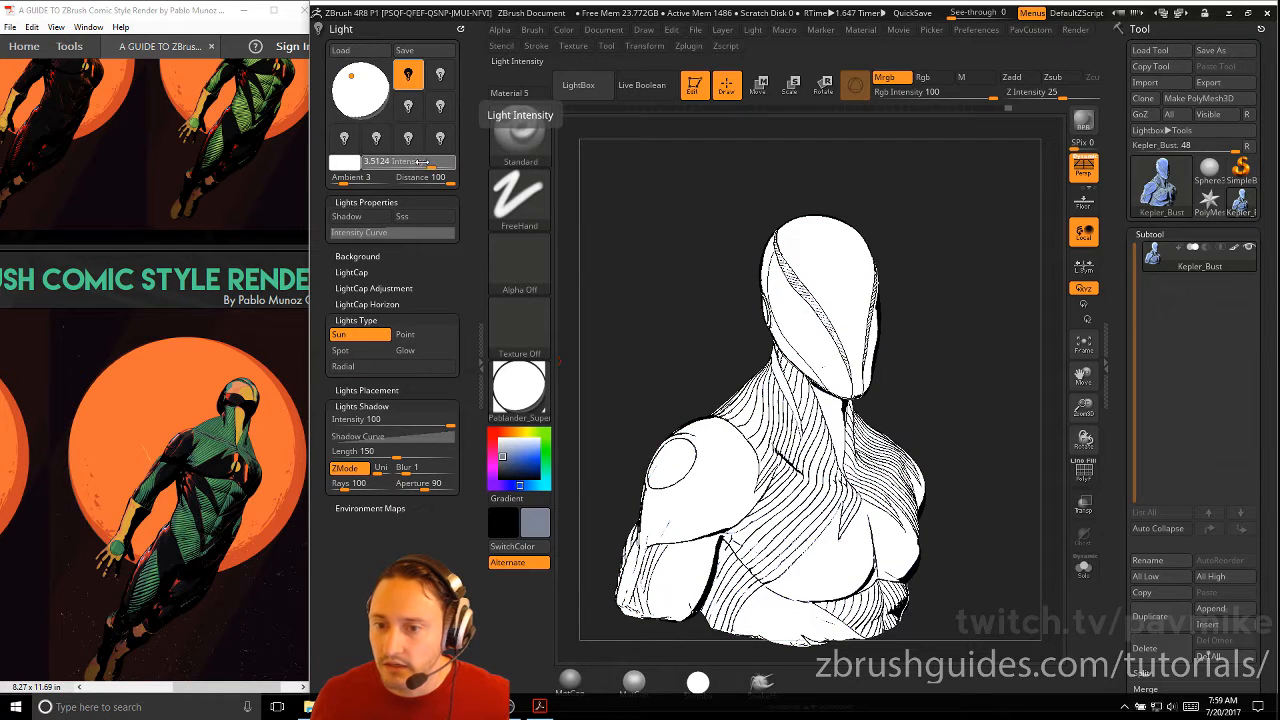
left_click_drag(411, 162, 418, 162)
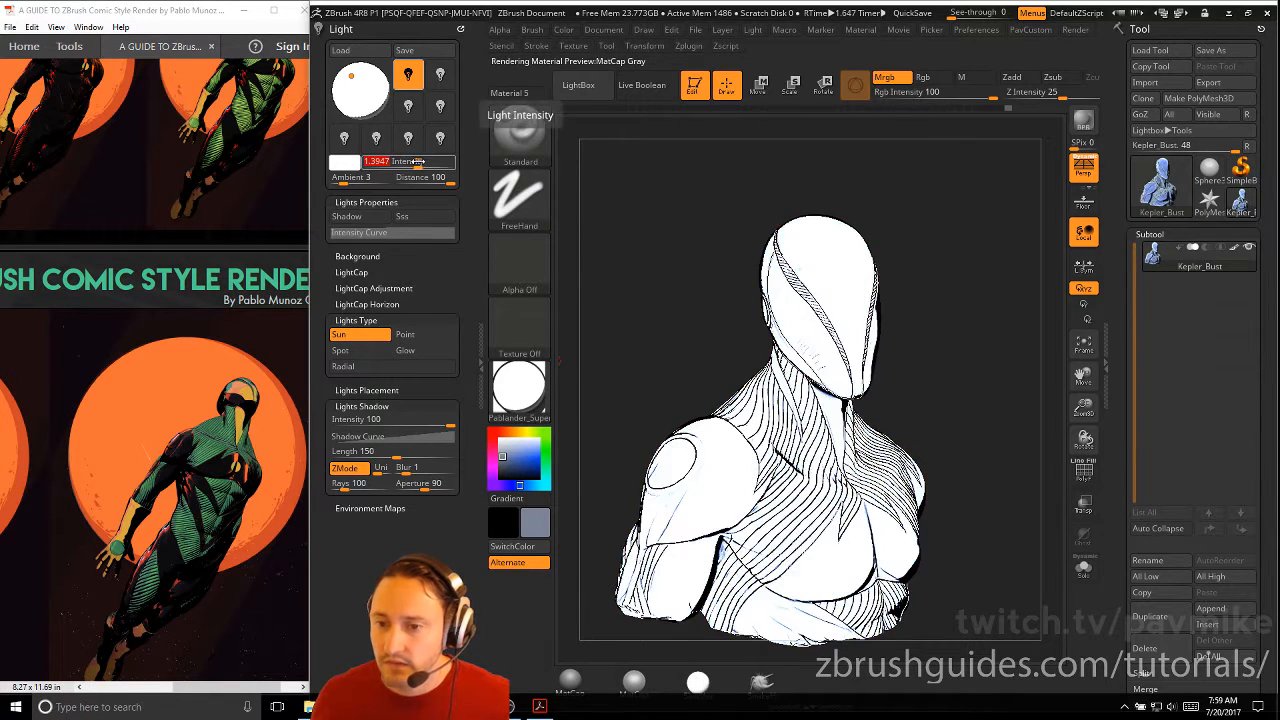
mouse_move(346, 180)
left_mouse_down()
mouse_move(320, 180)
mouse_move(362, 178)
left_mouse_up()
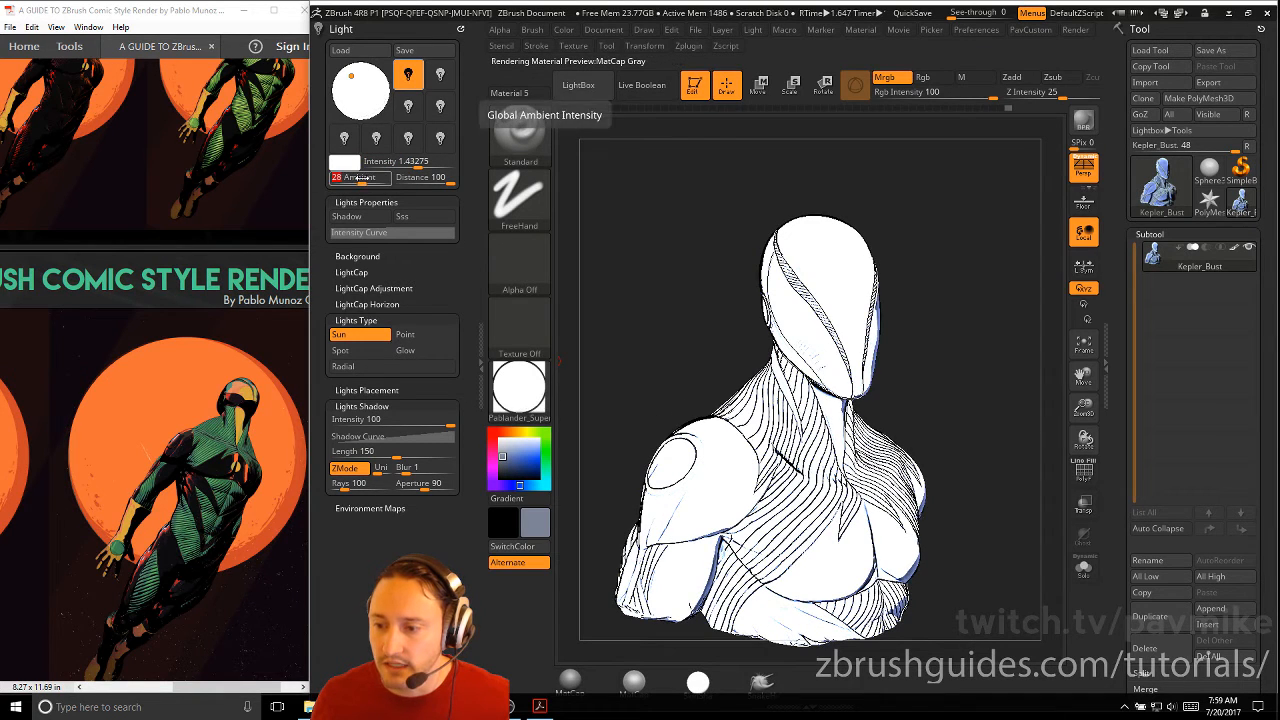
left_click_drag(923, 363, 870, 340)
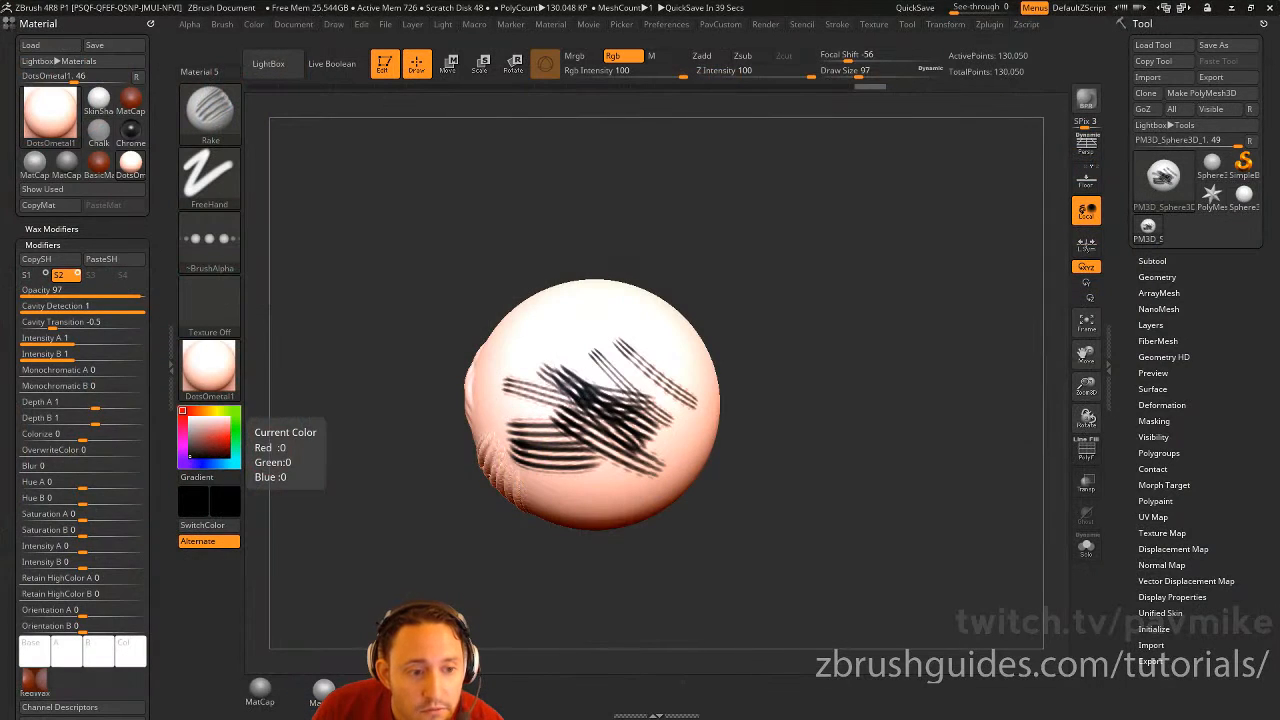
Step: In the ZBrush session with the painted sphere, replace the docked Material settings with the Zplugin settings
left_click(147, 23)
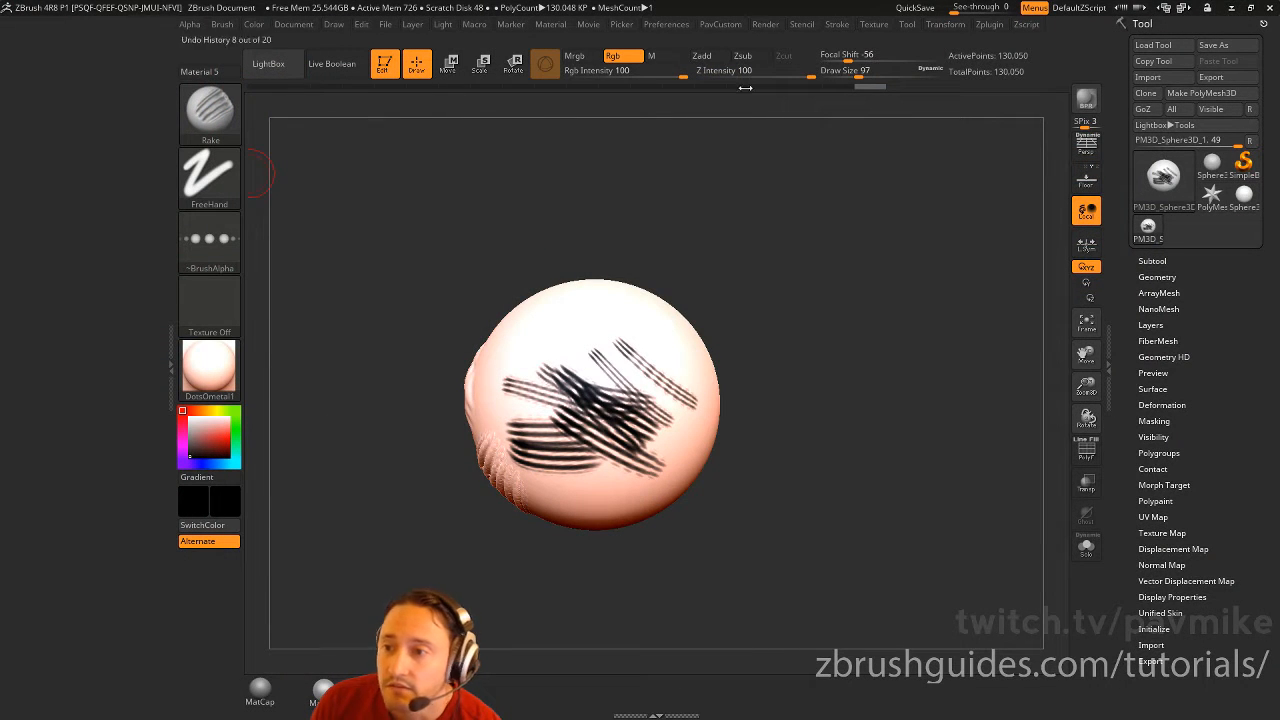
left_click(989, 24)
left_click_drag(983, 43, 154, 209)
Step: Load the Kepler_Bust tool from the streaming folder
left_click(1152, 45)
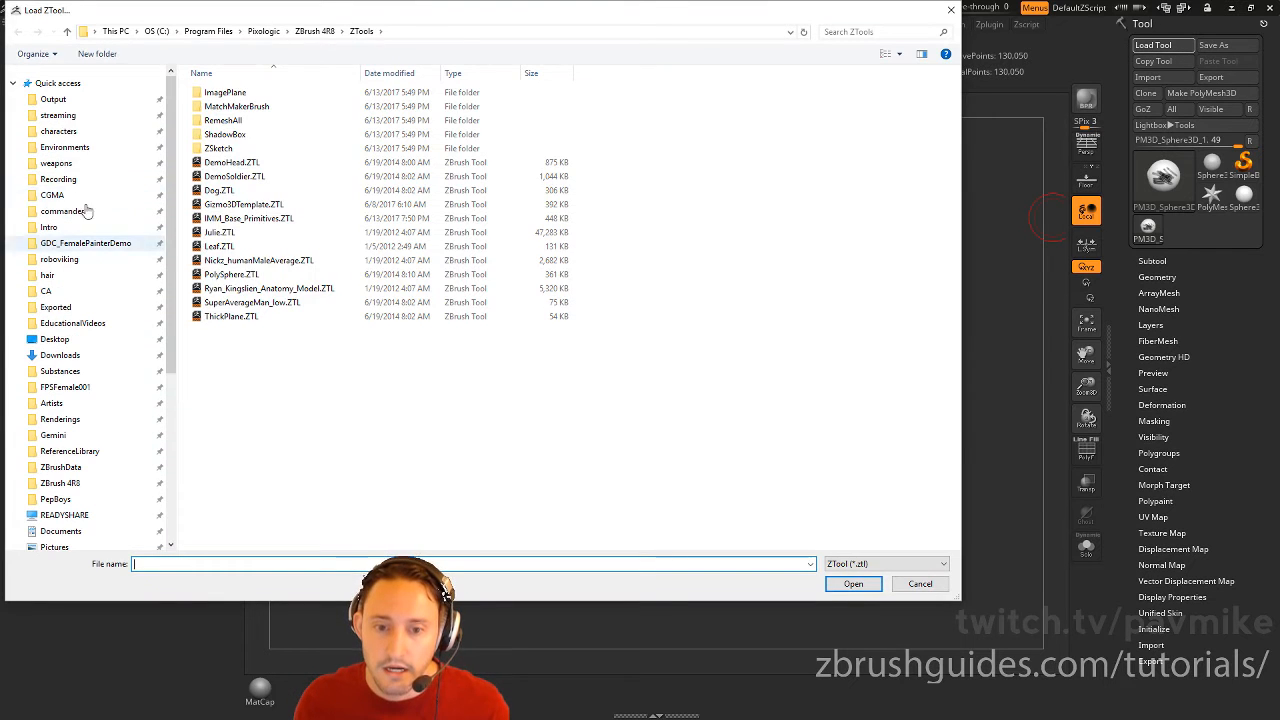
left_click(70, 116)
double_click(230, 92)
double_click(225, 110)
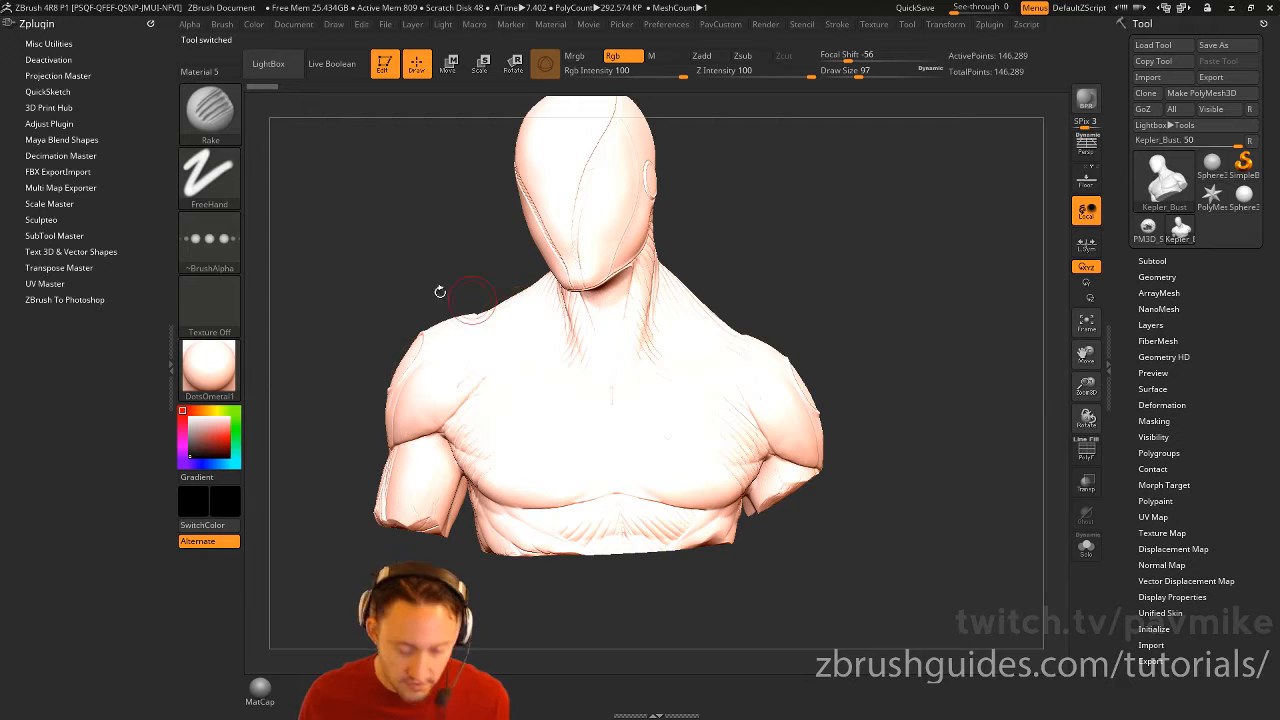
Step: Load the Pablander_SuperComic material from the ComicStyleRendering folder in the LightBox material library
key("comma")
left_click(505, 104)
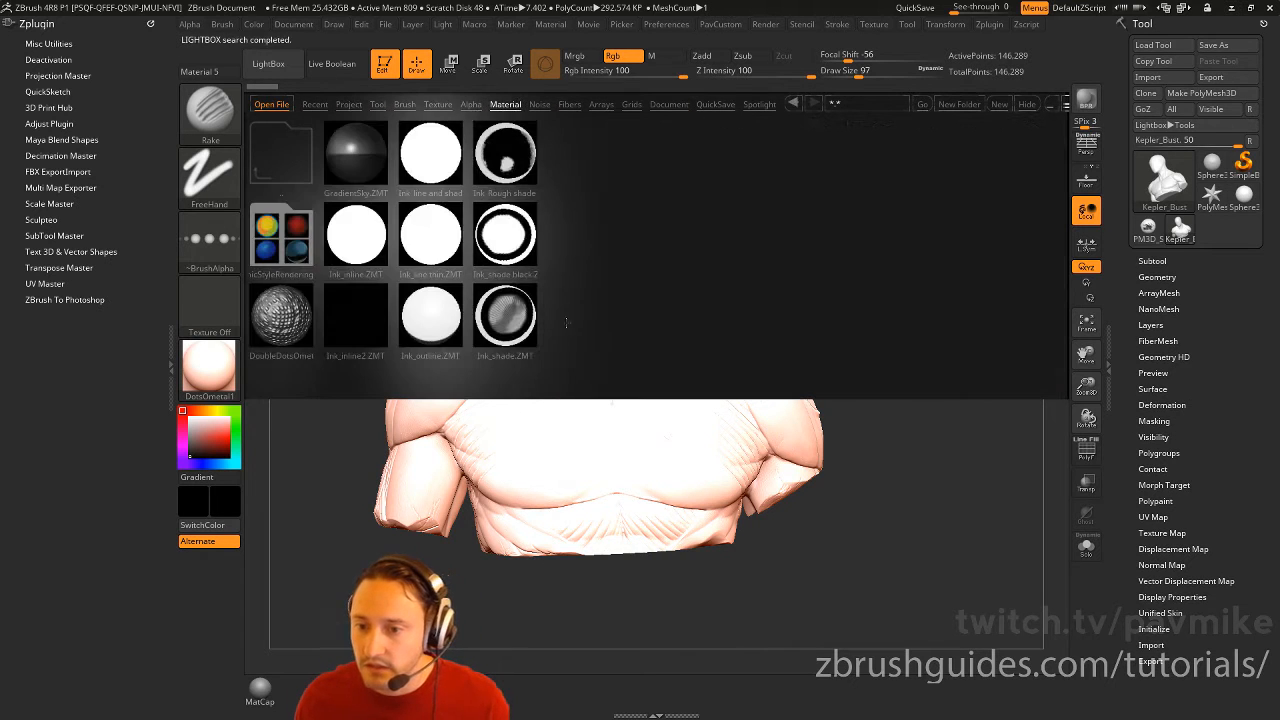
double_click(281, 236)
double_click(658, 165)
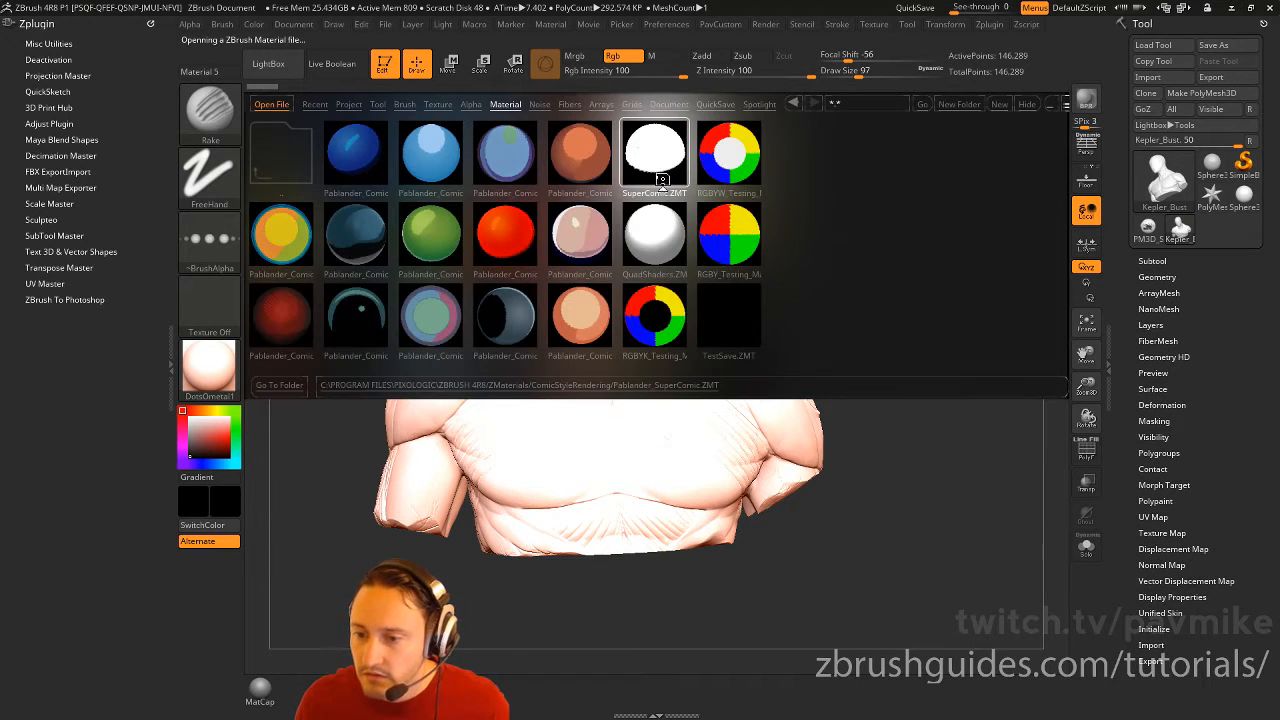
Step: Close the material library, angle the bust to a three-quarter view, and dock the Render settings with Render Properties and BPR RenderPass expanded
left_click(1034, 104)
mouse_move(937, 243)
left_mouse_down()
mouse_move(902, 284)
mouse_move(942, 293)
left_mouse_up()
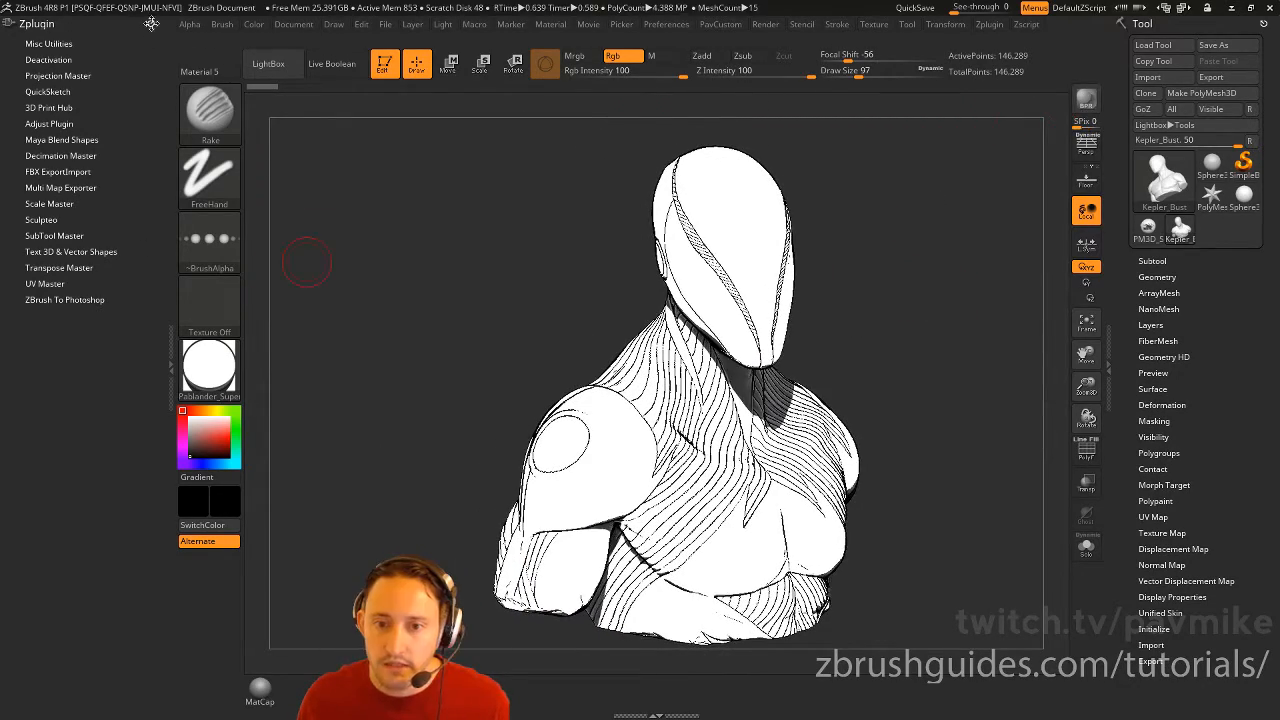
left_click(762, 28)
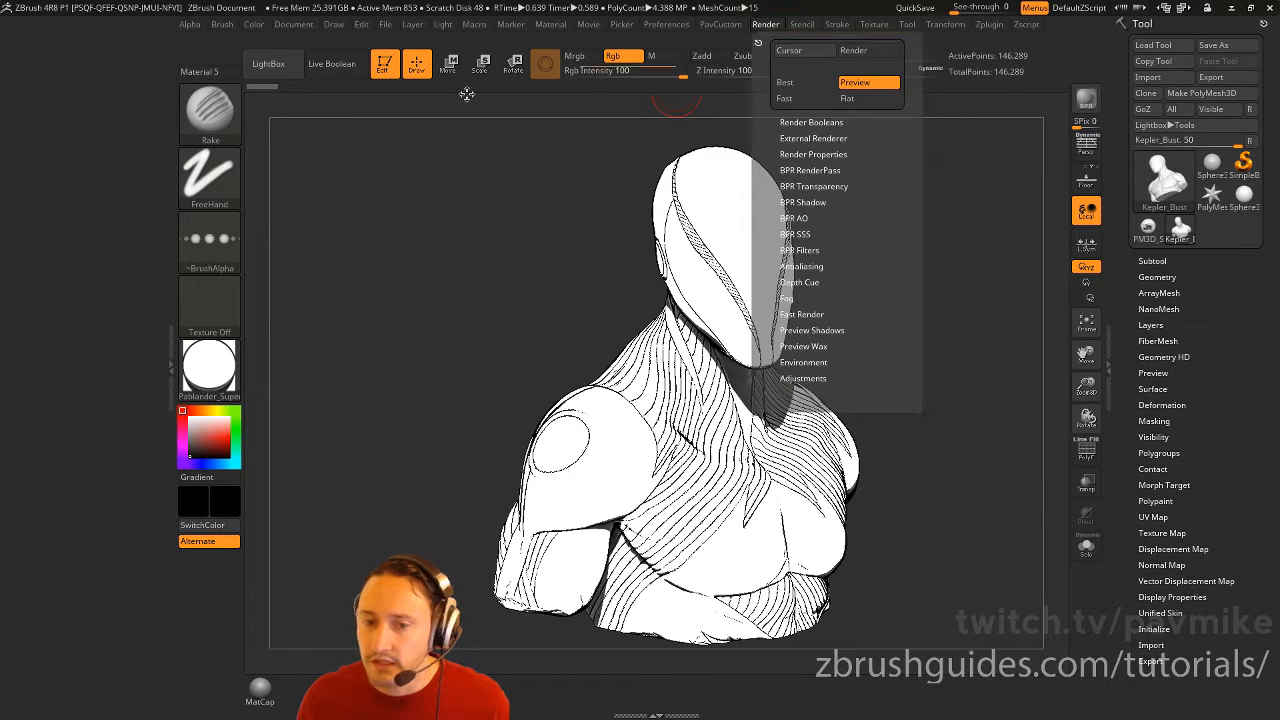
left_click_drag(466, 93, 70, 40)
left_click(48, 149)
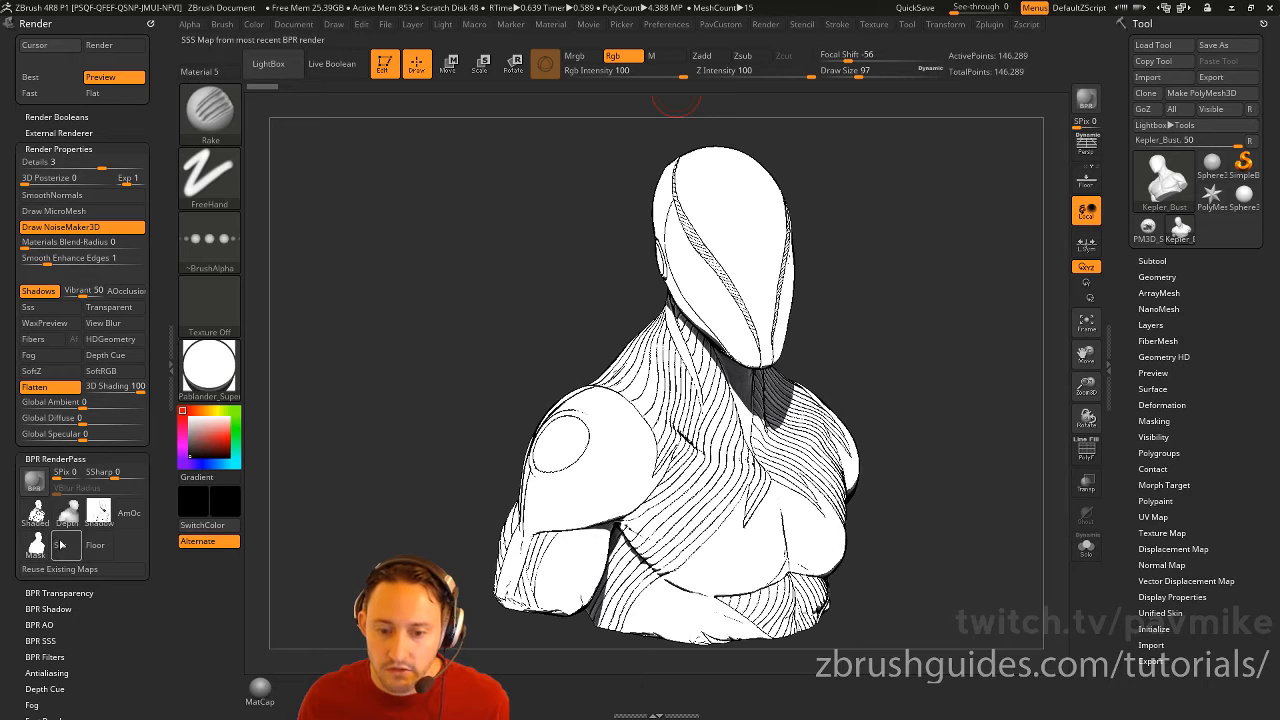
Step: Dock the Zplugin settings alongside the Render settings and expand the ZBrush To Photoshop options
left_click(990, 24)
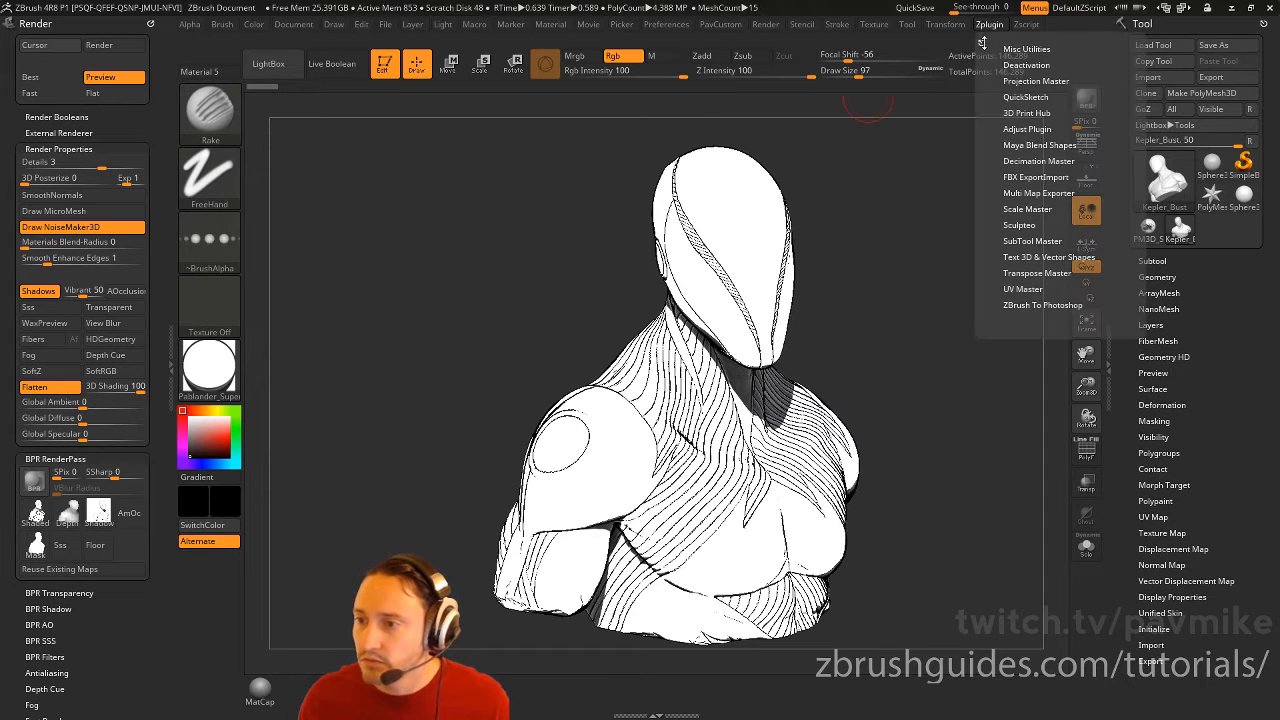
left_click(983, 43)
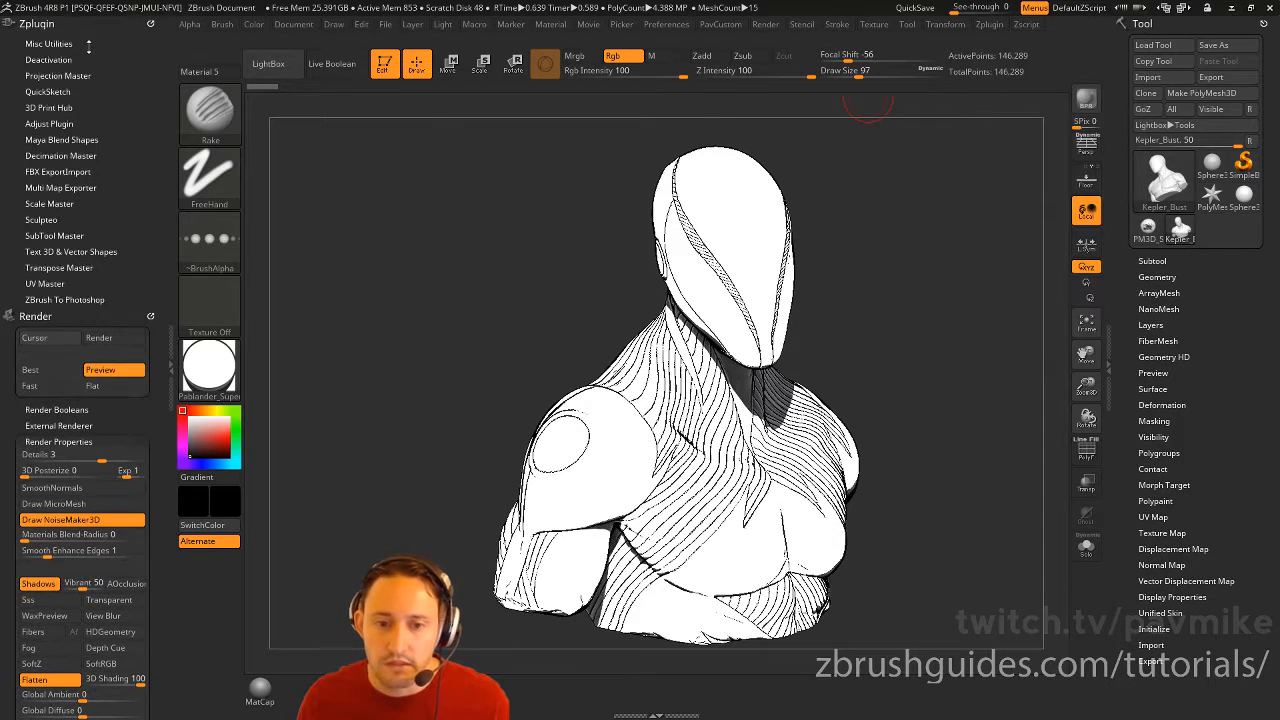
left_click(66, 299)
left_click_drag(9, 302, 12, 183)
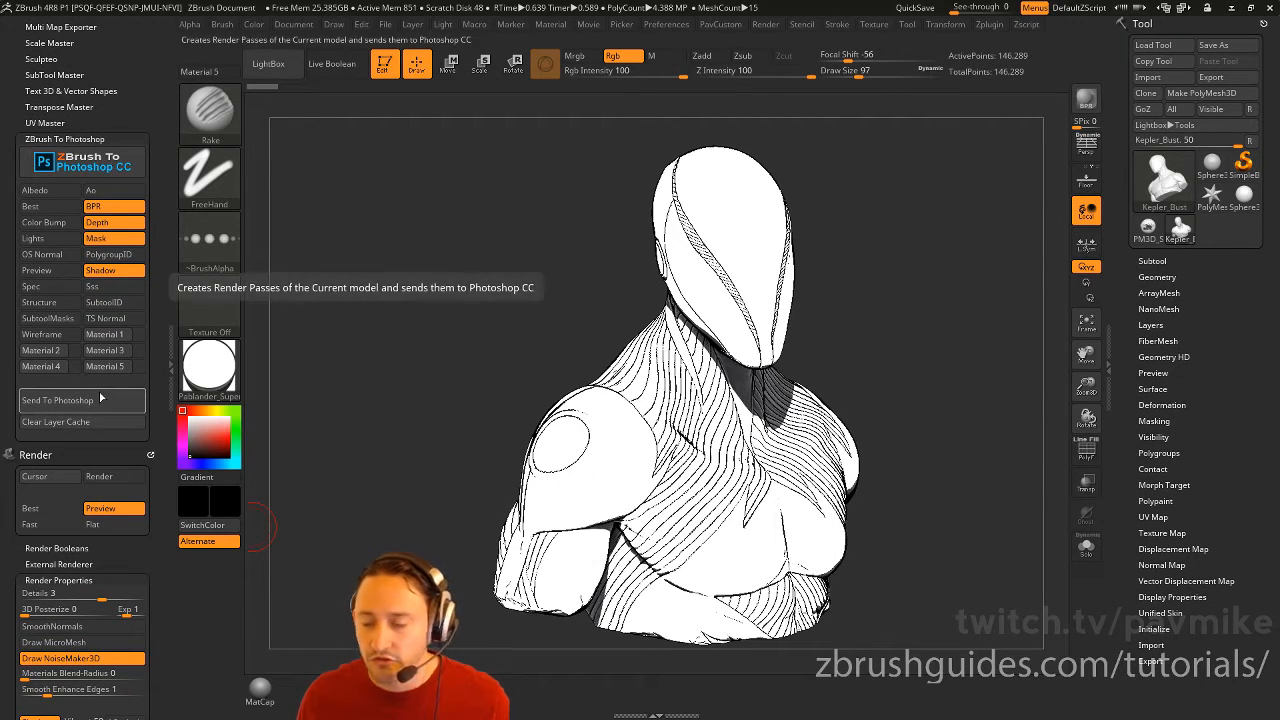
Step: Look through the ZBrush To Photoshop CC plugin's information pages up to Troubleshooting, and close the information window
left_click(78, 166)
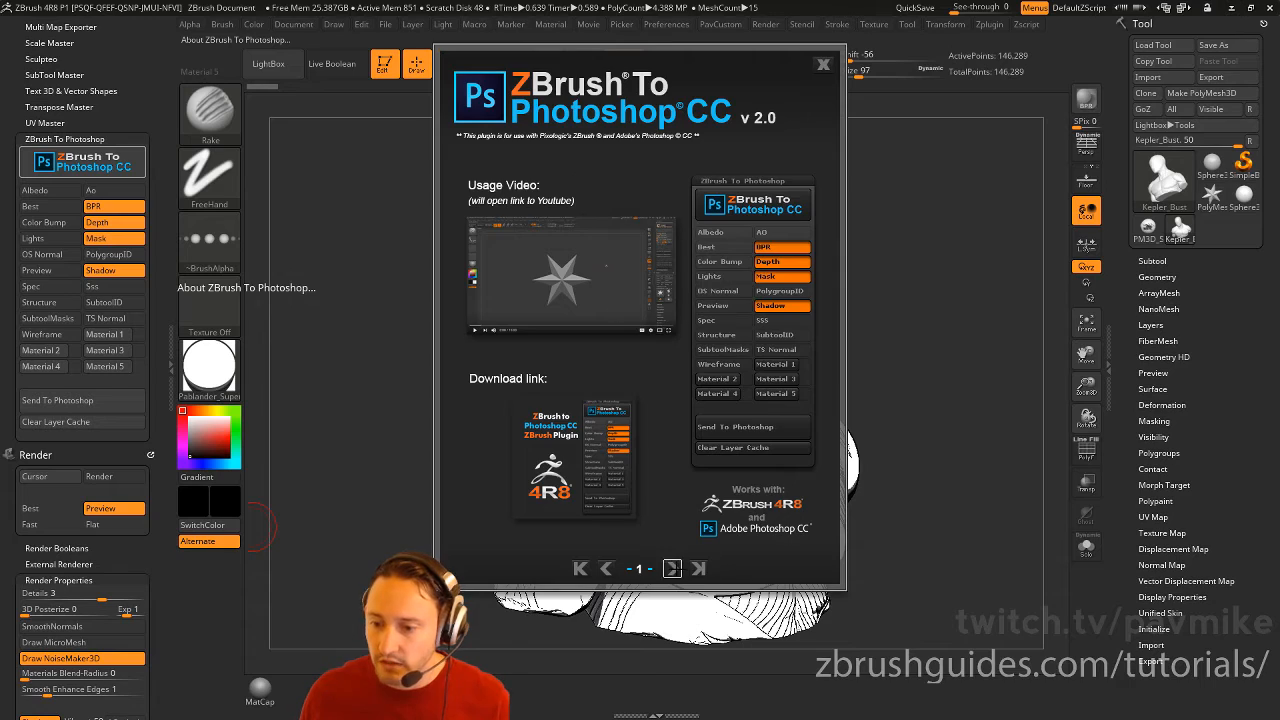
left_click(672, 568)
left_click(672, 568)
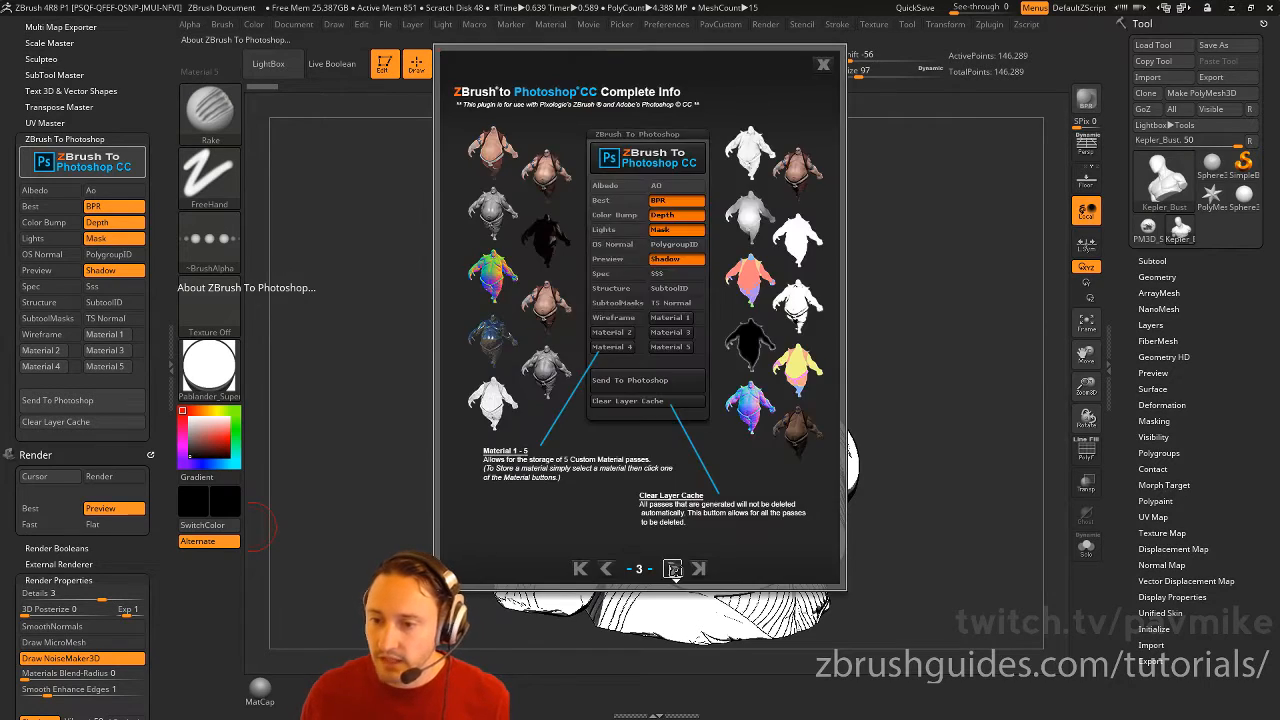
left_click(673, 568)
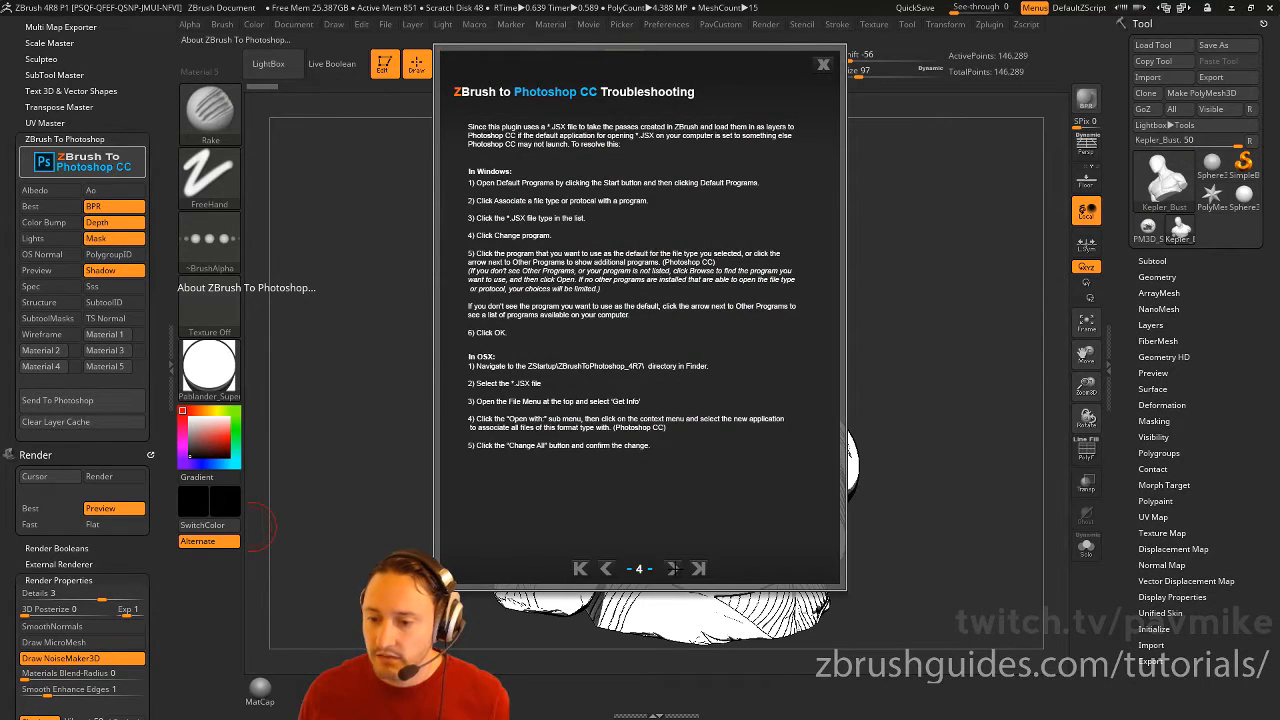
left_click(823, 64)
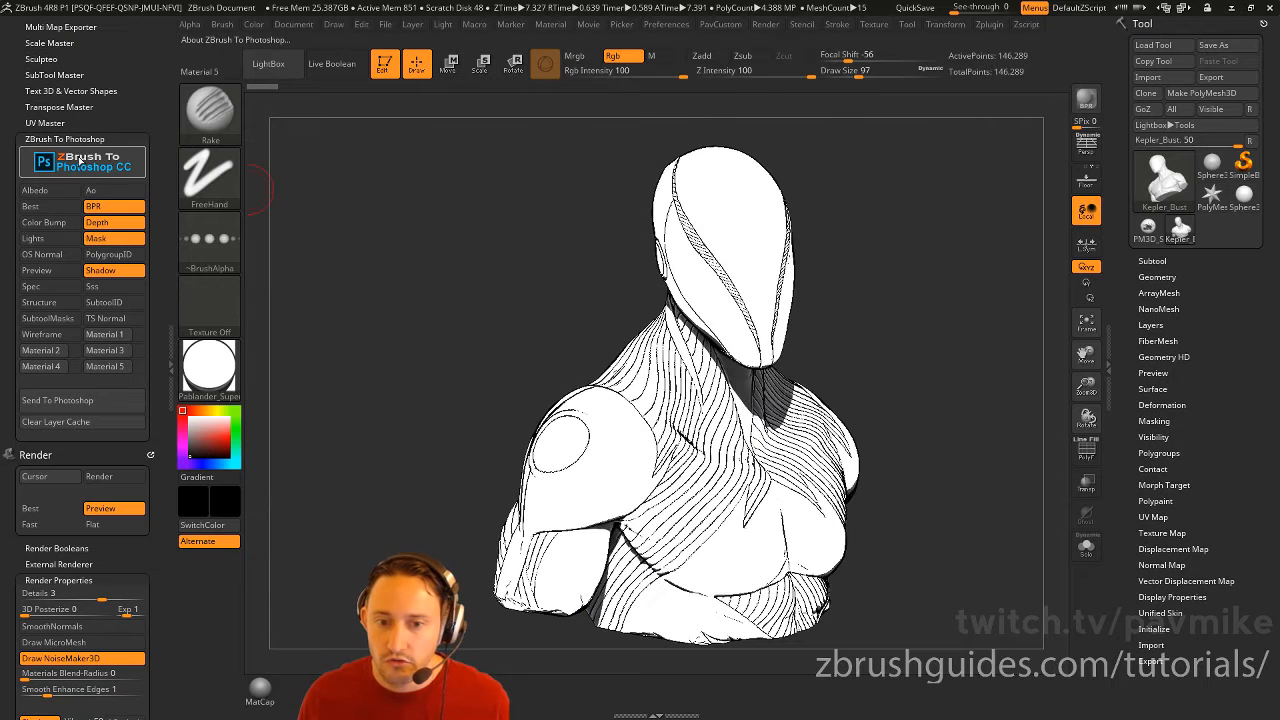